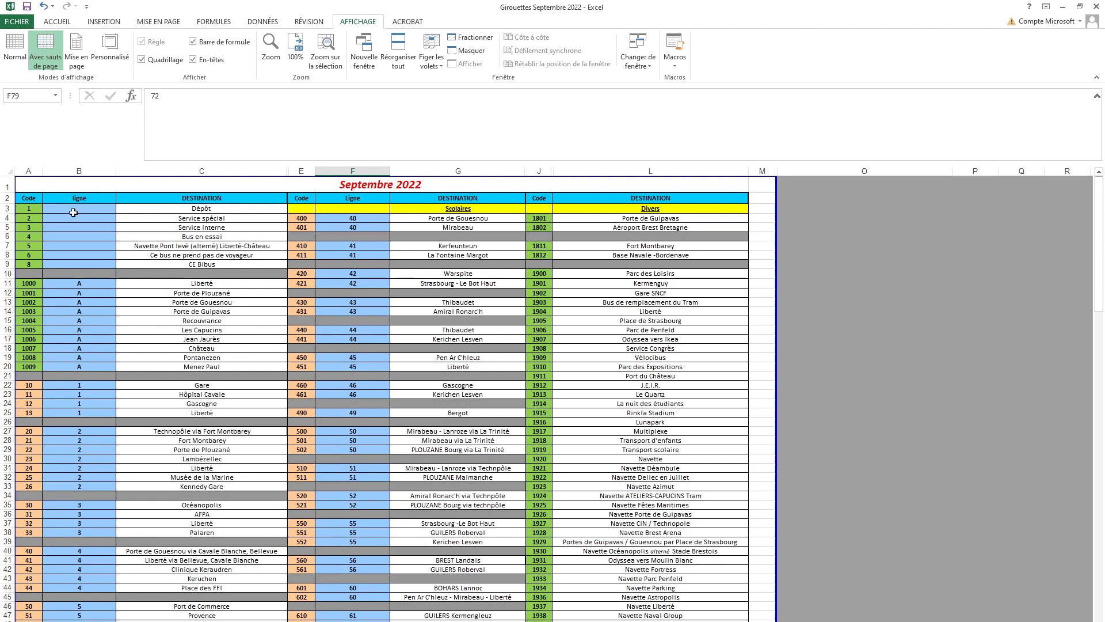
# Step: Look through the Septembre 2022 sheet's codes, line numbers and destinations, from the top rows down to the end of the lists
pyautogui.moveTo(29, 207); pyautogui.dragTo(29, 412)
pyautogui.moveTo(77, 282); pyautogui.dragTo(66, 373)
pyautogui.moveTo(191, 283); pyautogui.dragTo(183, 367)
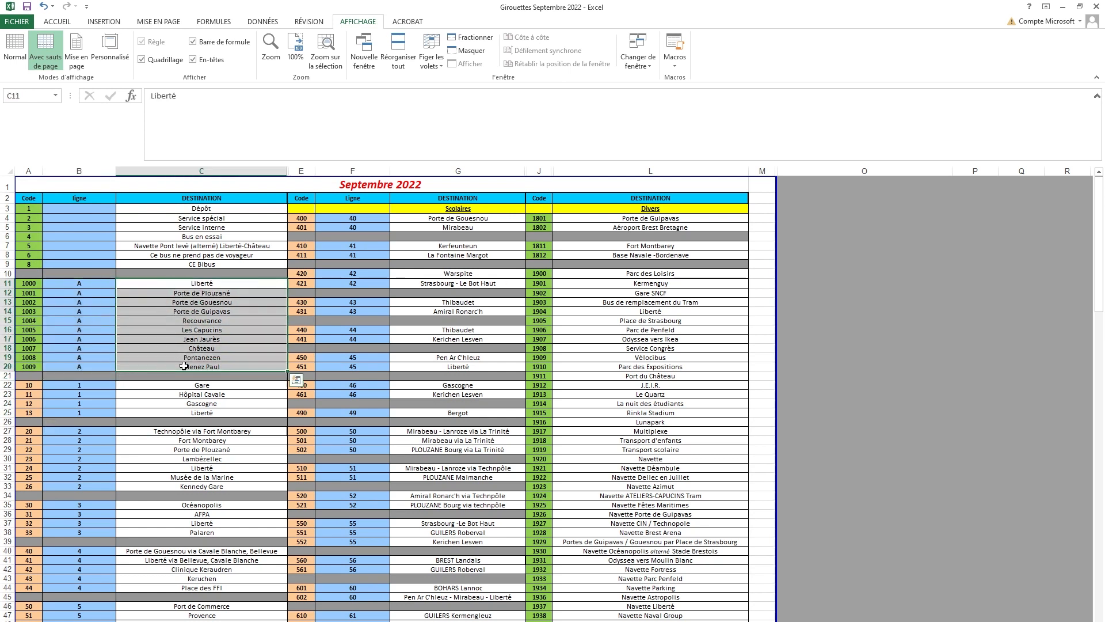
pyautogui.scroll(-5, 266, 399)
pyautogui.scroll(-20, 266, 399)
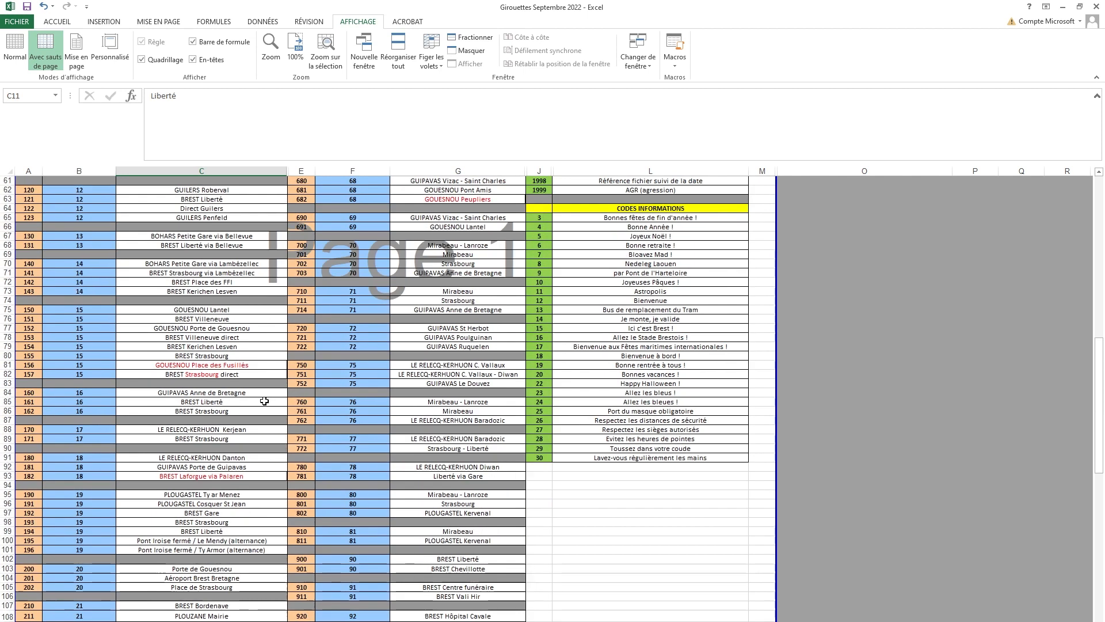
pyautogui.scroll(-5, 265, 401)
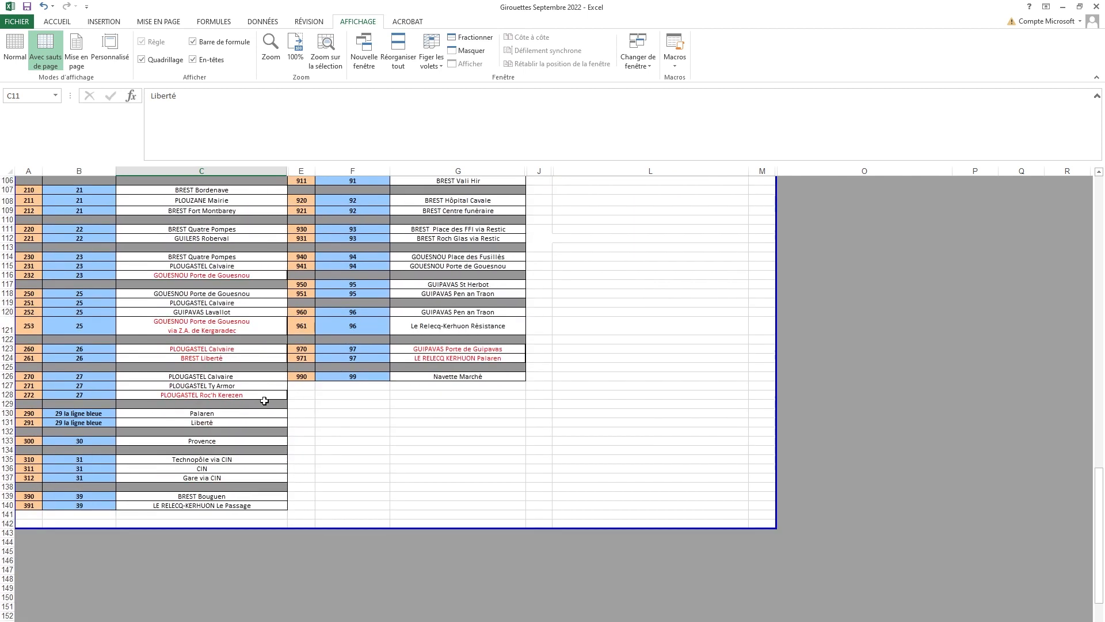
pyautogui.scroll(17, 264, 401)
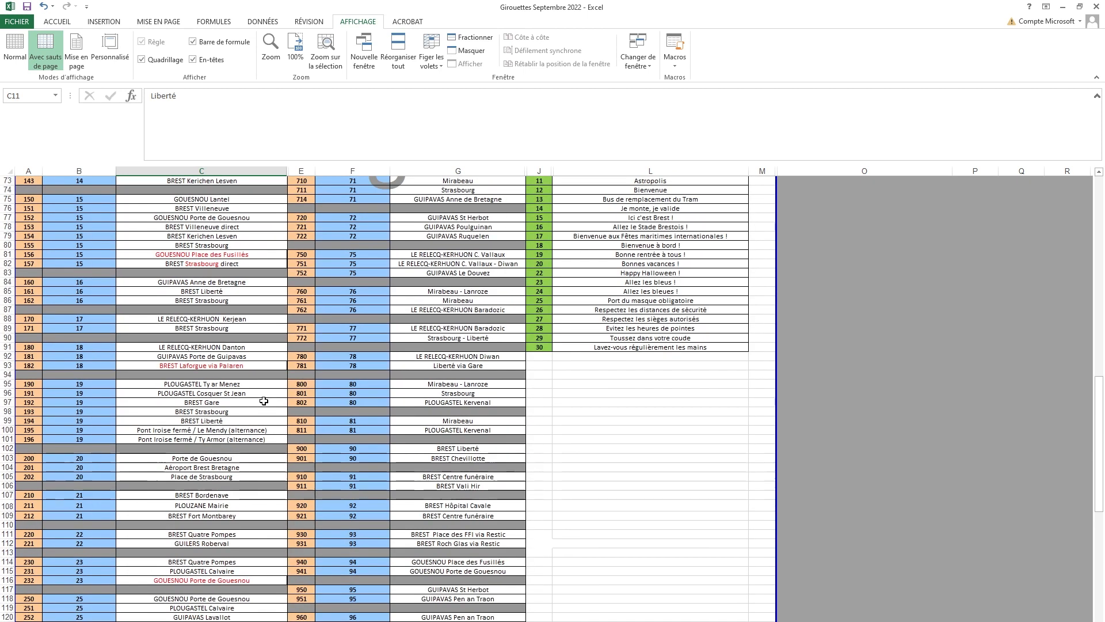
pyautogui.scroll(18, 264, 401)
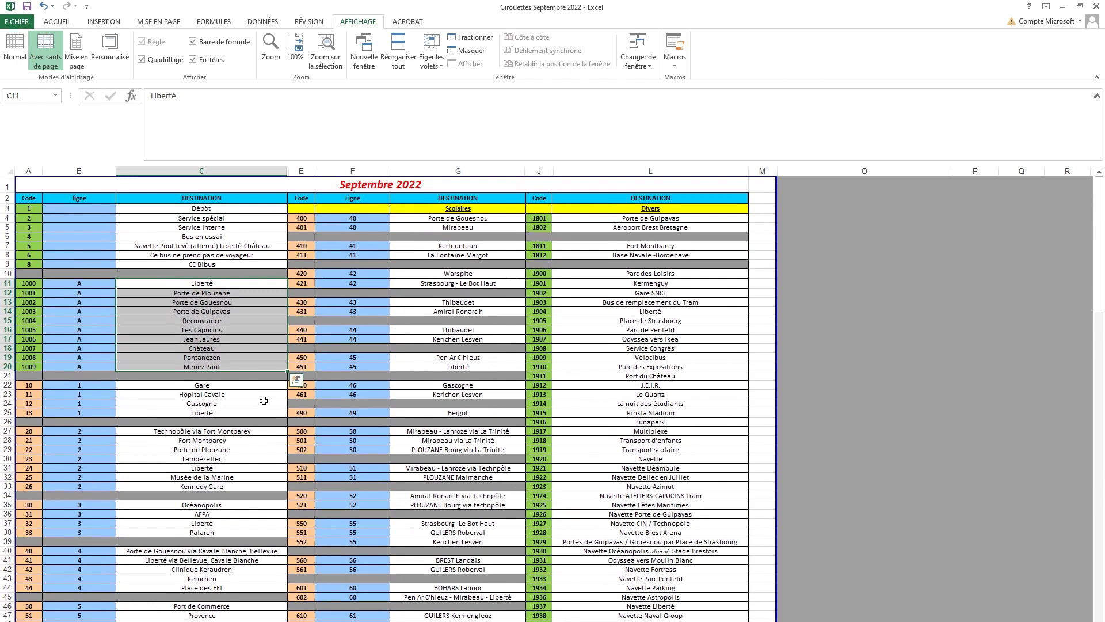
pyautogui.press('Escape')
pyautogui.scroll(-12, 311, 417)
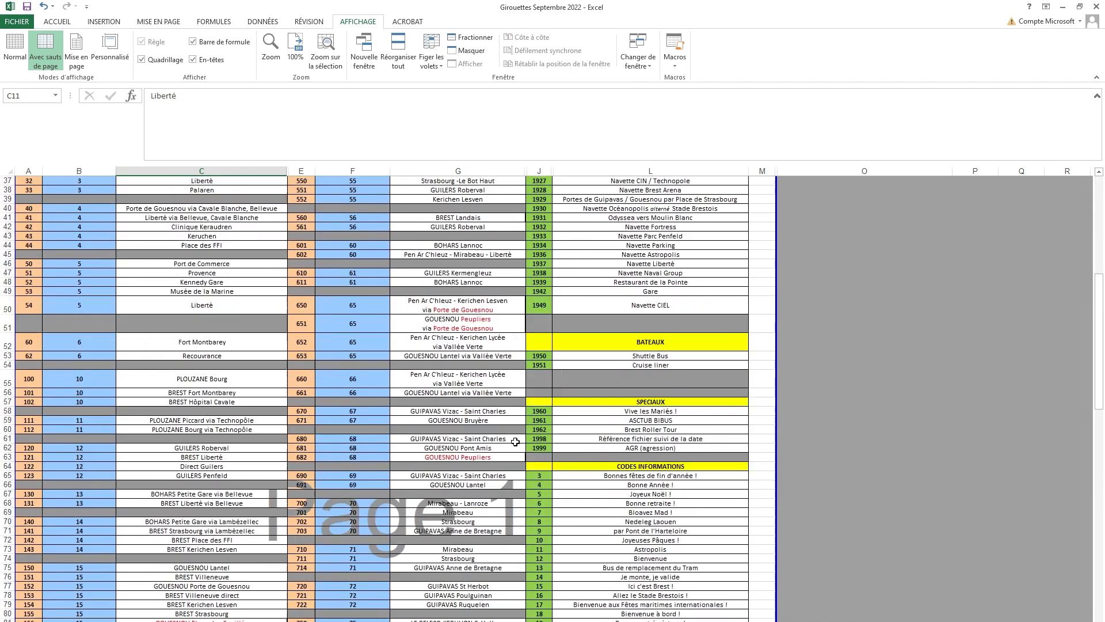
pyautogui.scroll(-2, 524, 446)
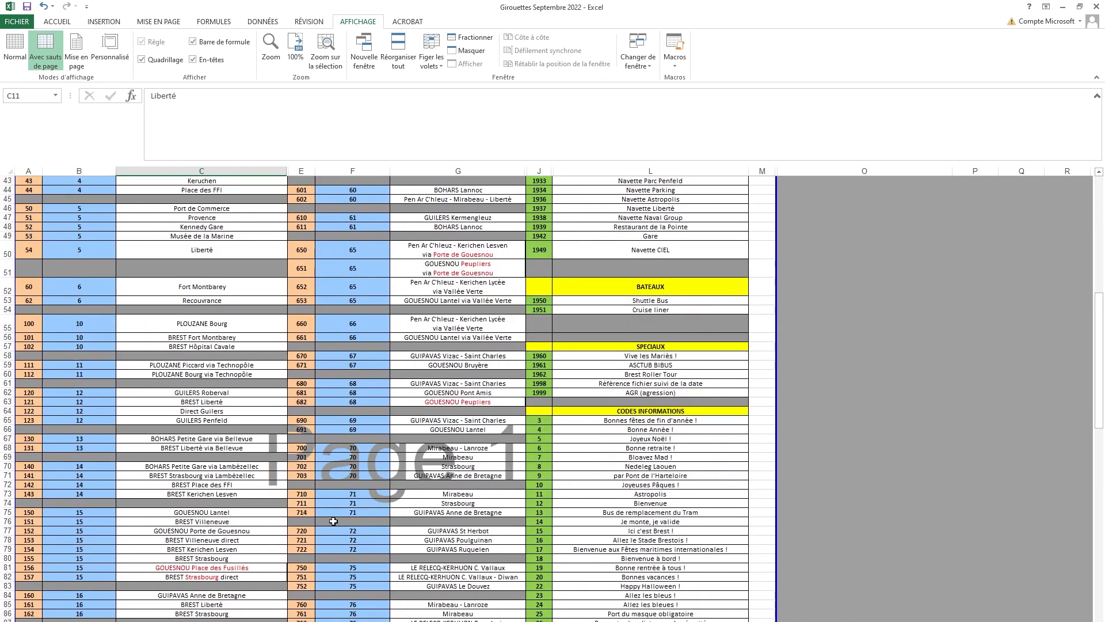
# Step: Examine the code, line number and destination of the GUIPAVAS Ruquelen entry in row 79
pyautogui.click(341, 553)
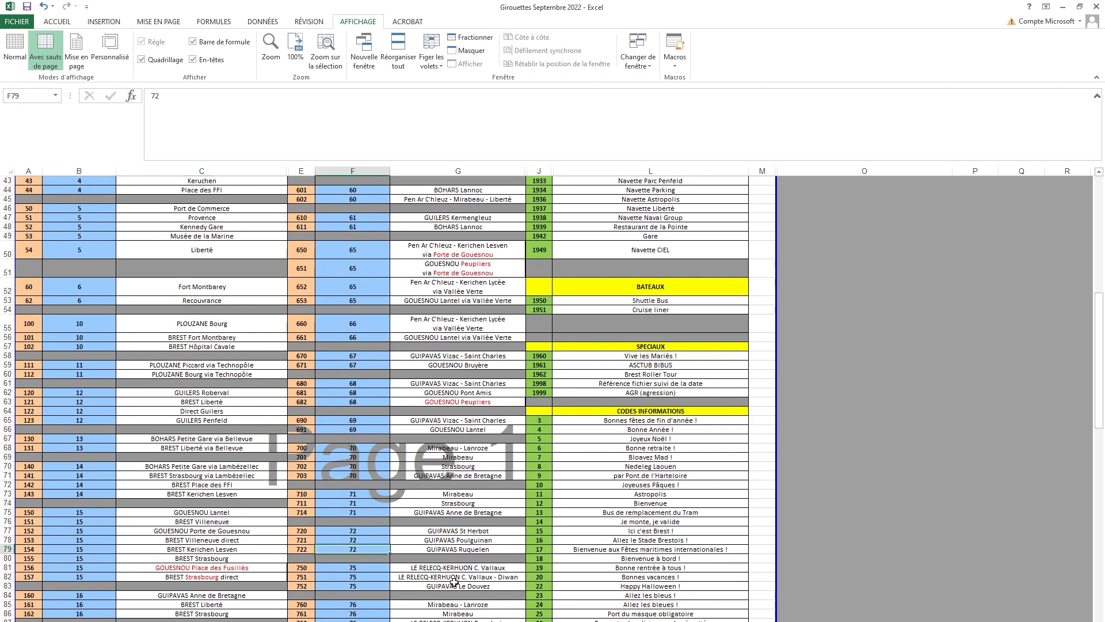
pyautogui.click(478, 550)
pyautogui.click(344, 549)
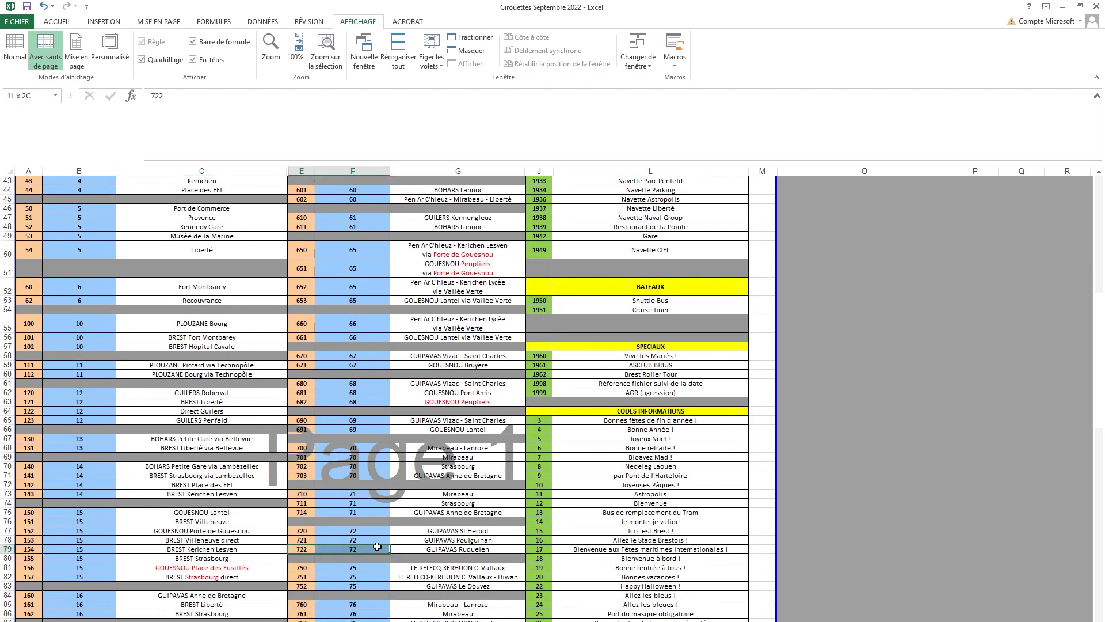
pyautogui.click(464, 549)
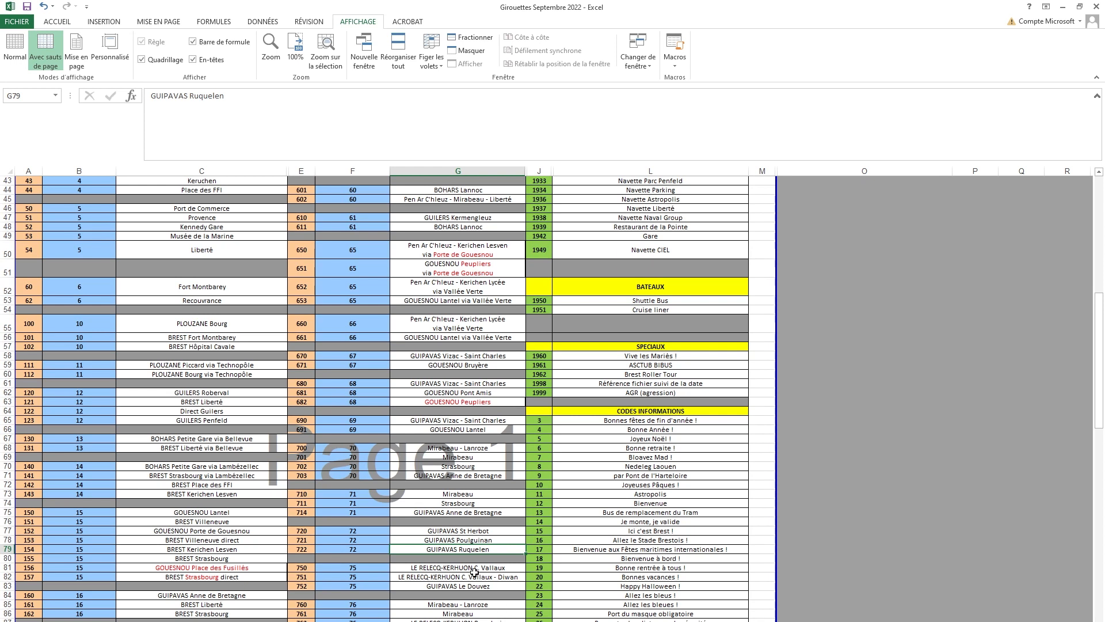
pyautogui.moveTo(299, 548); pyautogui.dragTo(420, 550)
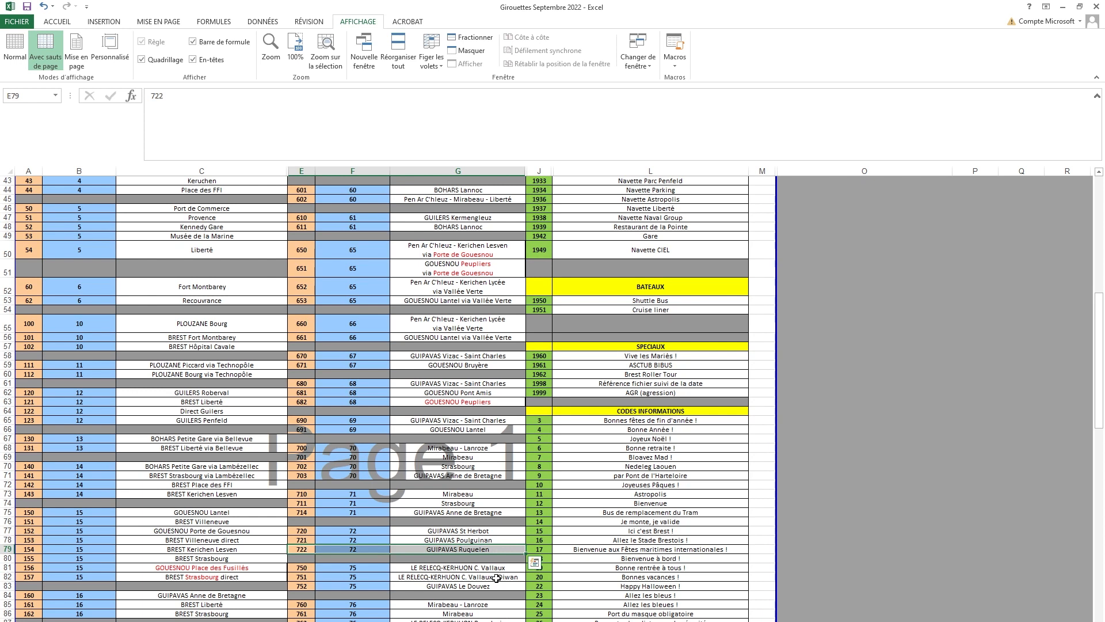
# Step: Switch to Mobi Info Edit and look through bus 136's destination programs around the line 70 to 75 entries
pyautogui.moveTo(495, 621)
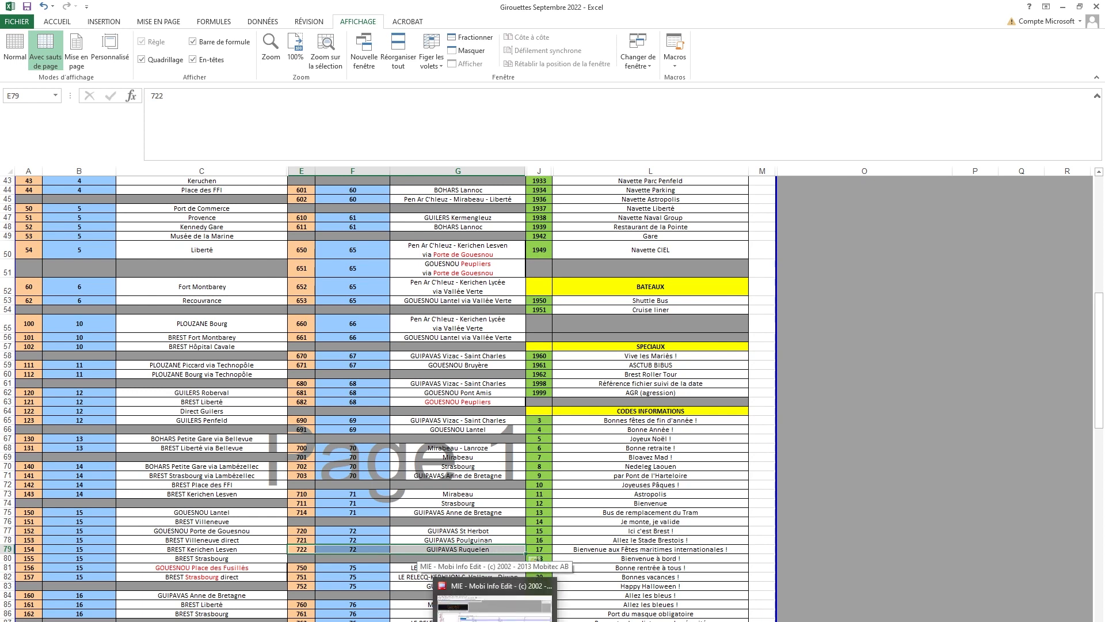
pyautogui.click(494, 604)
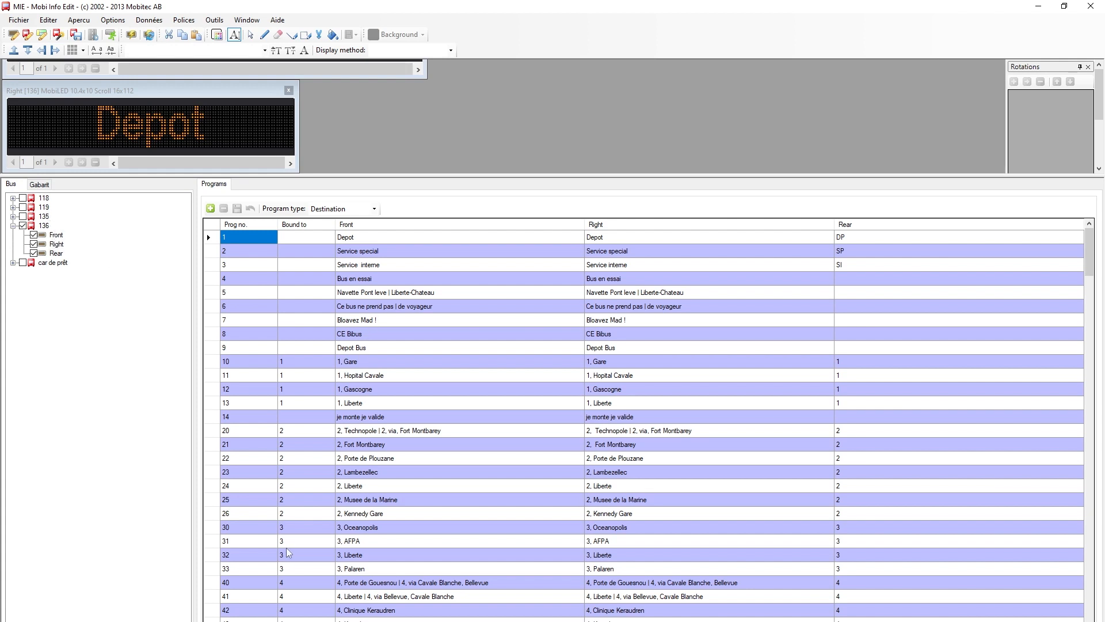
pyautogui.scroll(-7, 300, 546)
pyautogui.scroll(-20, 302, 541)
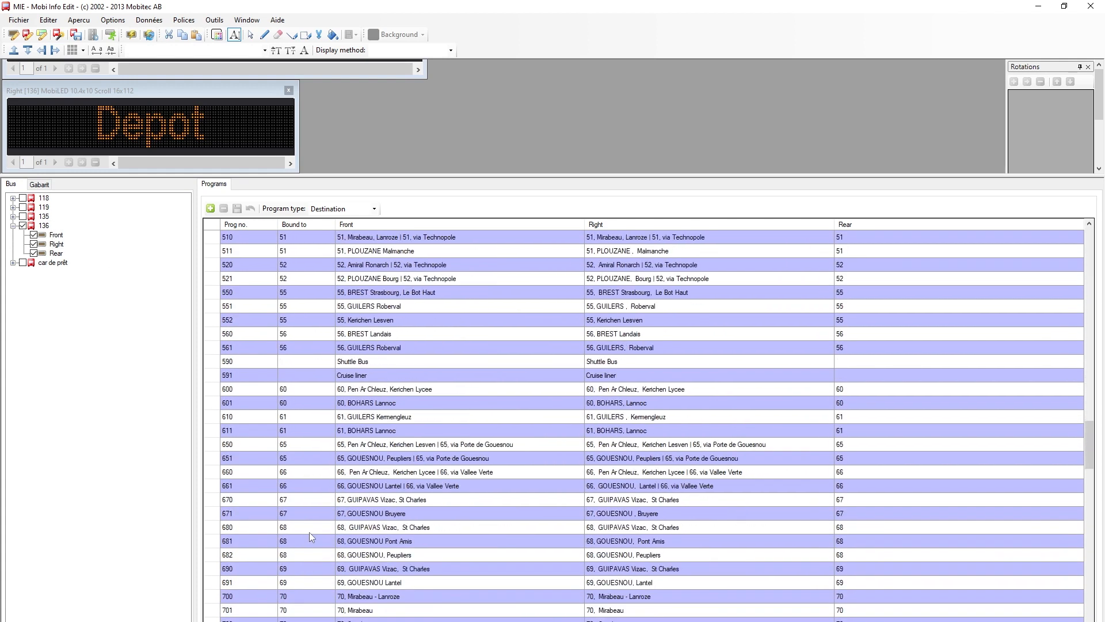
pyautogui.scroll(-1, 305, 536)
pyautogui.scroll(2, 301, 534)
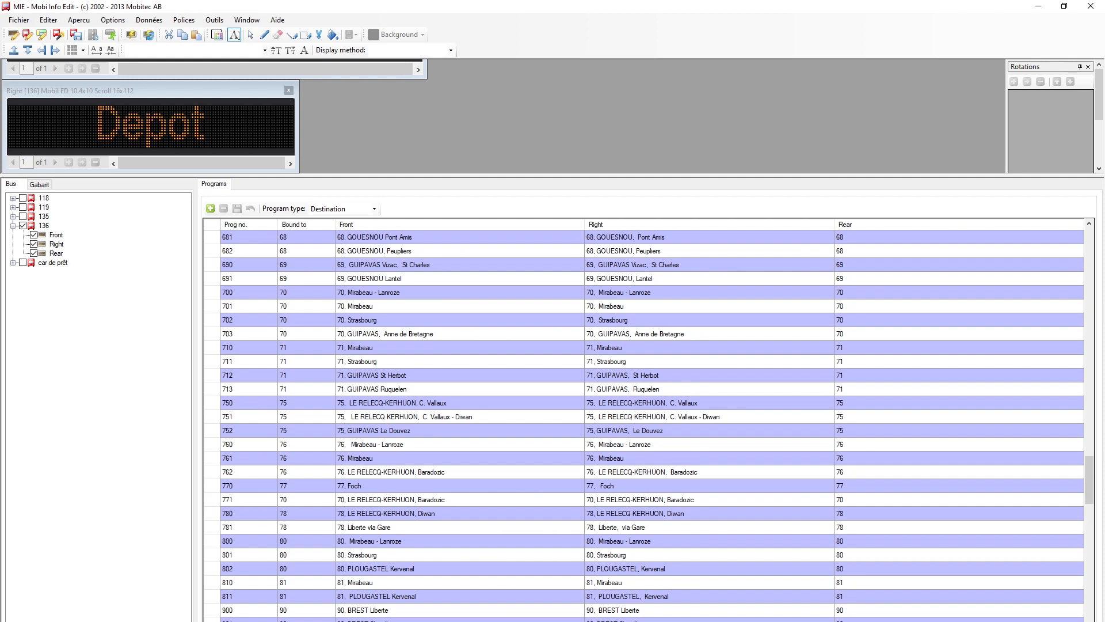
# Step: Switch back to Excel and examine the red-marked destinations of lines 15, 18 and 23
pyautogui.hotkey('alt', 'Tab')
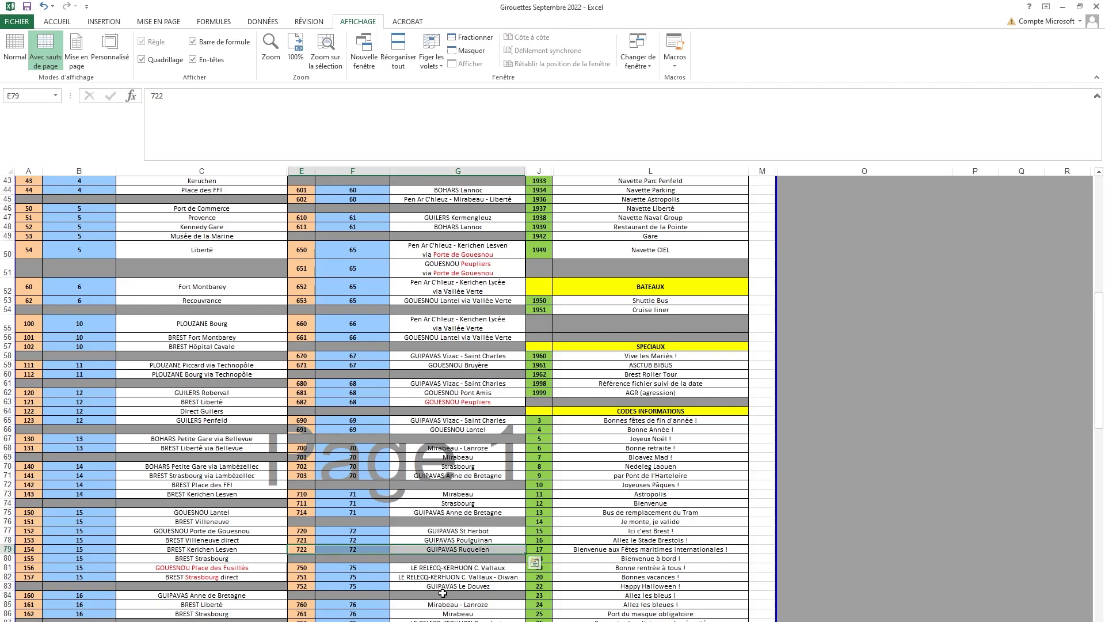
pyautogui.scroll(14, 443, 593)
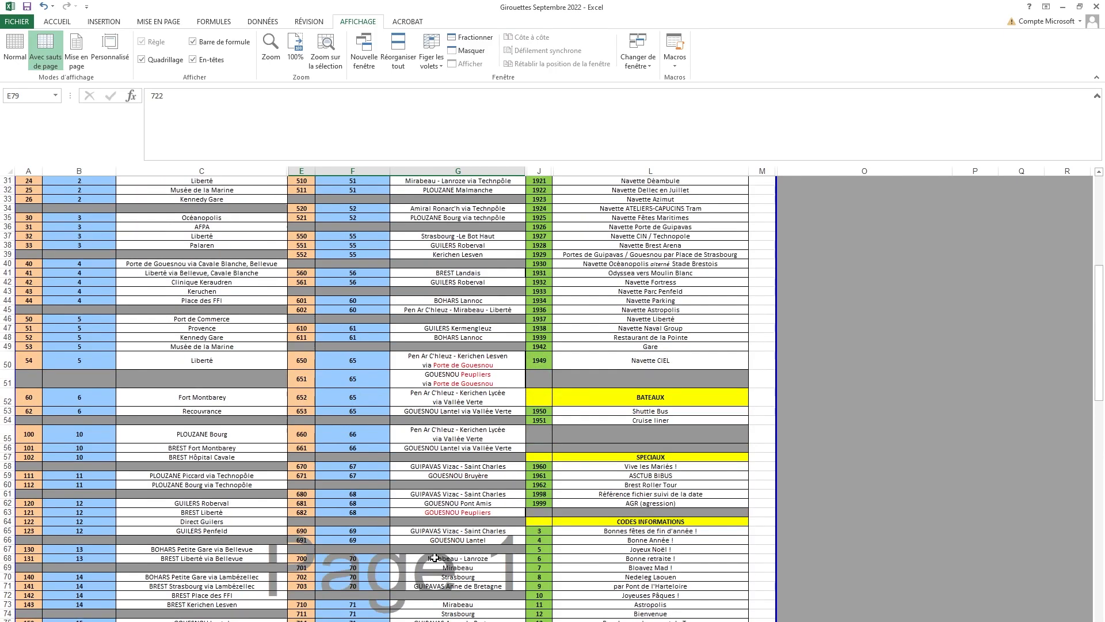
pyautogui.scroll(-20, 419, 563)
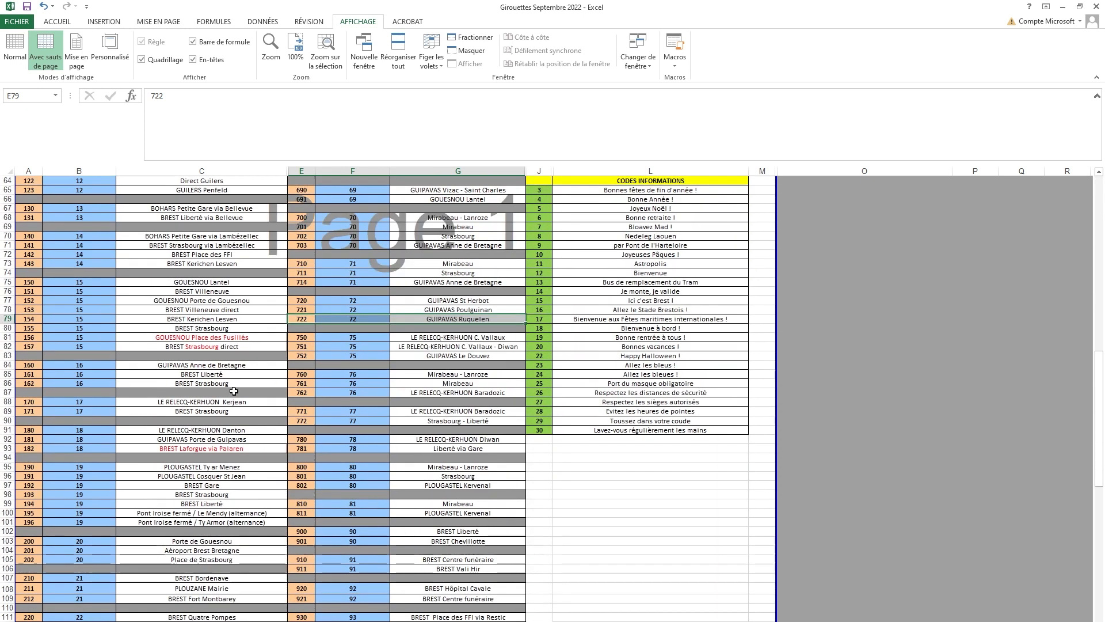
pyautogui.click(210, 339)
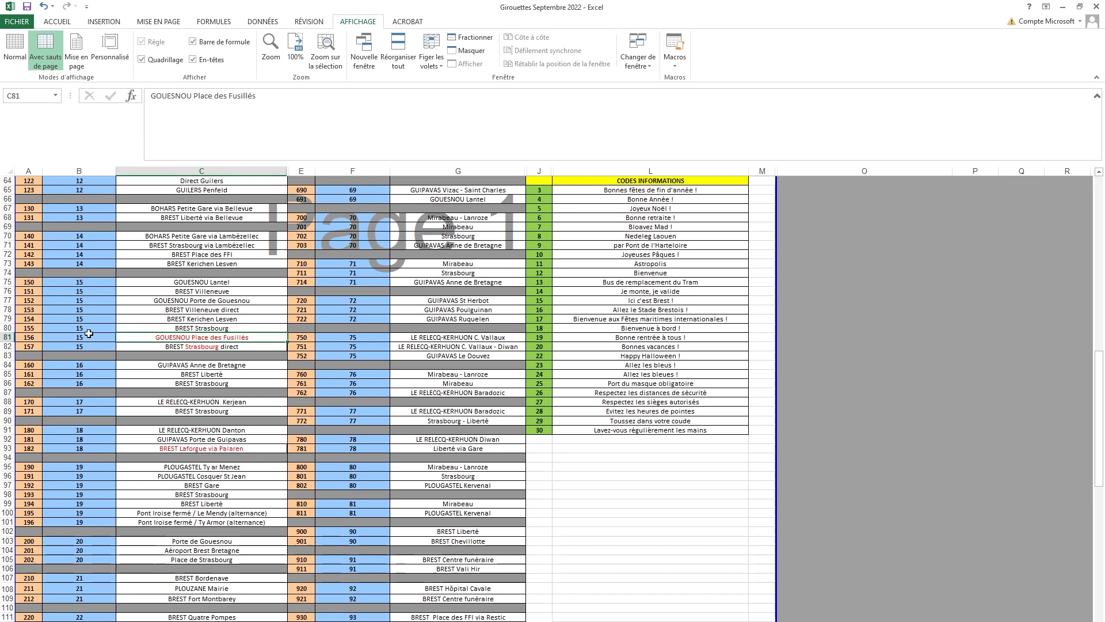
pyautogui.click(185, 349)
pyautogui.click(209, 448)
pyautogui.scroll(-7, 264, 473)
pyautogui.click(202, 470)
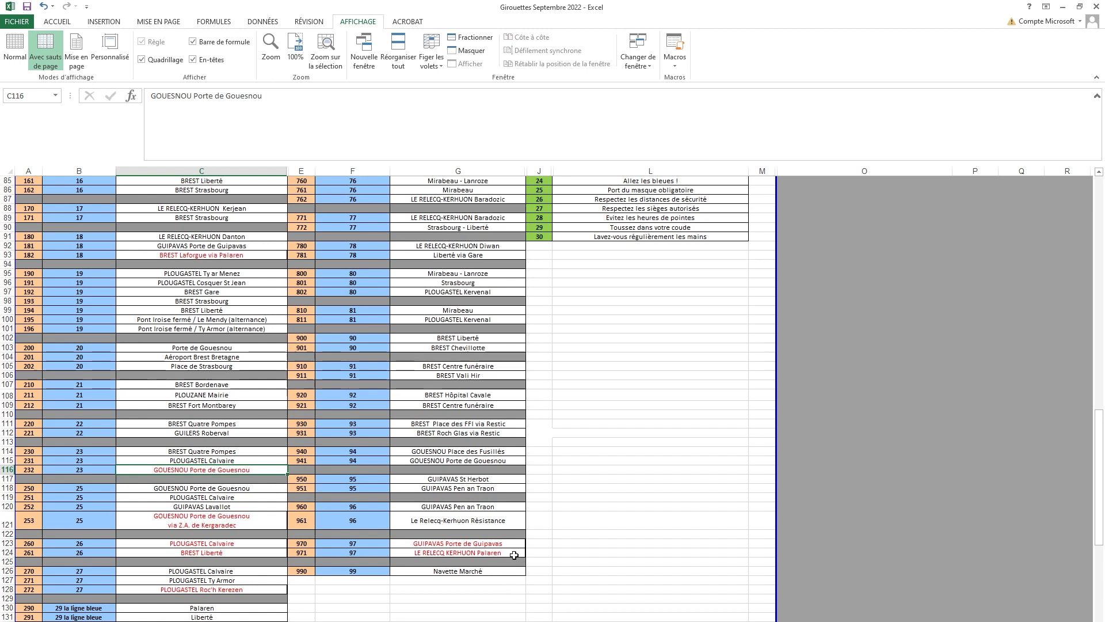
# Step: Compare the line 72 entries in the Excel sheet with the destination program list in Mobi Info Edit
pyautogui.scroll(5, 512, 555)
pyautogui.scroll(4, 361, 385)
pyautogui.moveTo(433, 375); pyautogui.dragTo(305, 373)
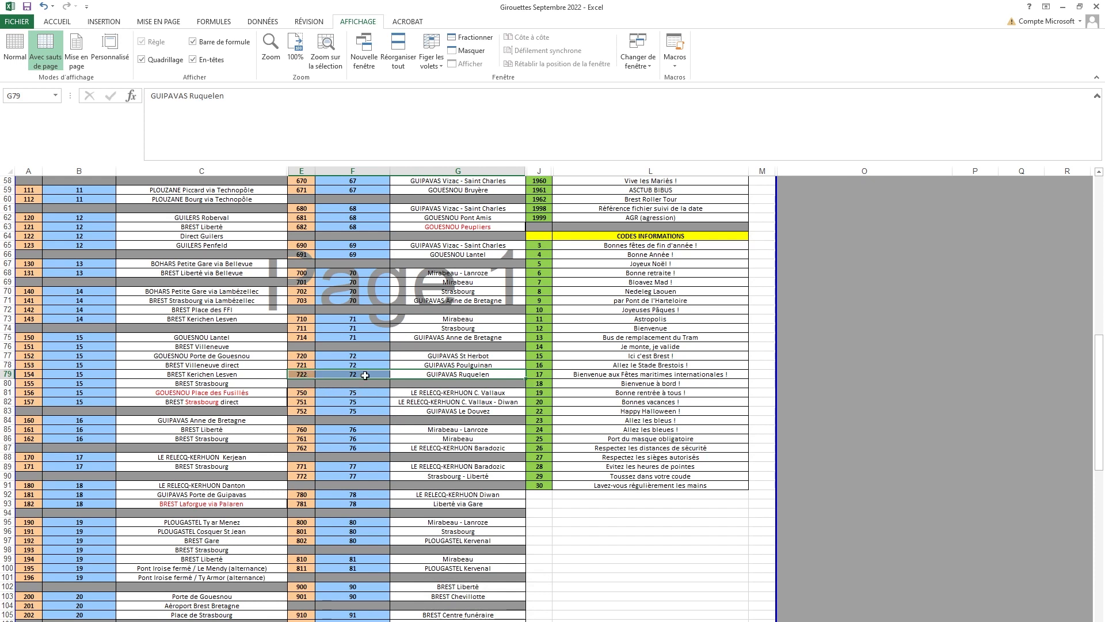
pyautogui.hotkey('alt', 'Tab')
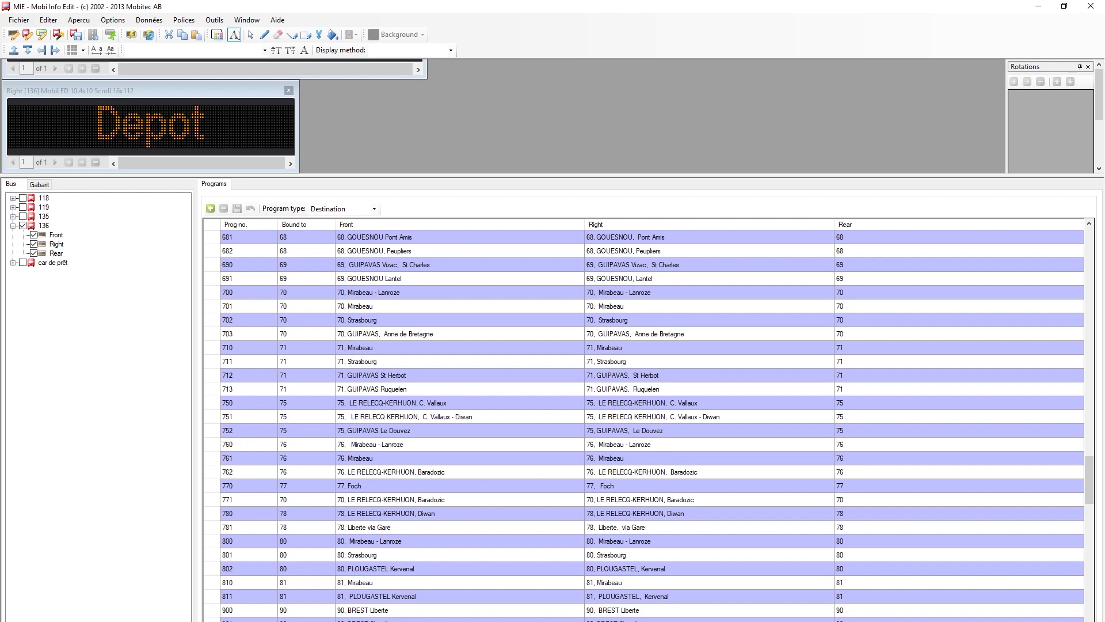
pyautogui.hotkey('alt', 'Tab')
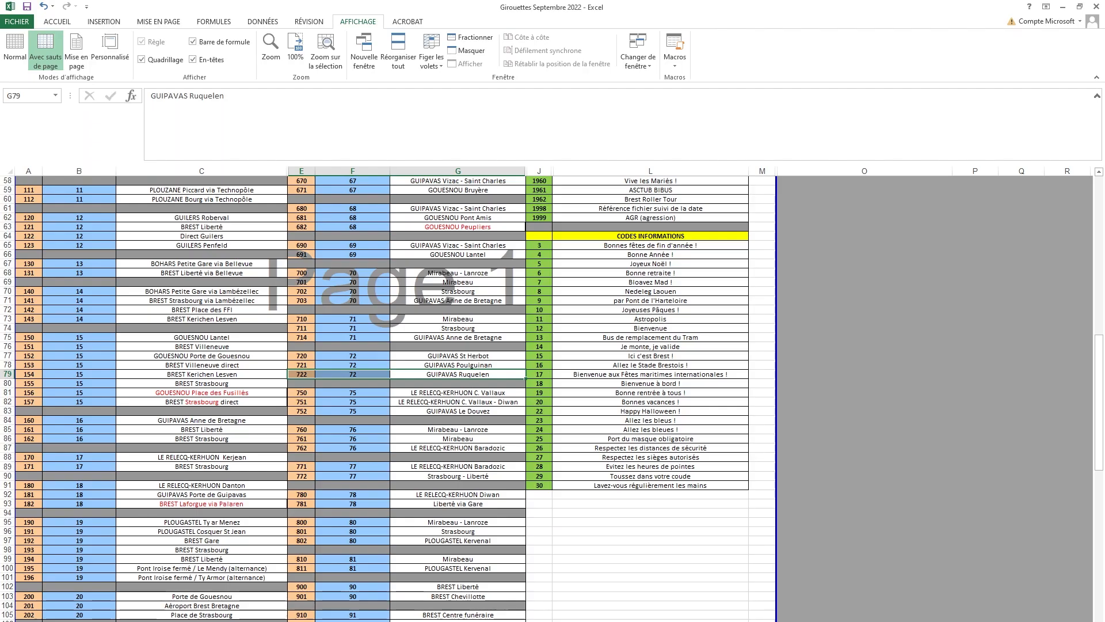
pyautogui.hotkey('alt', 'Tab')
pyautogui.hotkey('alt', 'Tab')
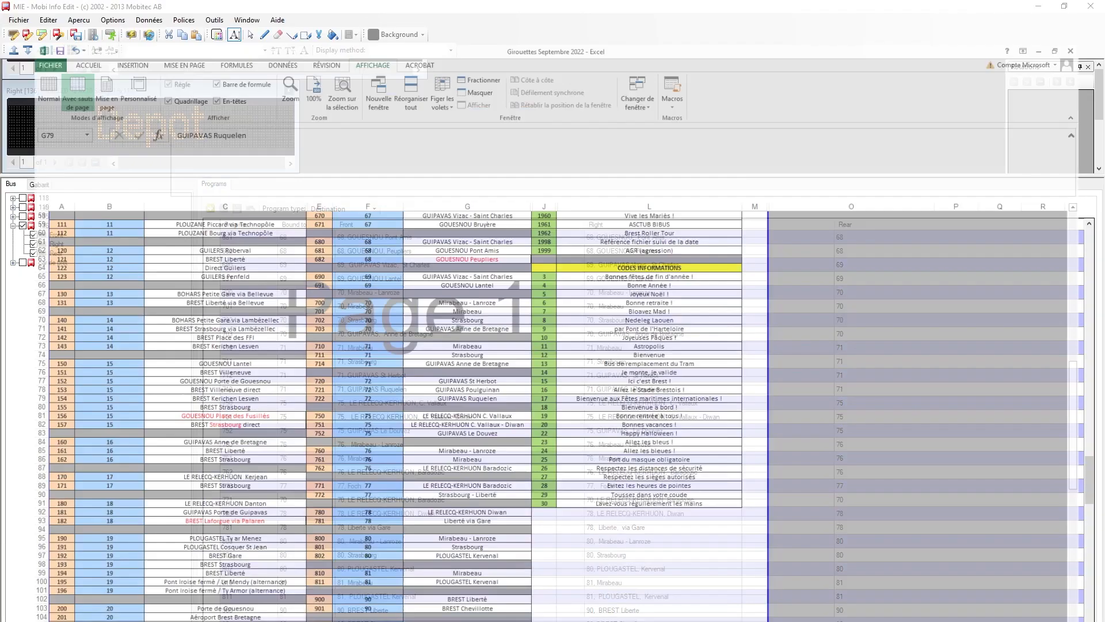
pyautogui.hotkey('alt', 'Tab')
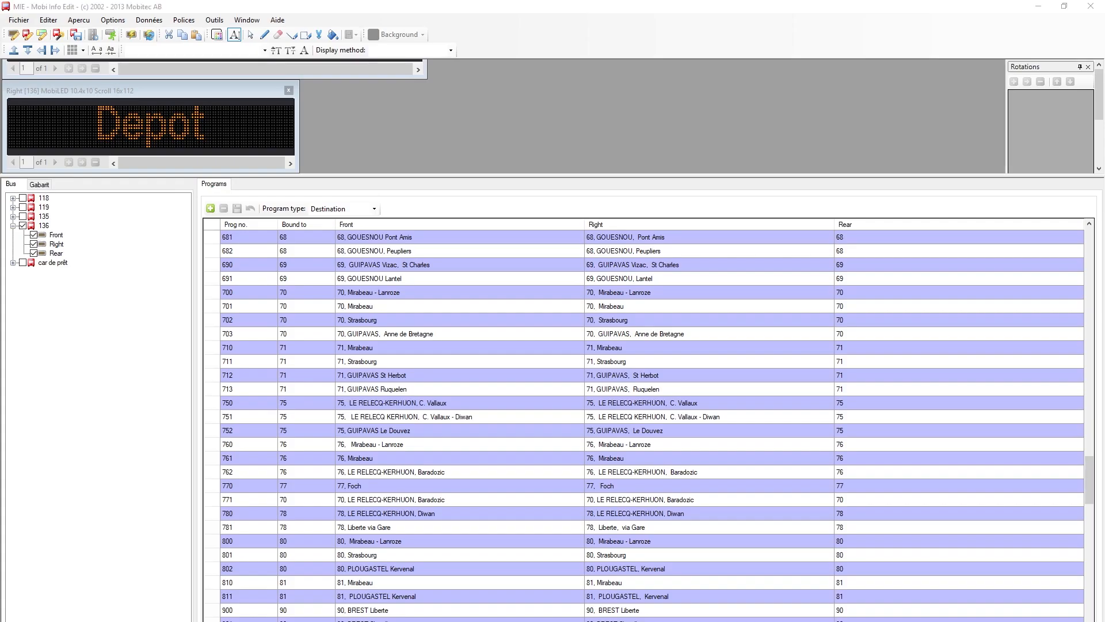
pyautogui.hotkey('alt', 'Tab')
pyautogui.hotkey('alt', 'Tab')
pyautogui.scroll(-4, 396, 547)
pyautogui.scroll(5, 396, 547)
pyautogui.hotkey('alt', 'Tab')
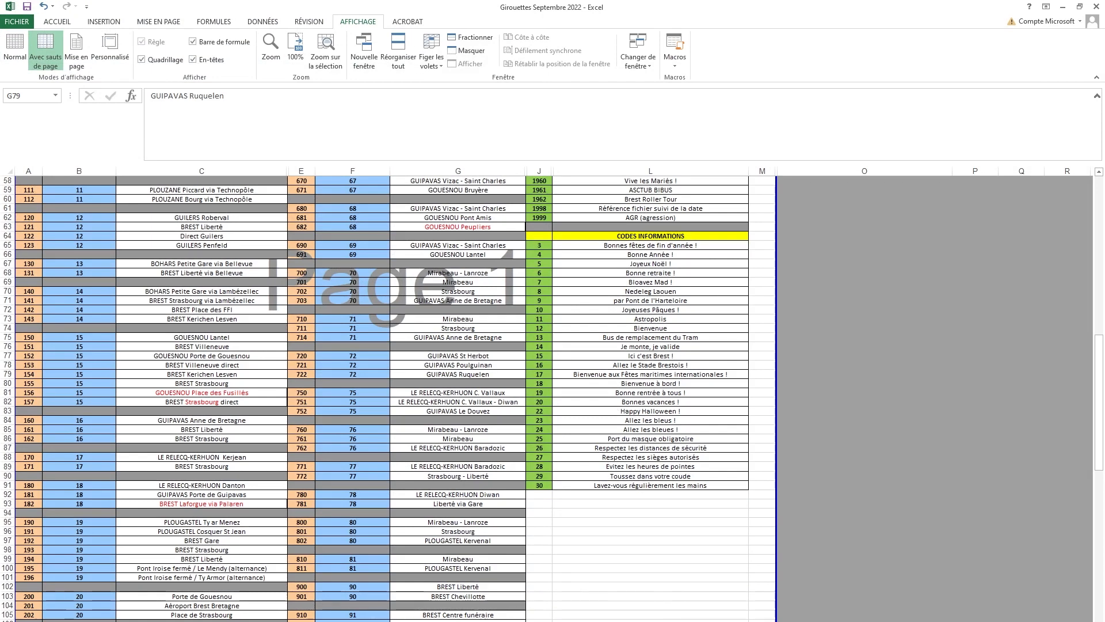
pyautogui.hotkey('alt', 'Tab')
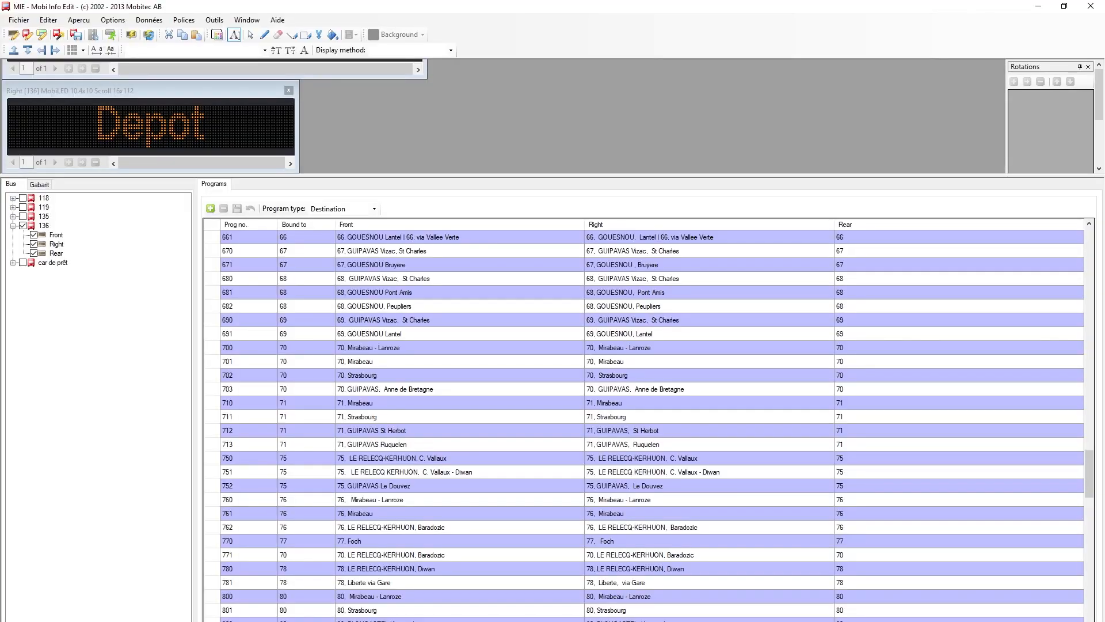
# Step: Return to Excel and check the three line 72 rows, focusing on the GUIPAVAS St Herbot destination
pyautogui.hotkey('alt', 'Tab')
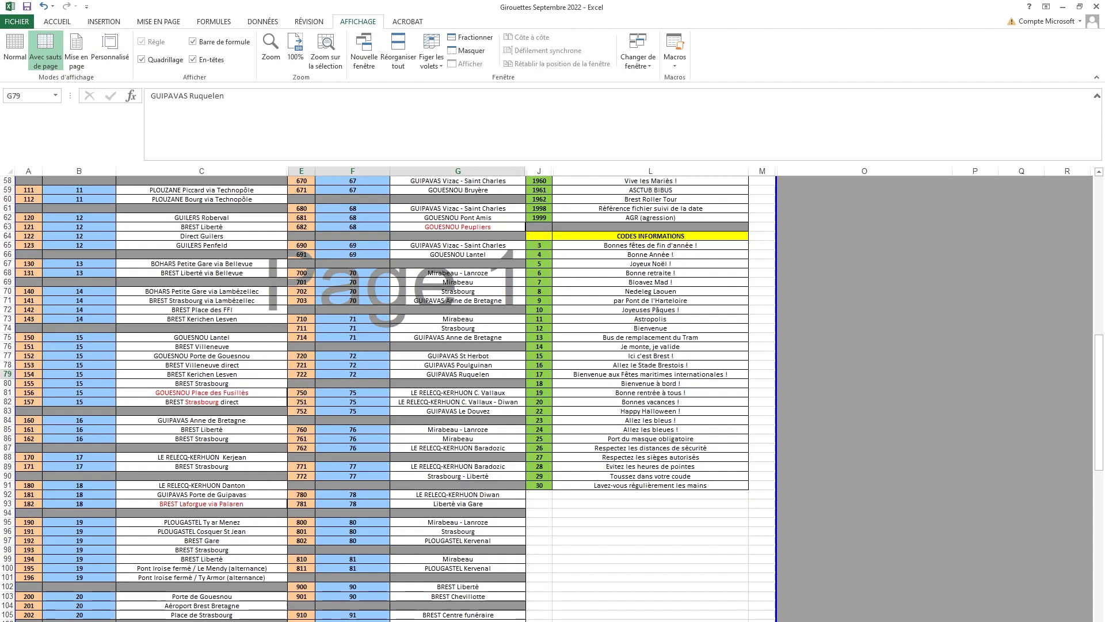
pyautogui.moveTo(440, 356); pyautogui.dragTo(305, 374)
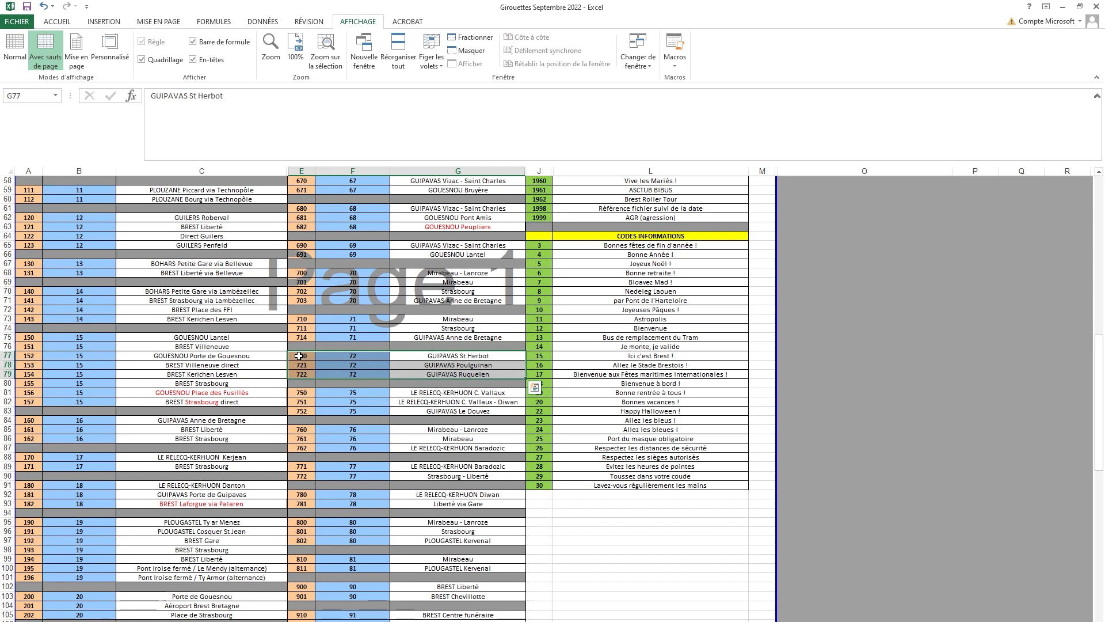
pyautogui.click(458, 355)
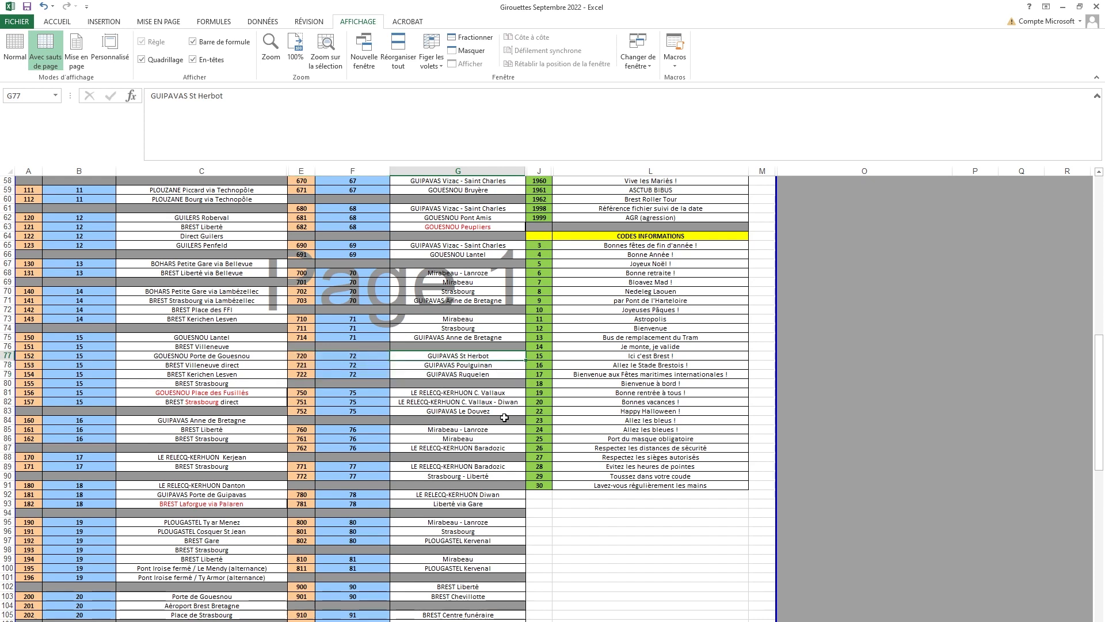
# Step: Switch to Mobi Info Edit and create destination program 720 bound to line 72 with the description GUIPAVAS St Herbot
pyautogui.hotkey('alt', 'Tab')
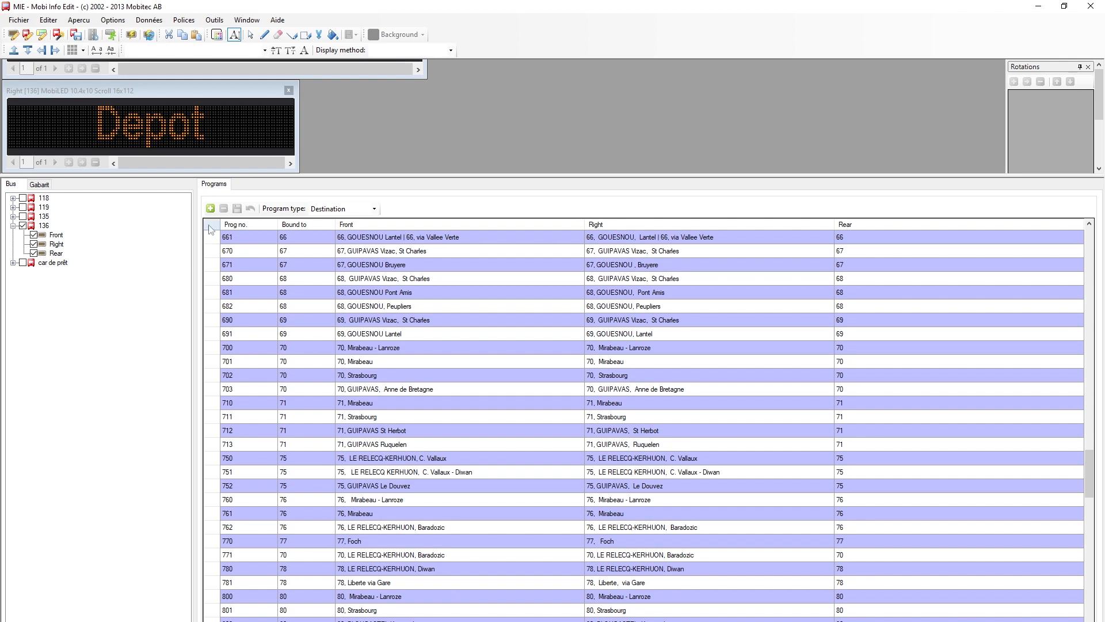
pyautogui.click(210, 208)
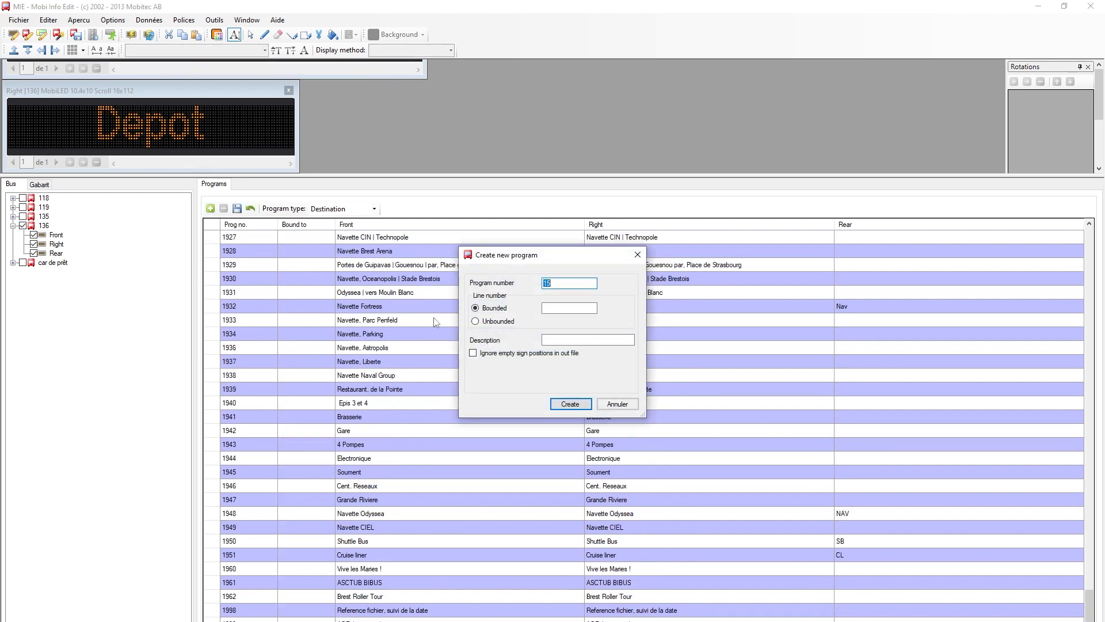
pyautogui.write('720')
pyautogui.hotkey('alt', 'Tab')
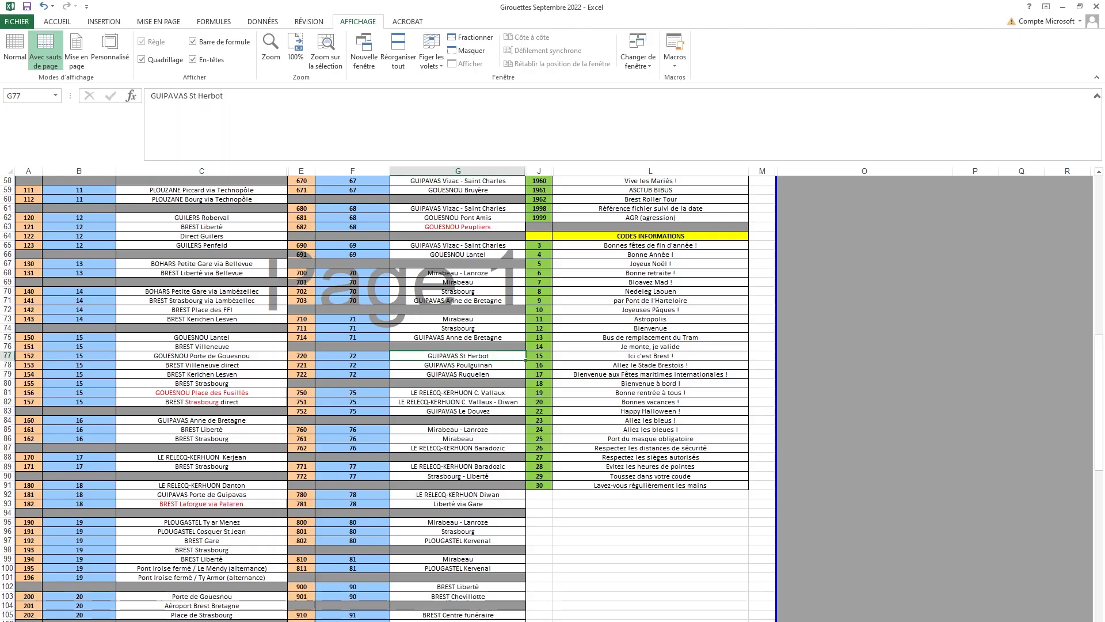
pyautogui.hotkey('alt', 'Tab')
pyautogui.click(559, 309)
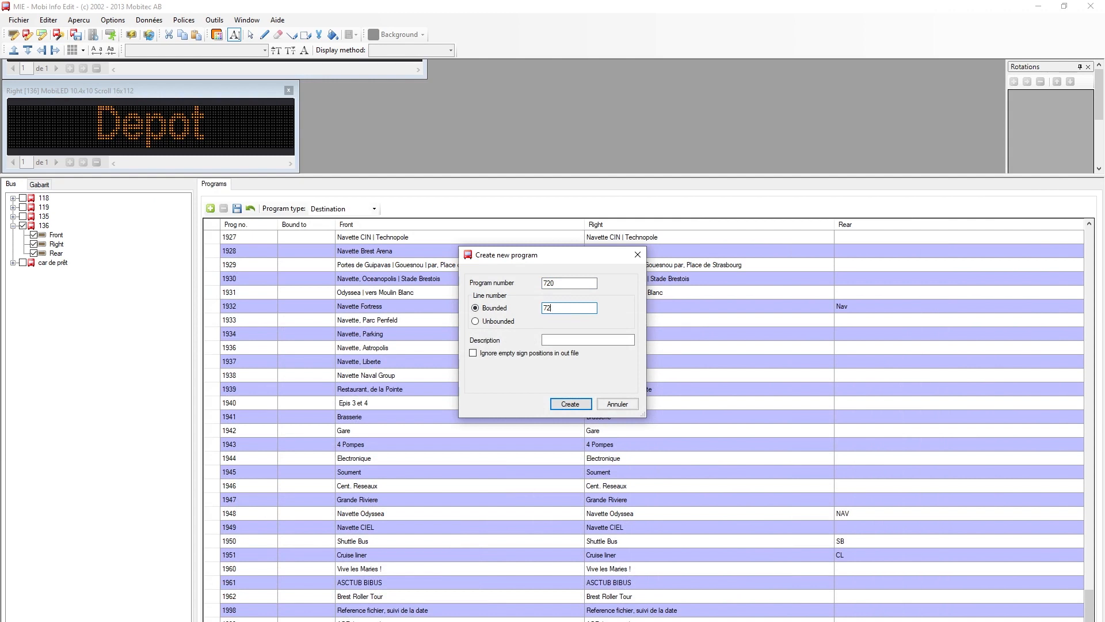
pyautogui.click(566, 340)
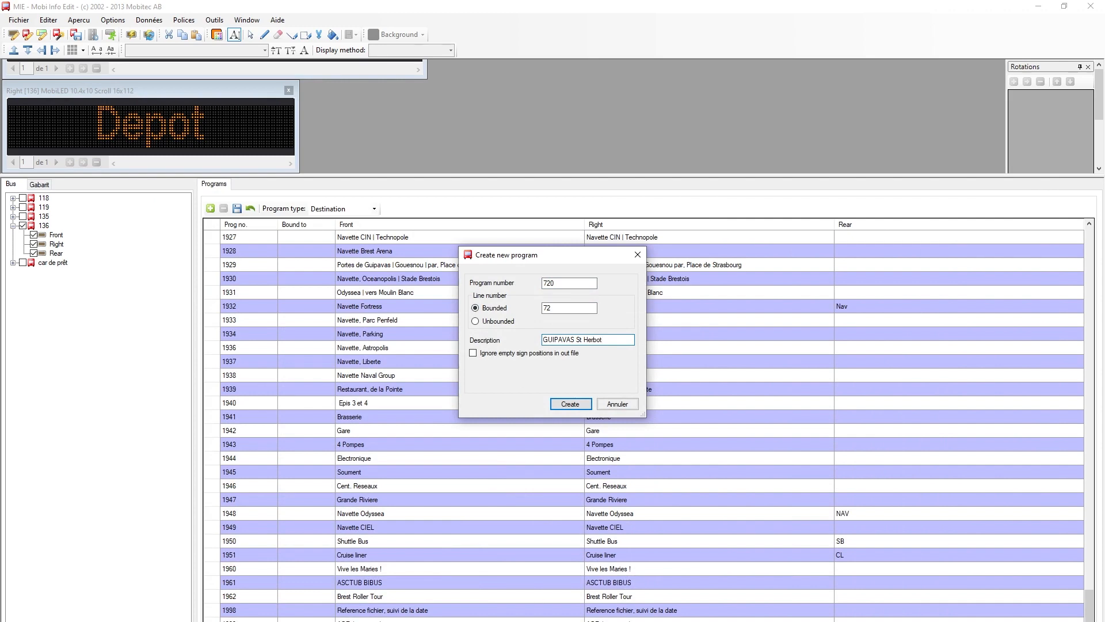
pyautogui.hotkey('alt', 'Tab')
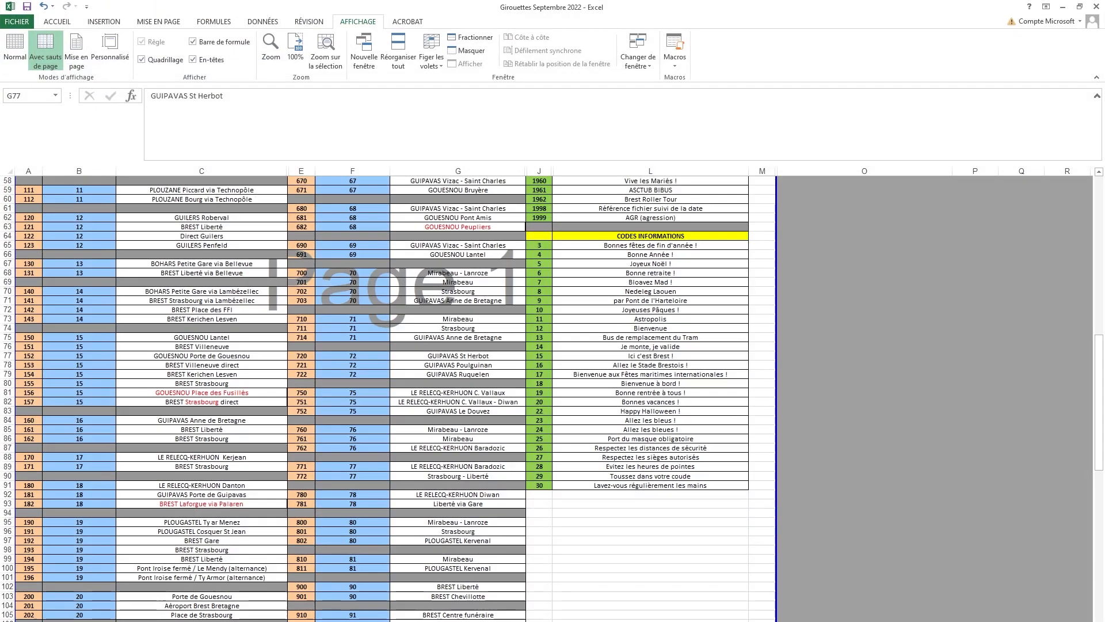
pyautogui.hotkey('alt', 'Tab')
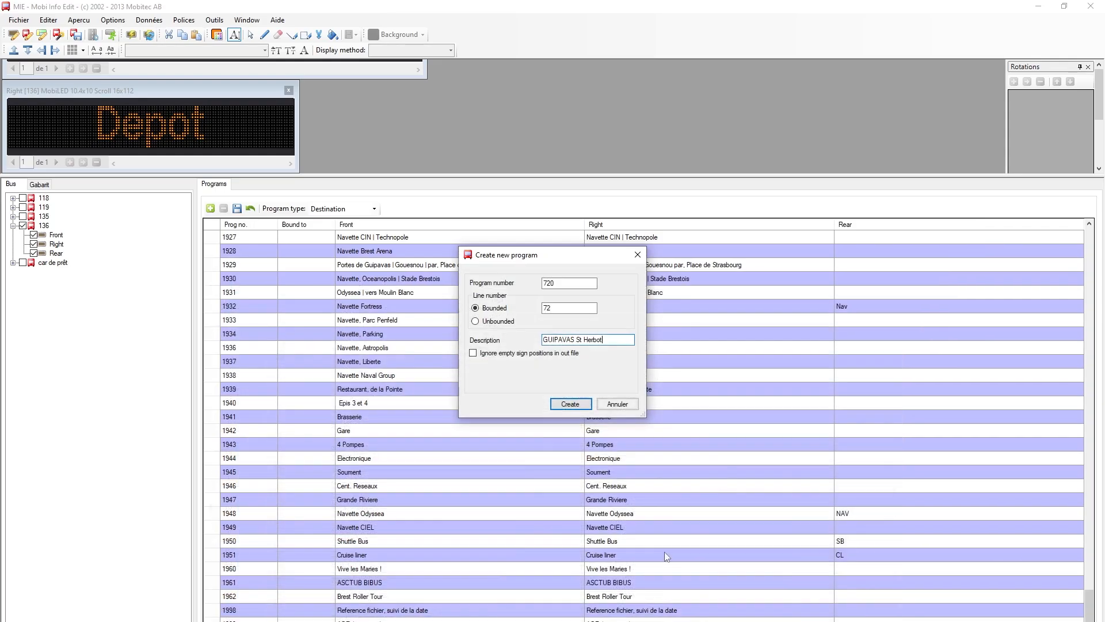
pyautogui.click(571, 405)
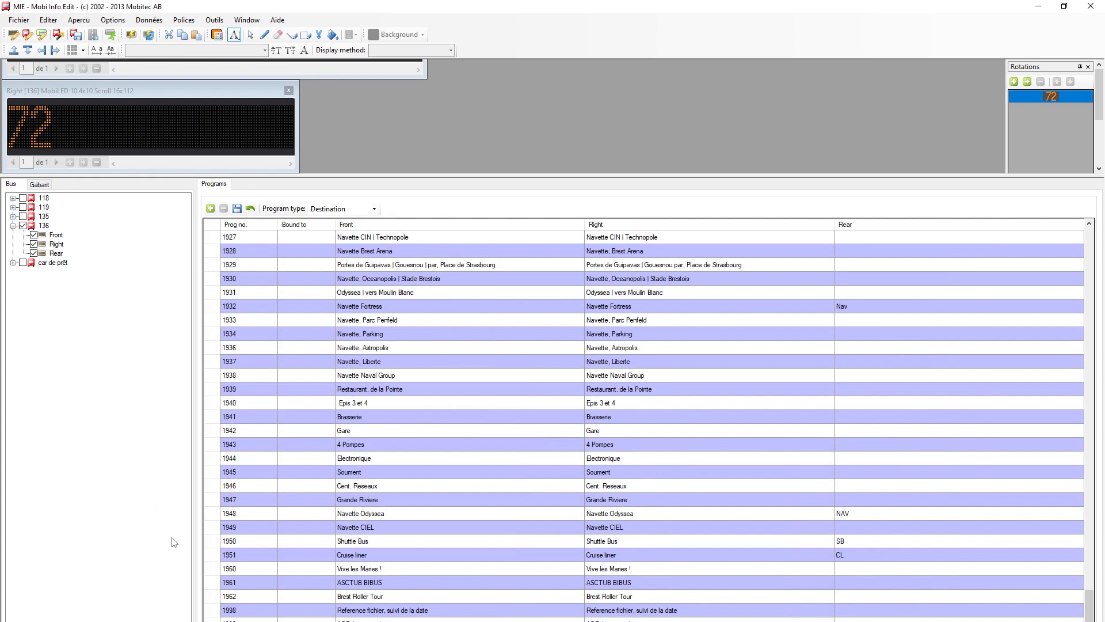
# Step: Examine bus 136's list of signs and the layout templates offered for its Right sign in the line 72 program
pyautogui.click(42, 186)
pyautogui.click(12, 185)
pyautogui.click(45, 185)
pyautogui.click(11, 184)
pyautogui.click(56, 236)
pyautogui.click(44, 226)
pyautogui.click(118, 130)
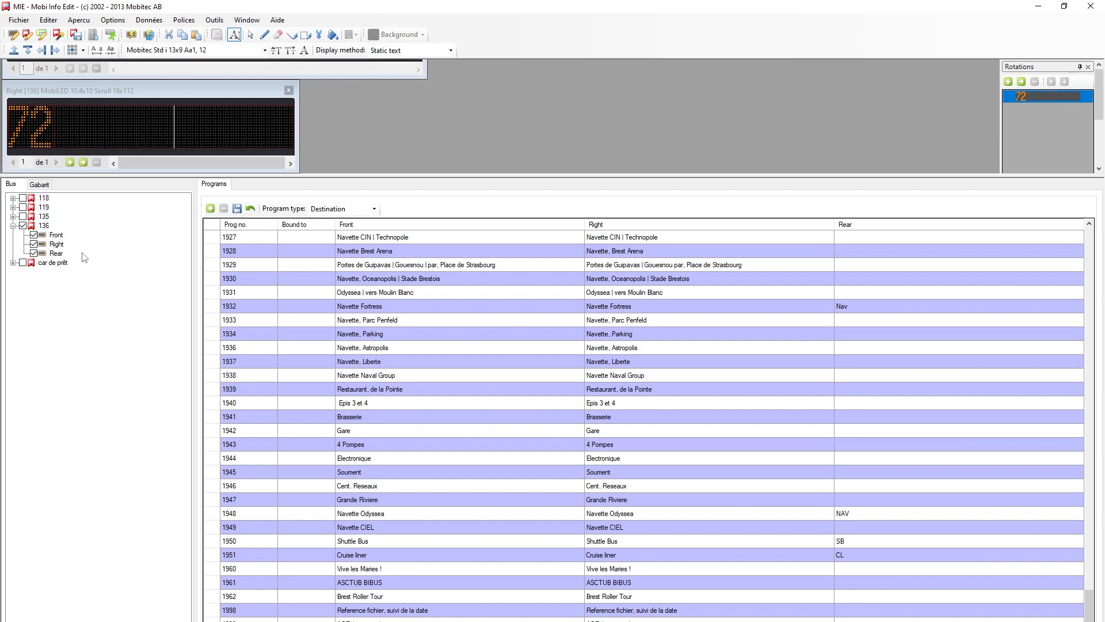
pyautogui.click(42, 185)
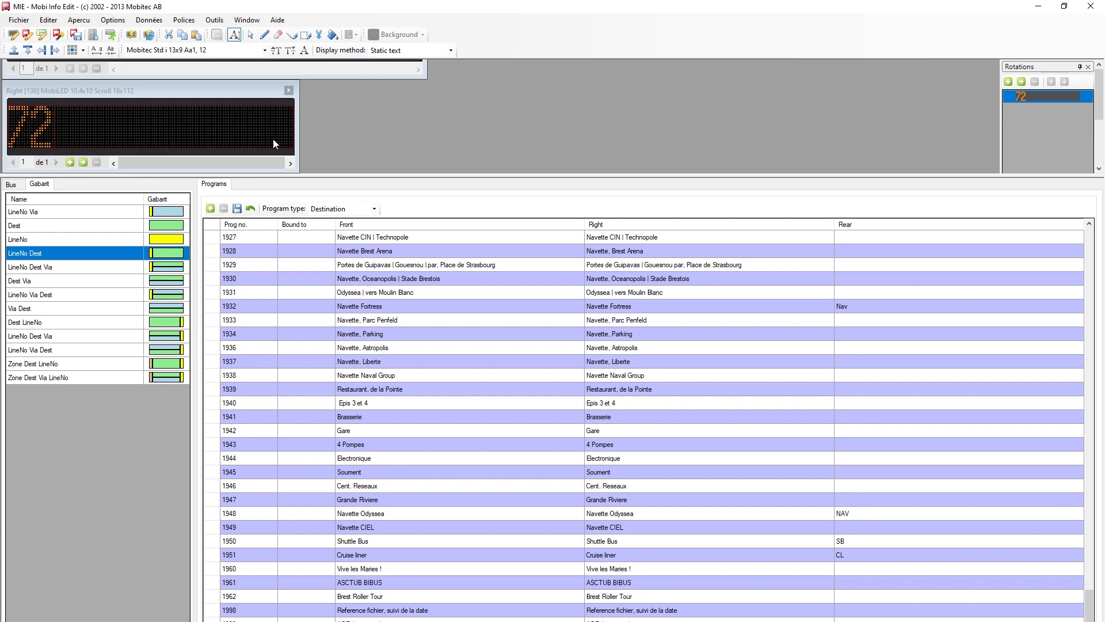
# Step: Enlarge the sign preview area above the program list so the Rear sign fits beneath the Right sign
pyautogui.scroll(-3, 403, 119)
pyautogui.scroll(-1, 374, 124)
pyautogui.scroll(4, 47, 129)
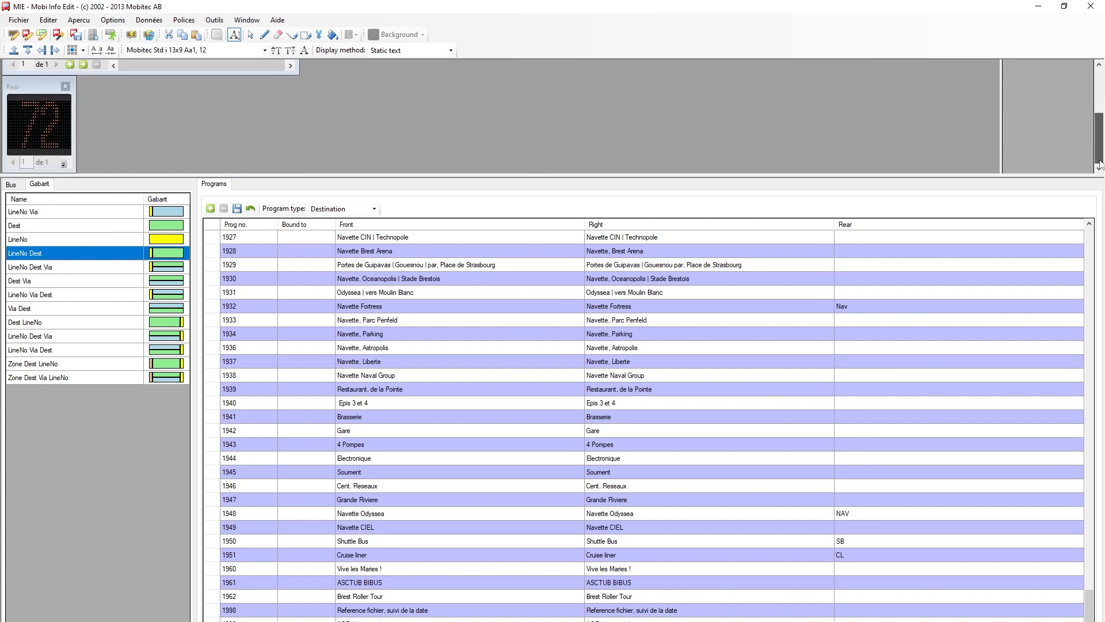
pyautogui.click(696, 174)
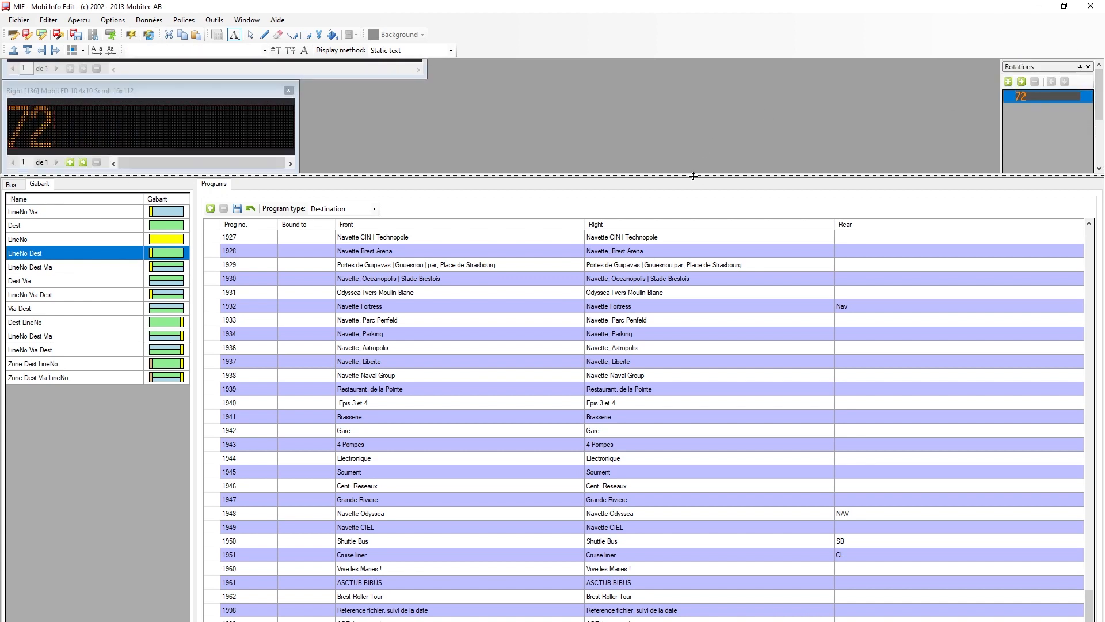
pyautogui.moveTo(677, 304); pyautogui.dragTo(673, 297)
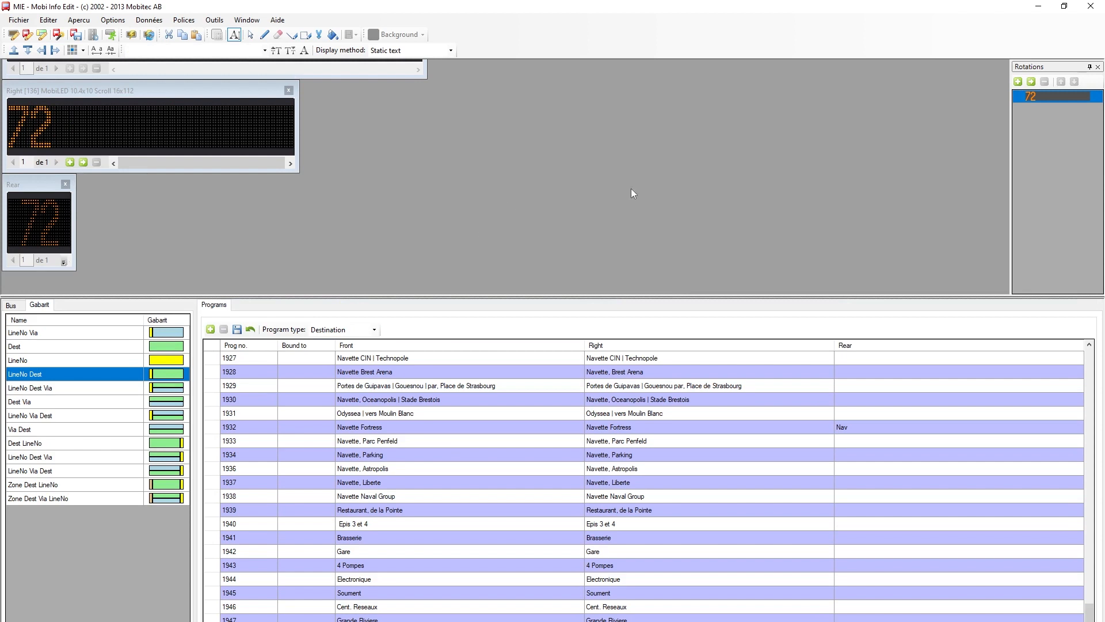
pyautogui.moveTo(418, 295); pyautogui.dragTo(420, 339)
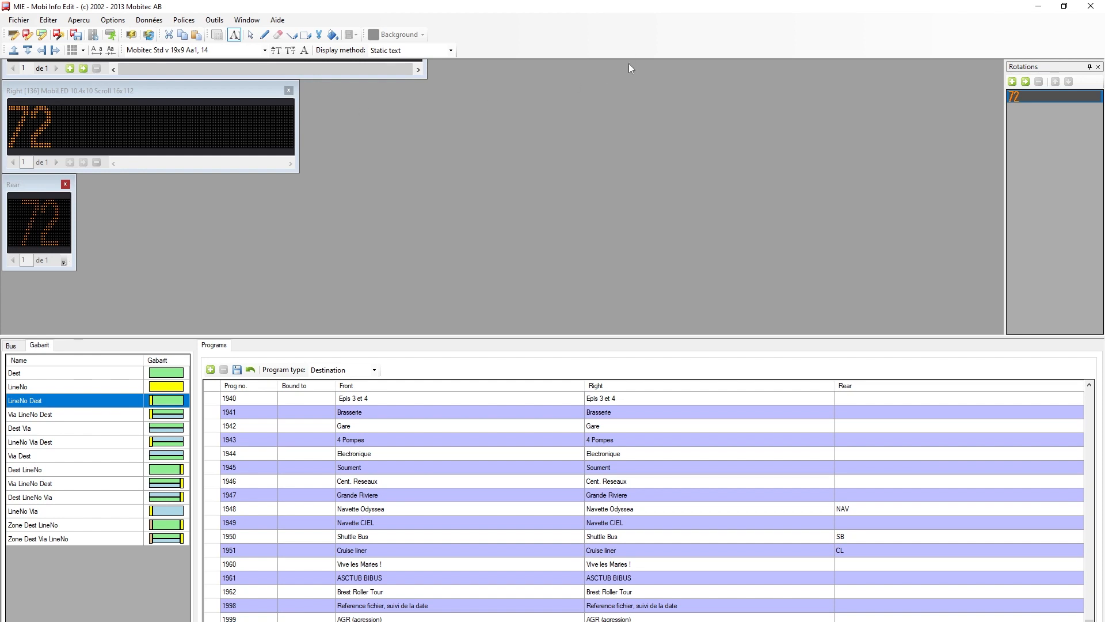
pyautogui.click(1063, 5)
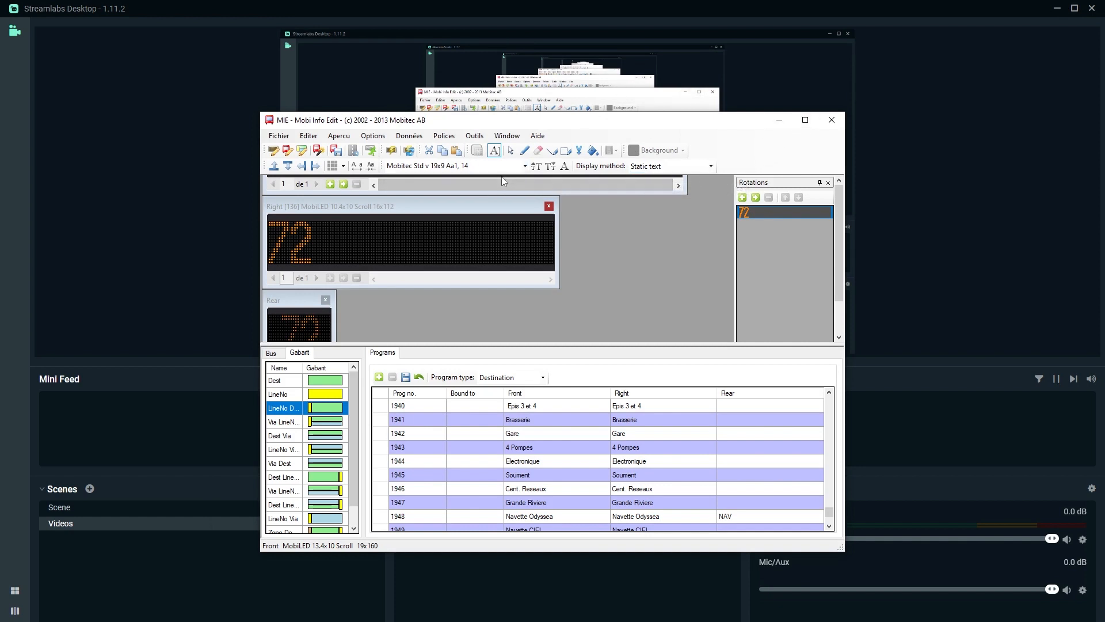
pyautogui.click(805, 119)
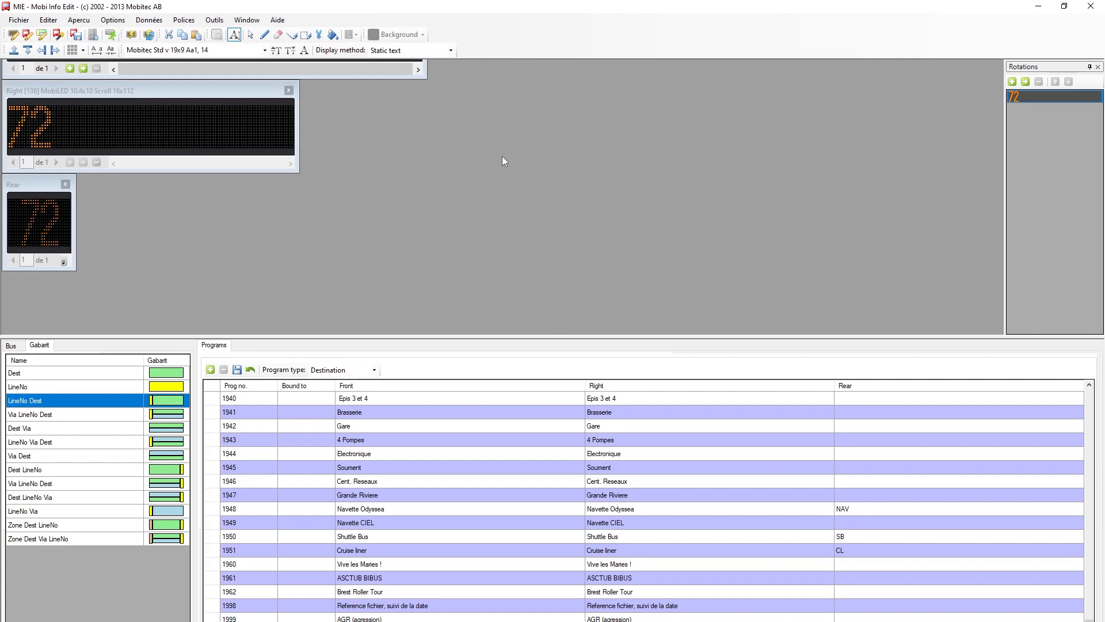
pyautogui.click(153, 53)
pyautogui.click(159, 66)
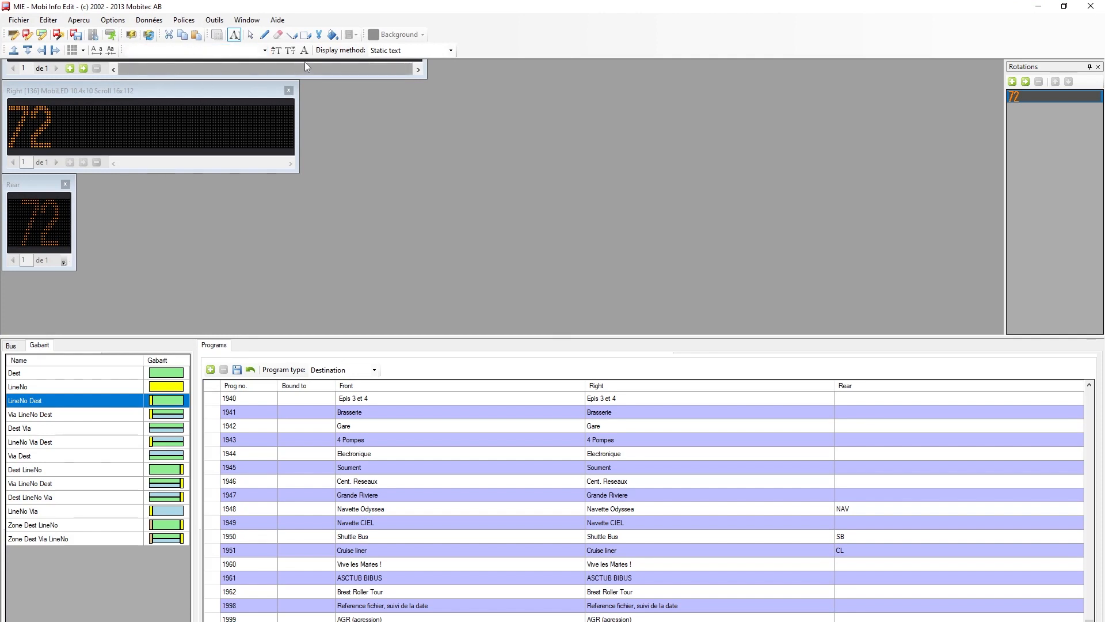
pyautogui.click(196, 61)
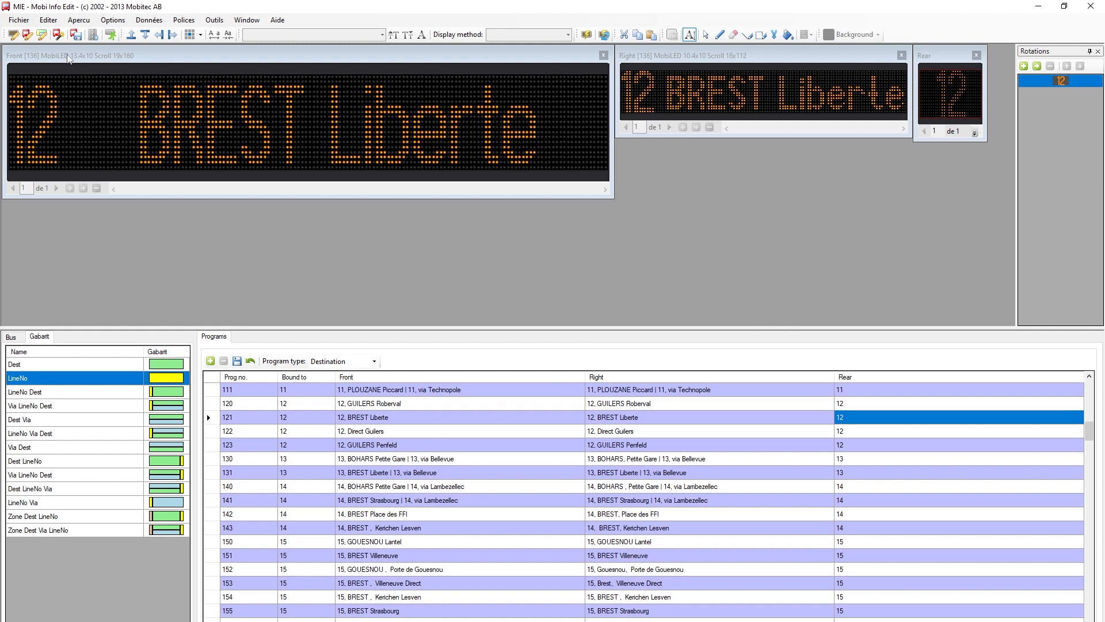
# Step: Select the BREST Liberte text on program 121's Front sign and tile the signs horizontally
pyautogui.click(171, 126)
pyautogui.click(203, 126)
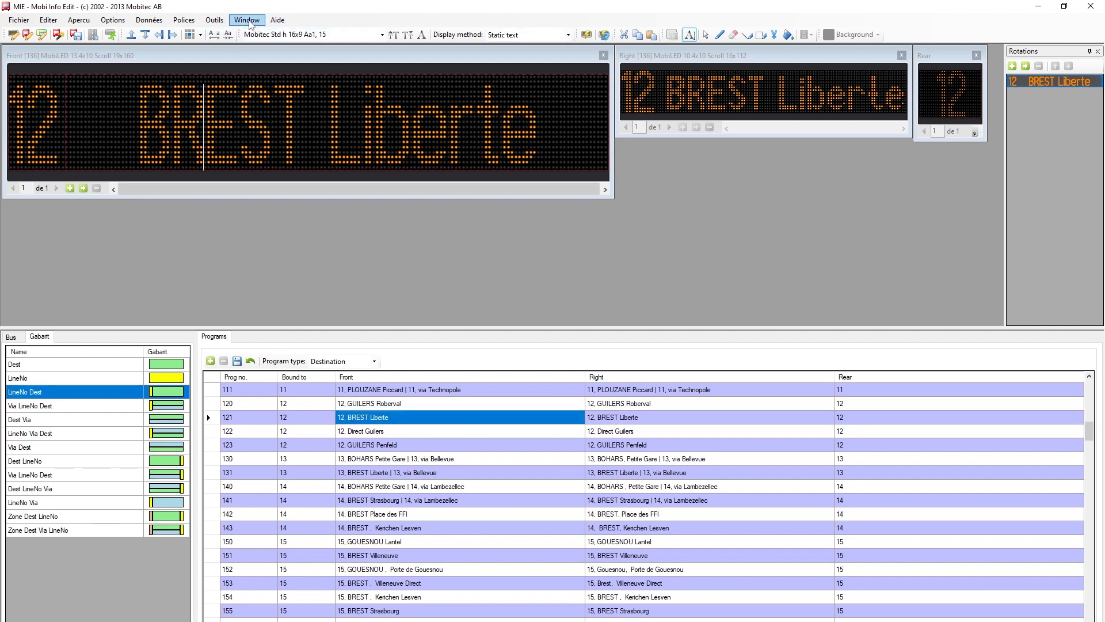
pyautogui.click(248, 20)
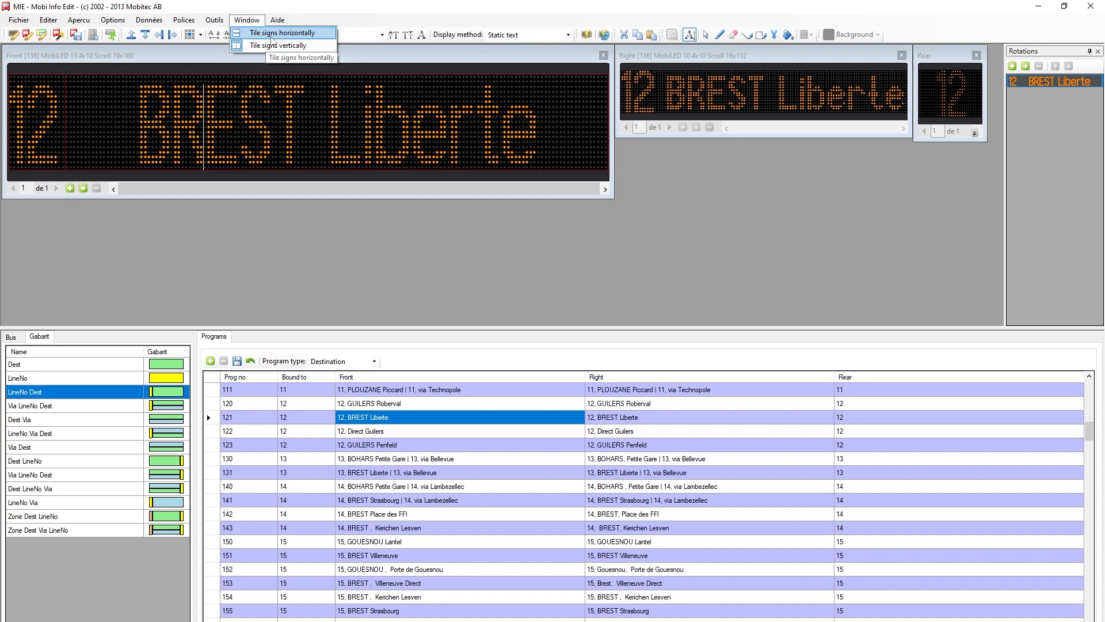
pyautogui.click(273, 36)
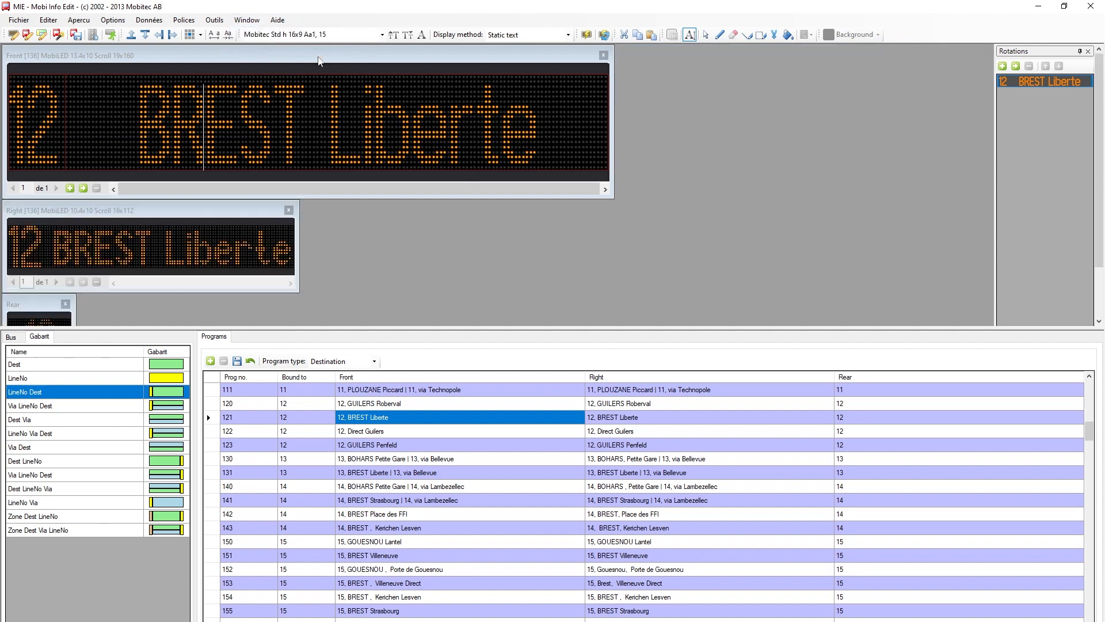
# Step: Compare the vertical and horizontal tiling of the sign previews, finishing with the signs tiled vertically
pyautogui.click(253, 21)
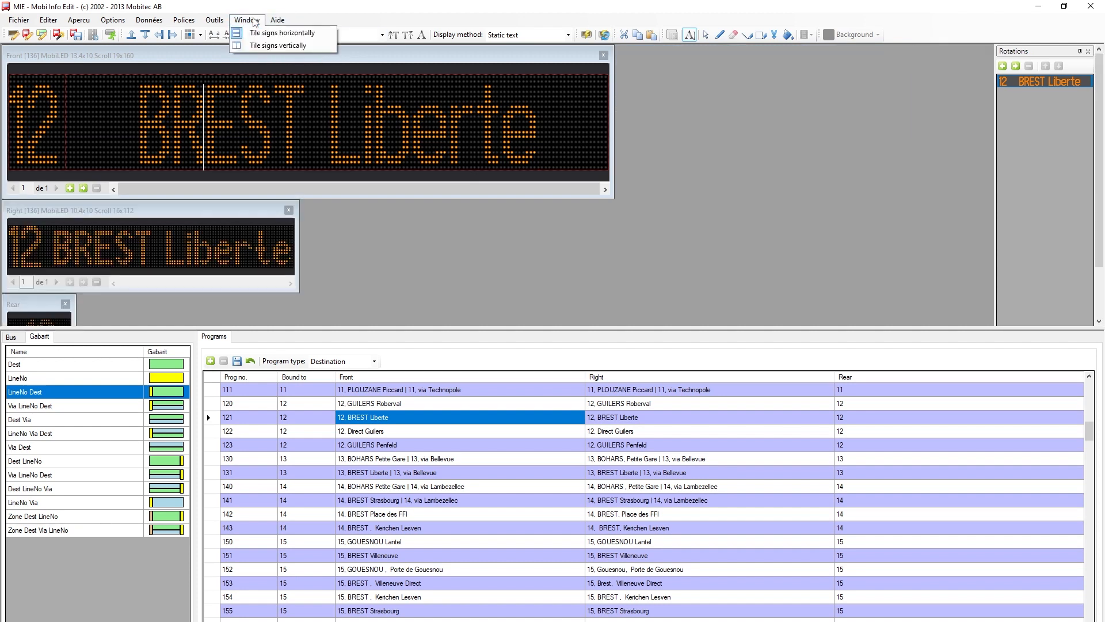
pyautogui.click(288, 51)
pyautogui.click(247, 20)
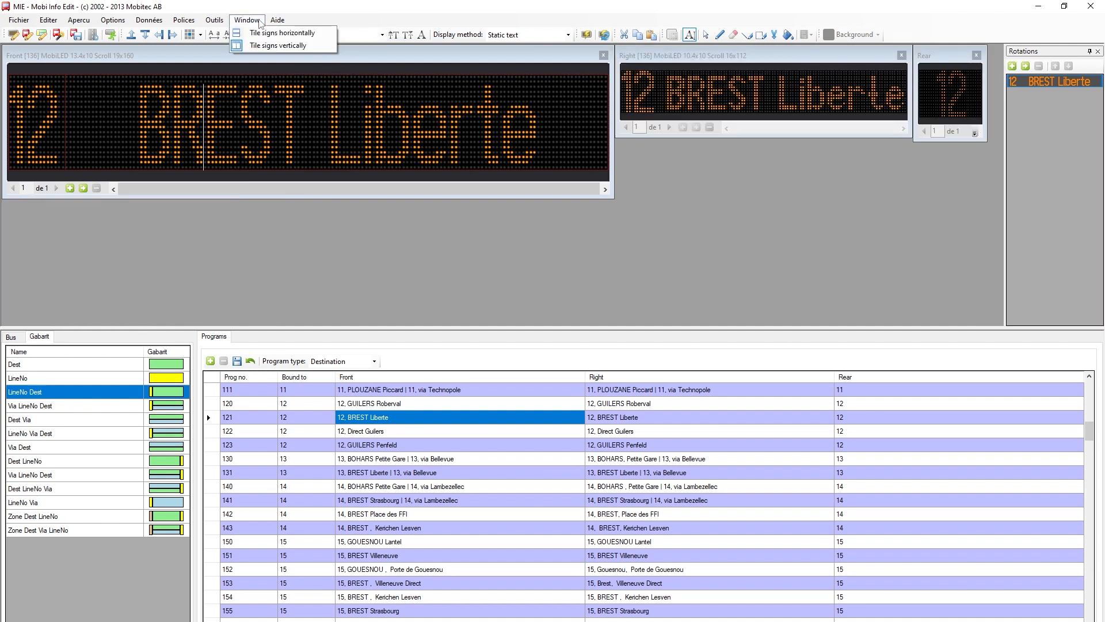
pyautogui.click(277, 46)
pyautogui.click(247, 20)
pyautogui.click(268, 46)
pyautogui.click(247, 19)
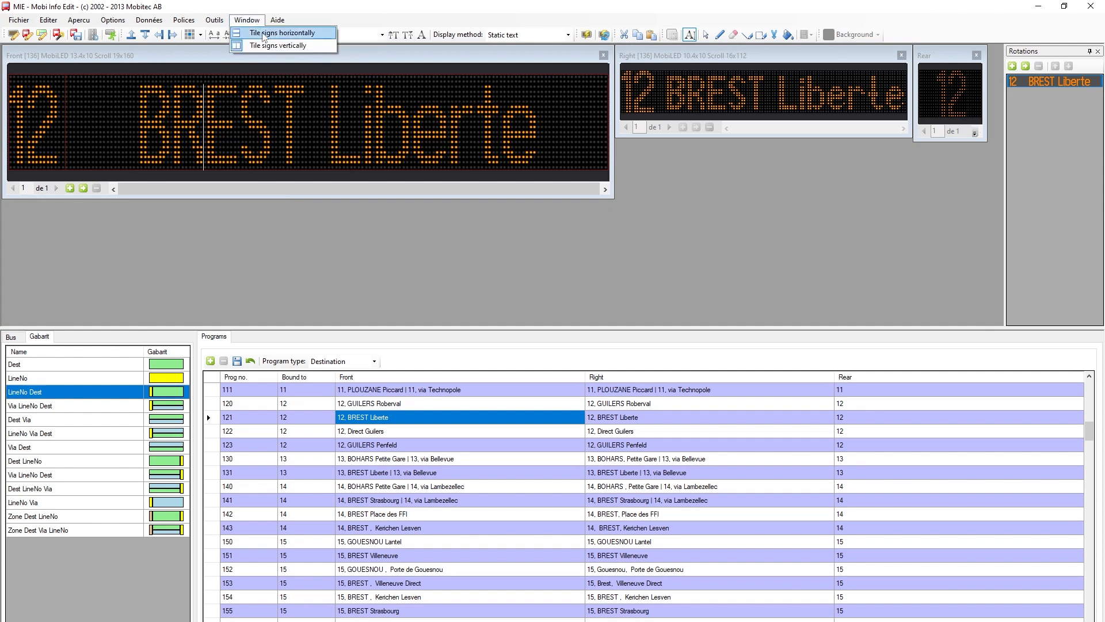
pyautogui.click(263, 33)
pyautogui.click(247, 20)
pyautogui.click(261, 46)
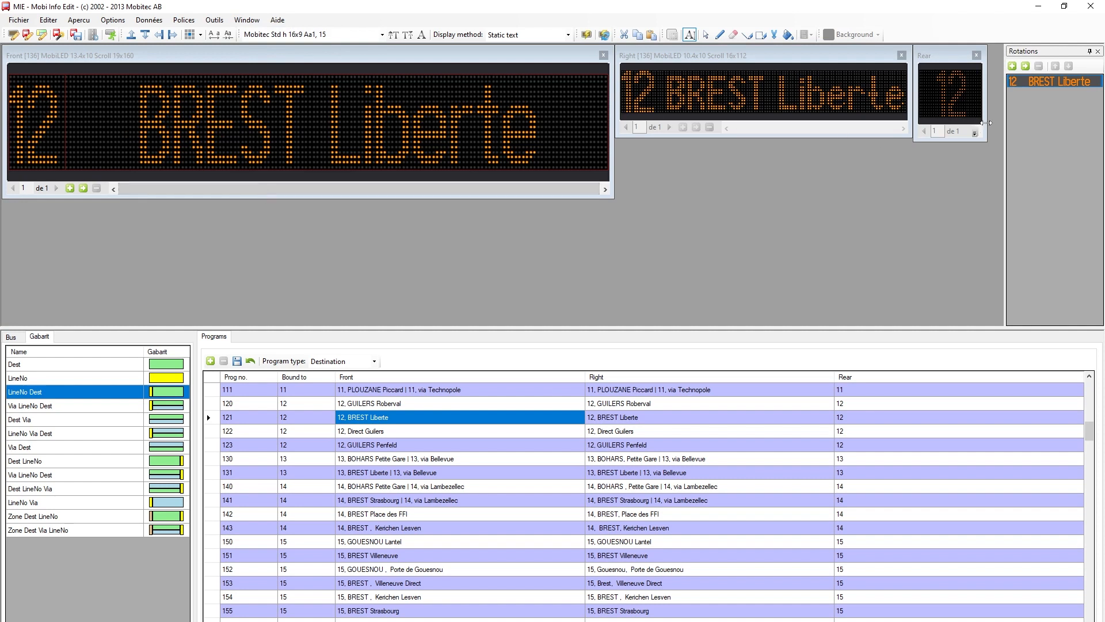
# Step: Review the layout templates and the Front, Right and Rear signs of bus 136, finishing with the Front sign selected
pyautogui.click(12, 338)
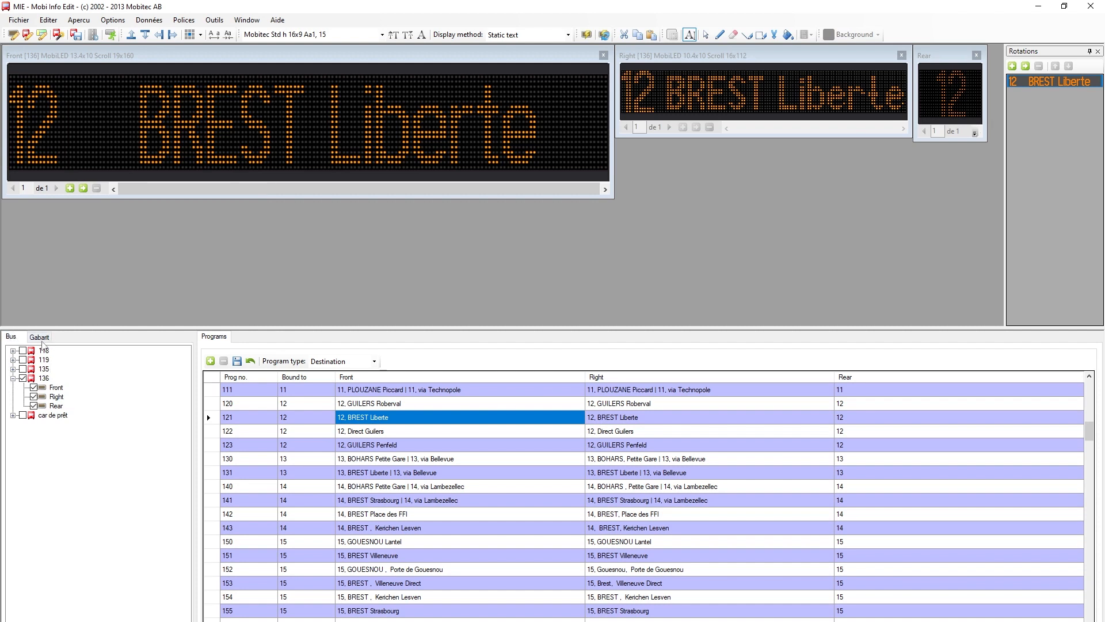
pyautogui.click(42, 339)
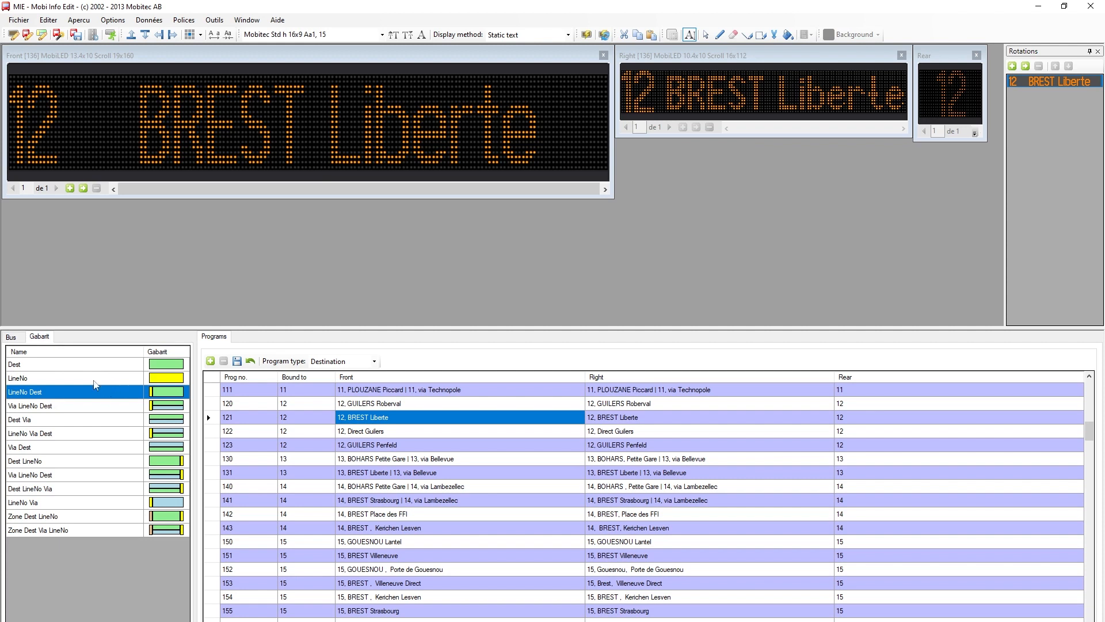
pyautogui.click(11, 337)
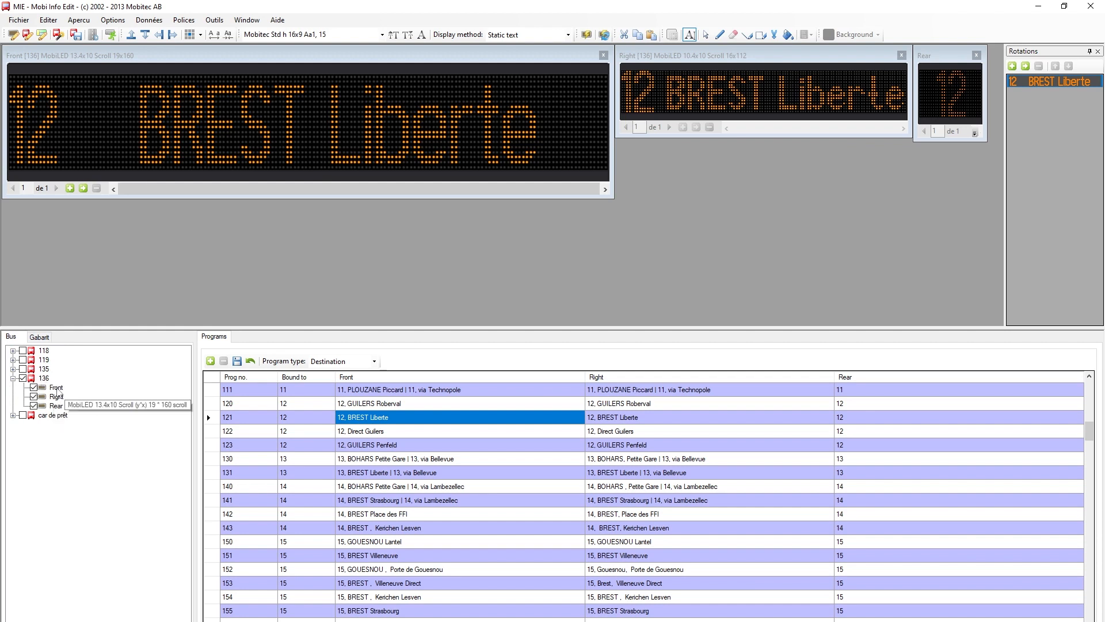
pyautogui.click(58, 388)
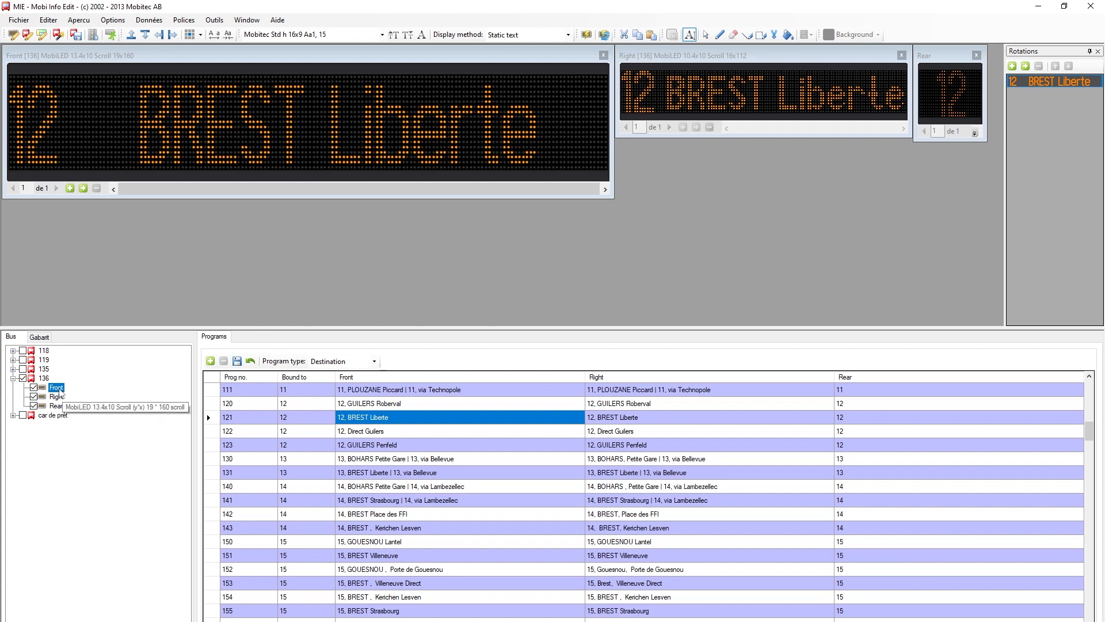
pyautogui.click(56, 406)
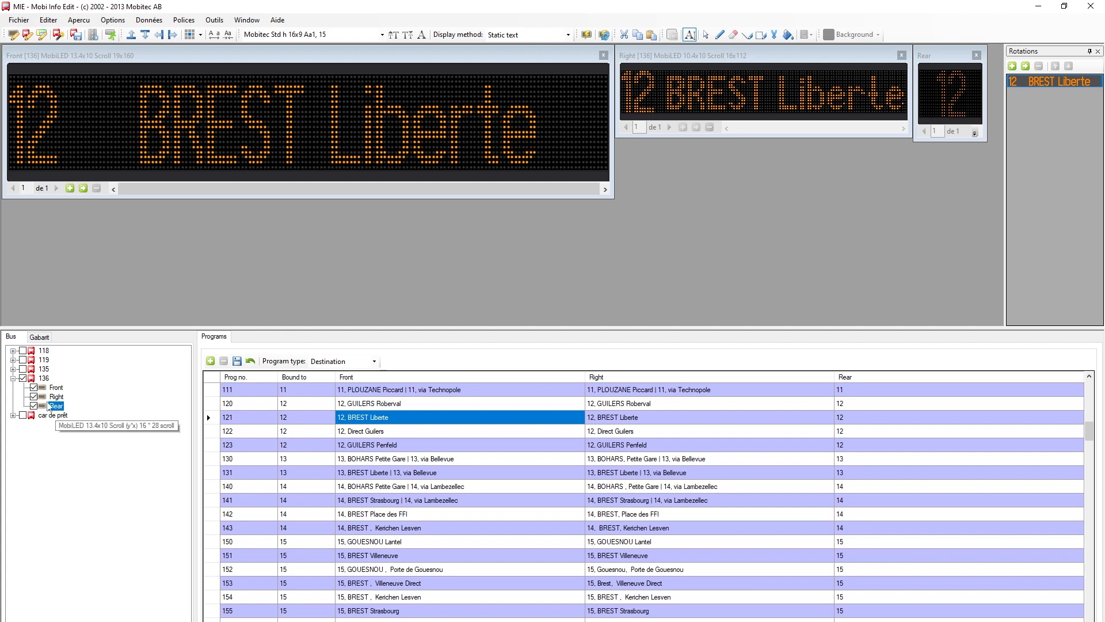
pyautogui.click(12, 379)
pyautogui.click(12, 379)
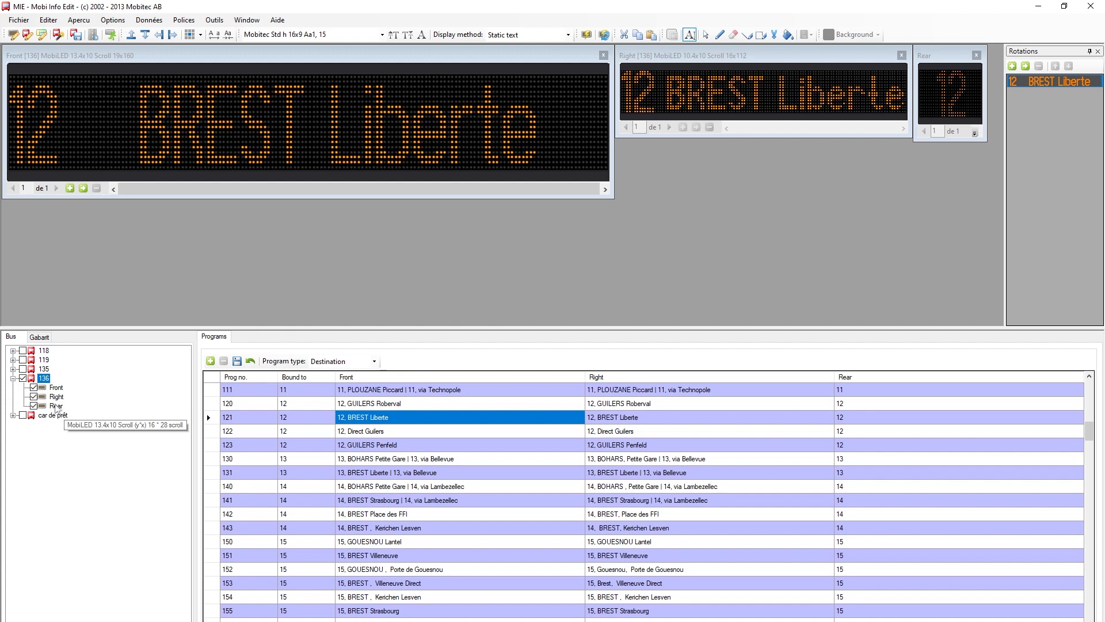
pyautogui.click(58, 390)
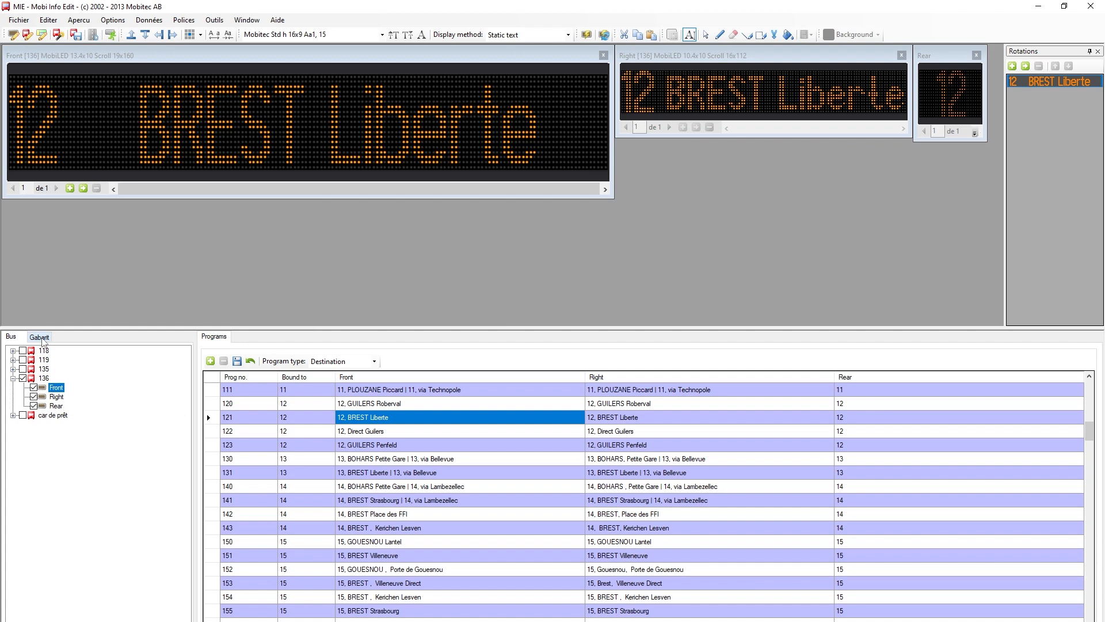
# Step: Switch to the Girouettes Septembre 2022 sheet in Excel and look through its codes as far as the line 72 destinations
pyautogui.hotkey('alt', 'Tab')
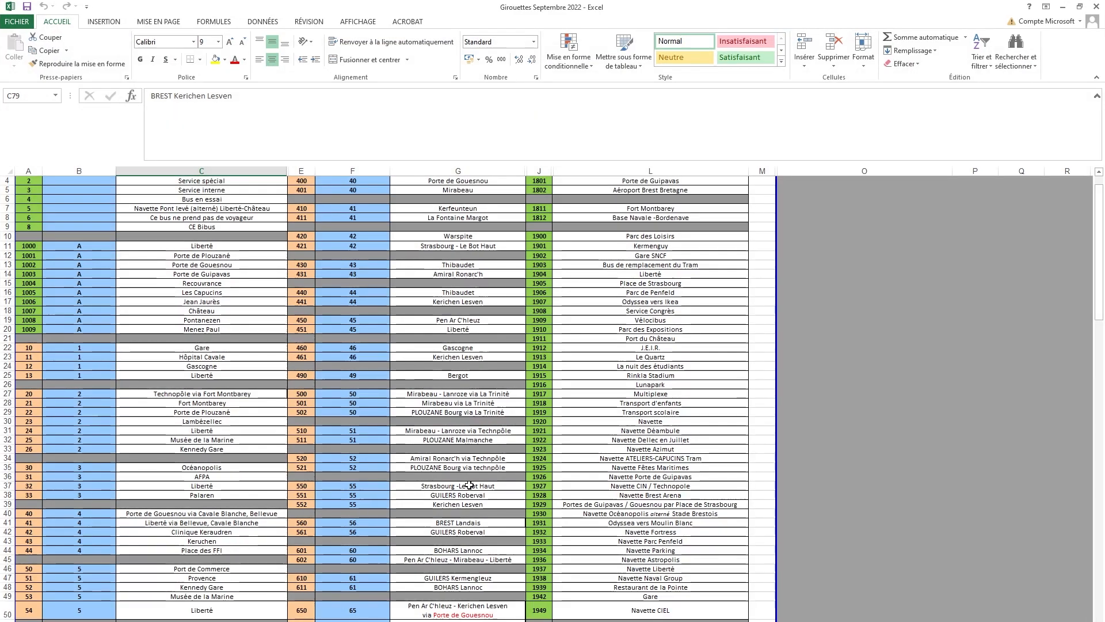
pyautogui.scroll(1, 452, 464)
pyautogui.scroll(-12, 449, 463)
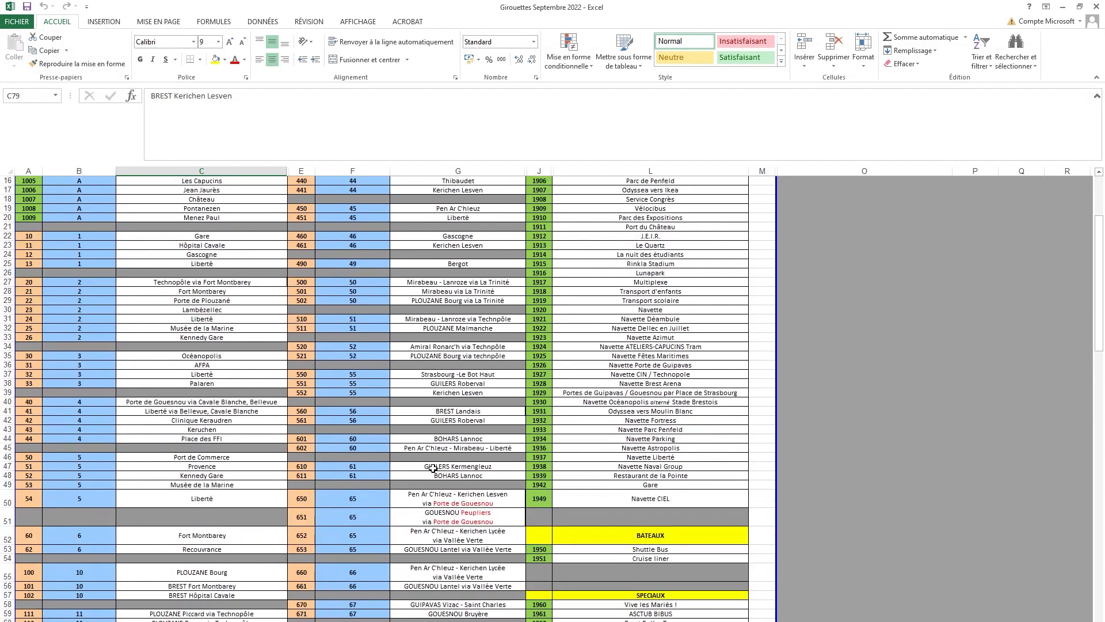
pyautogui.scroll(-10, 410, 457)
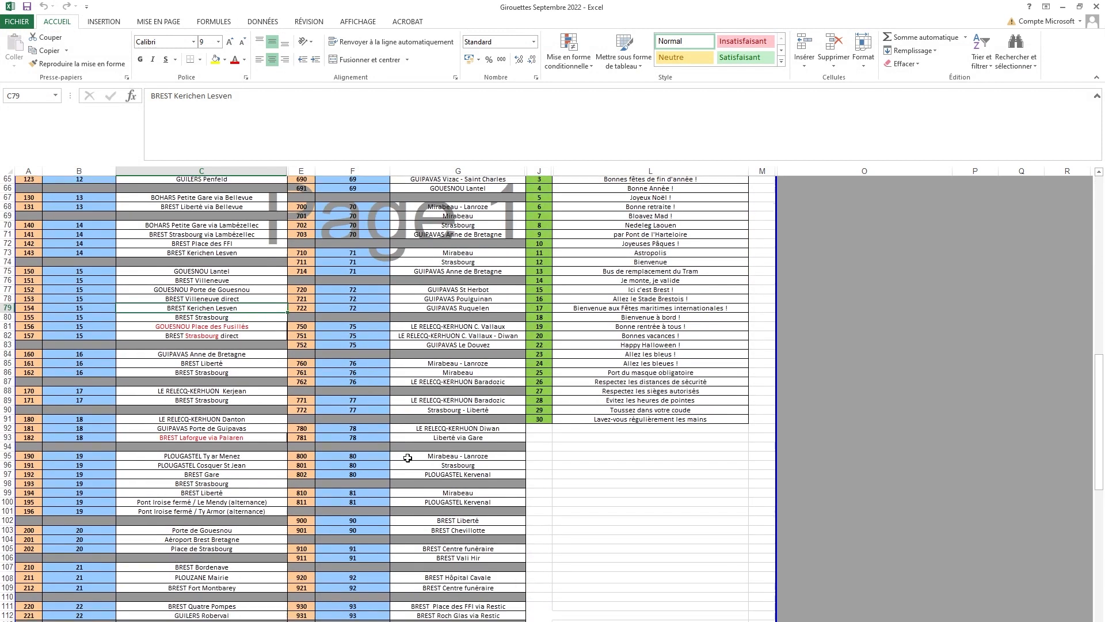
# Step: Look up code 720, its line number and its destination in the Girouettes Septembre 2022 sheet
pyautogui.scroll(4, 410, 459)
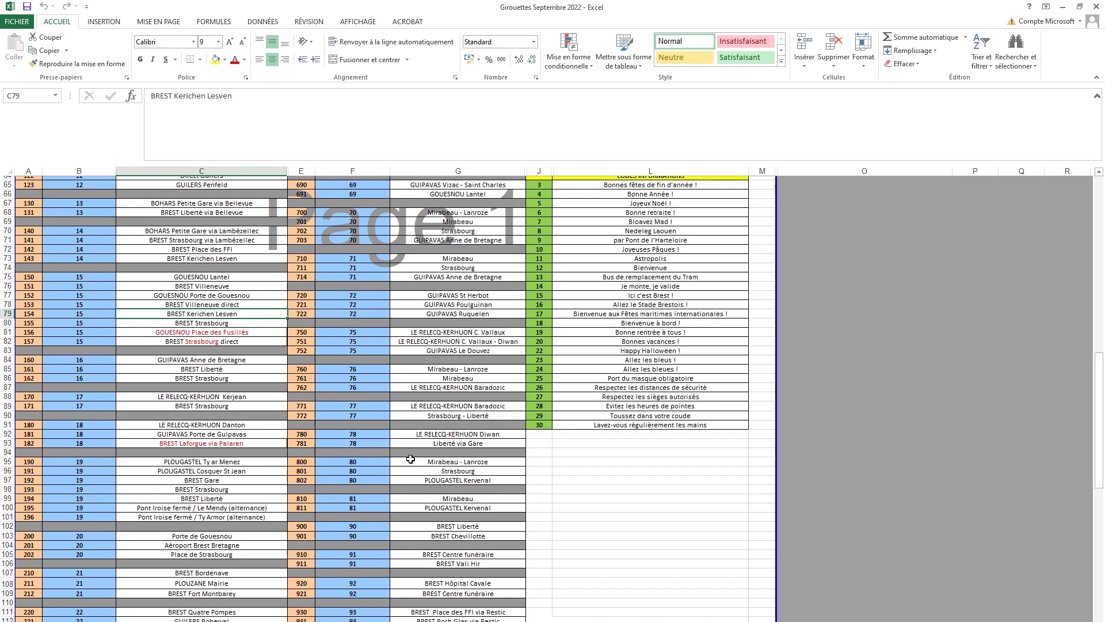
pyautogui.click(357, 393)
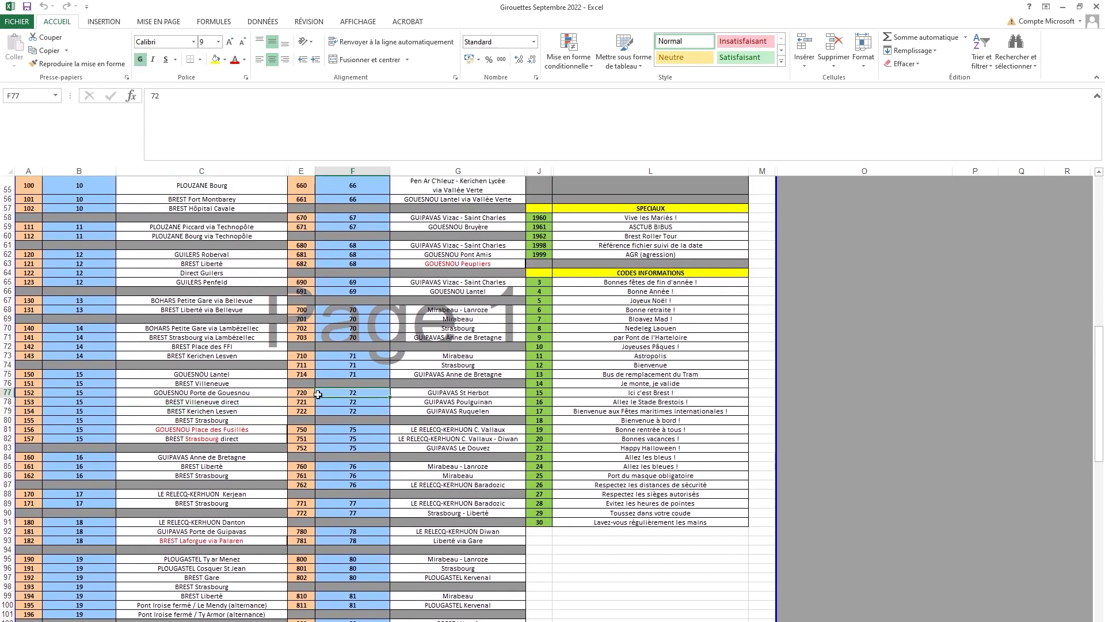
pyautogui.click(300, 394)
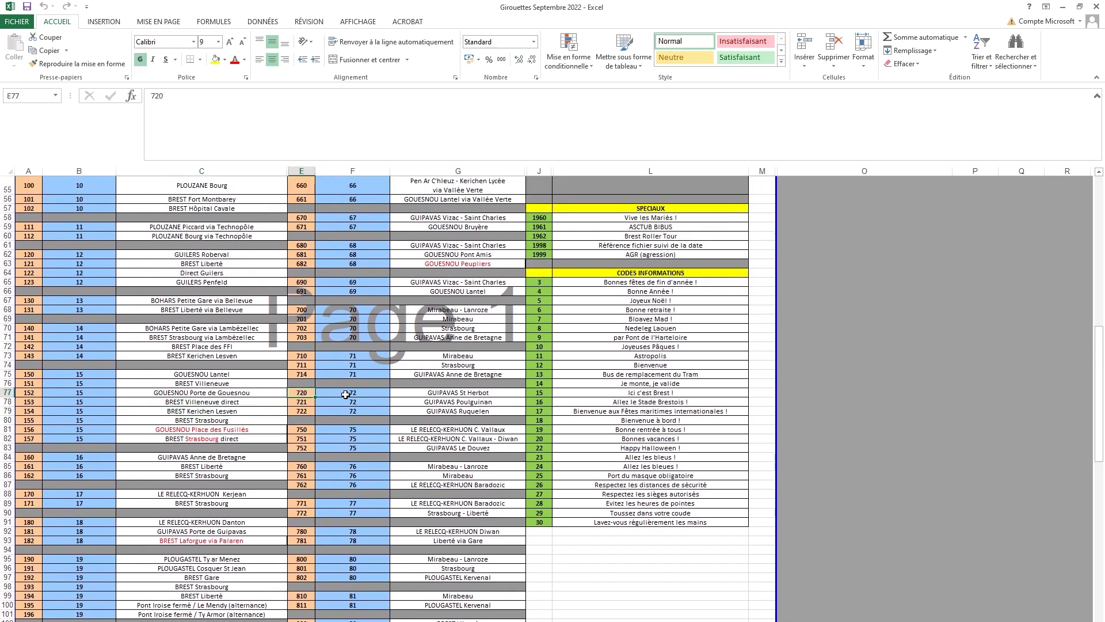
pyautogui.click(345, 394)
pyautogui.click(460, 394)
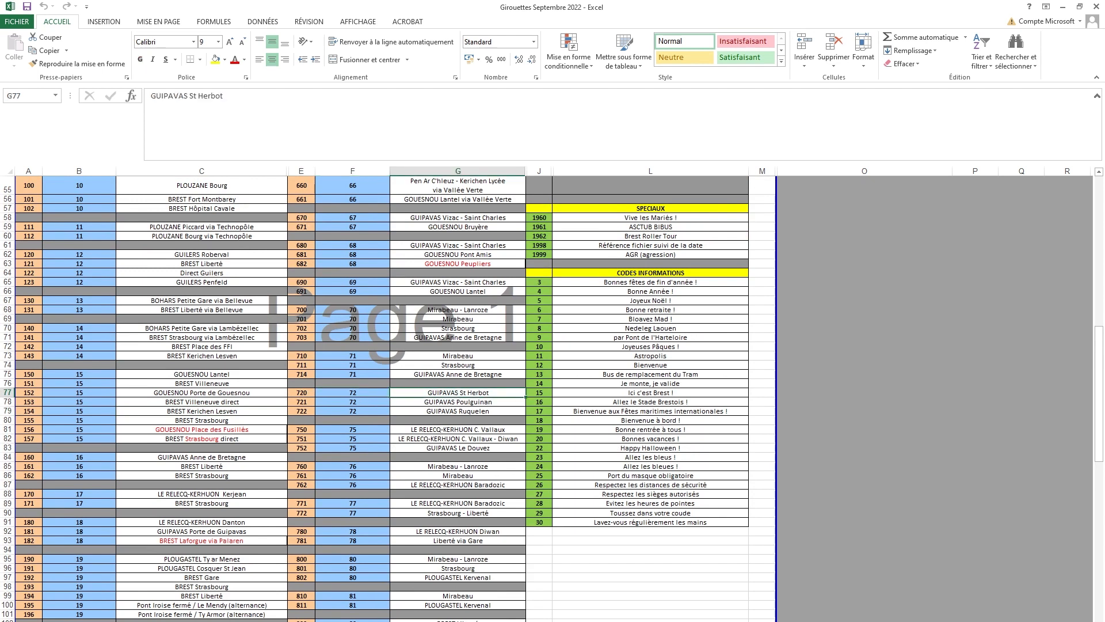
# Step: Switch to Mobi Info Edit and select program 720 in bus 136's destination programs
pyautogui.click(438, 599)
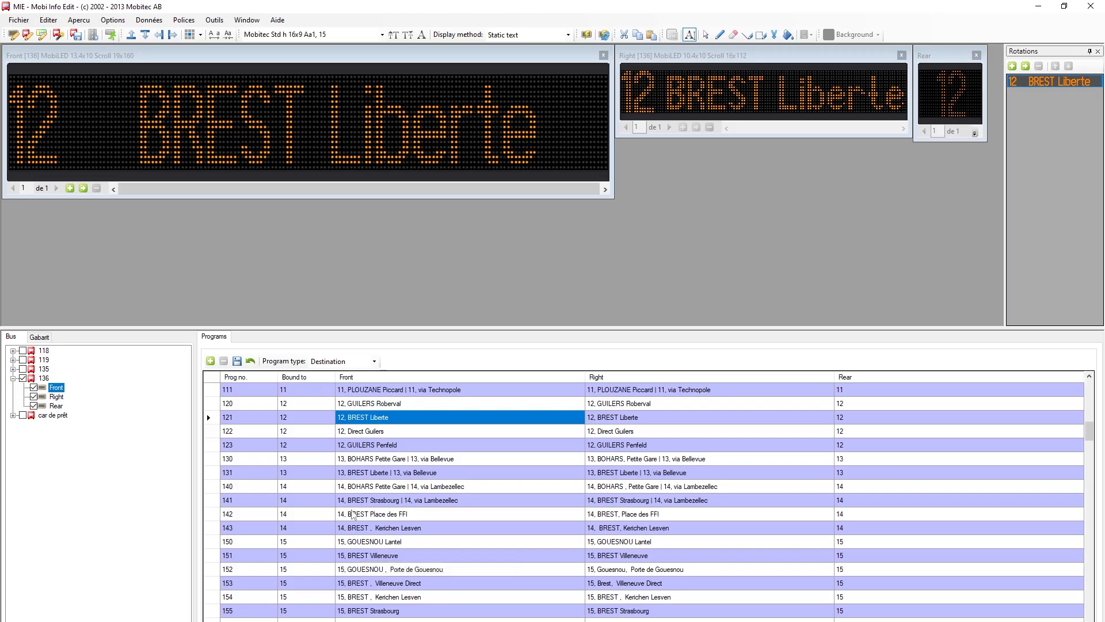
pyautogui.scroll(-20, 377, 547)
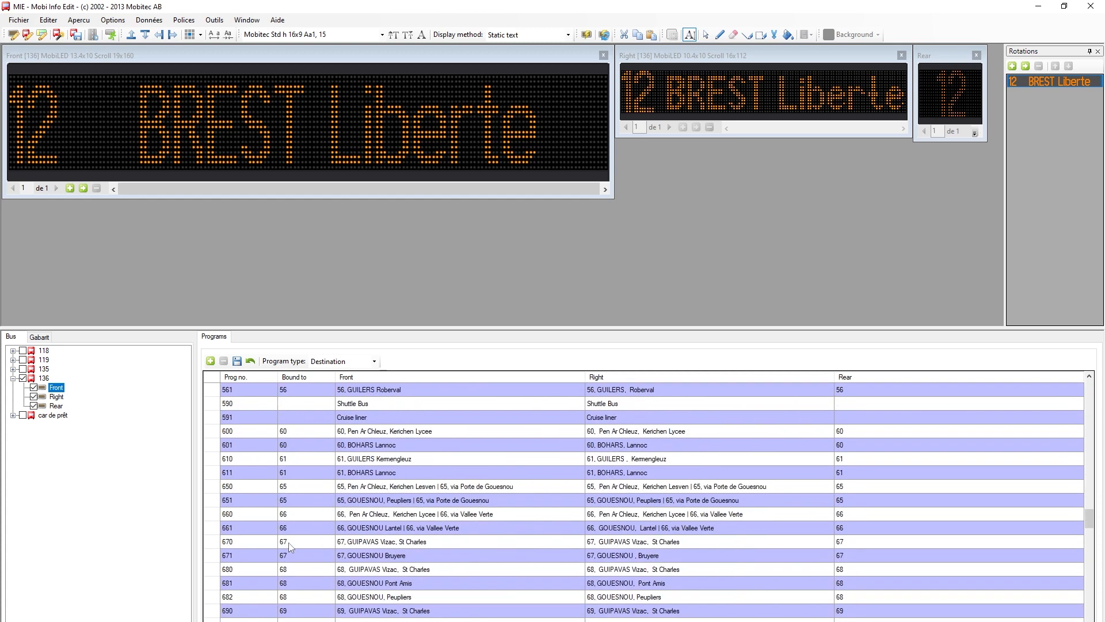
pyautogui.scroll(3, 271, 506)
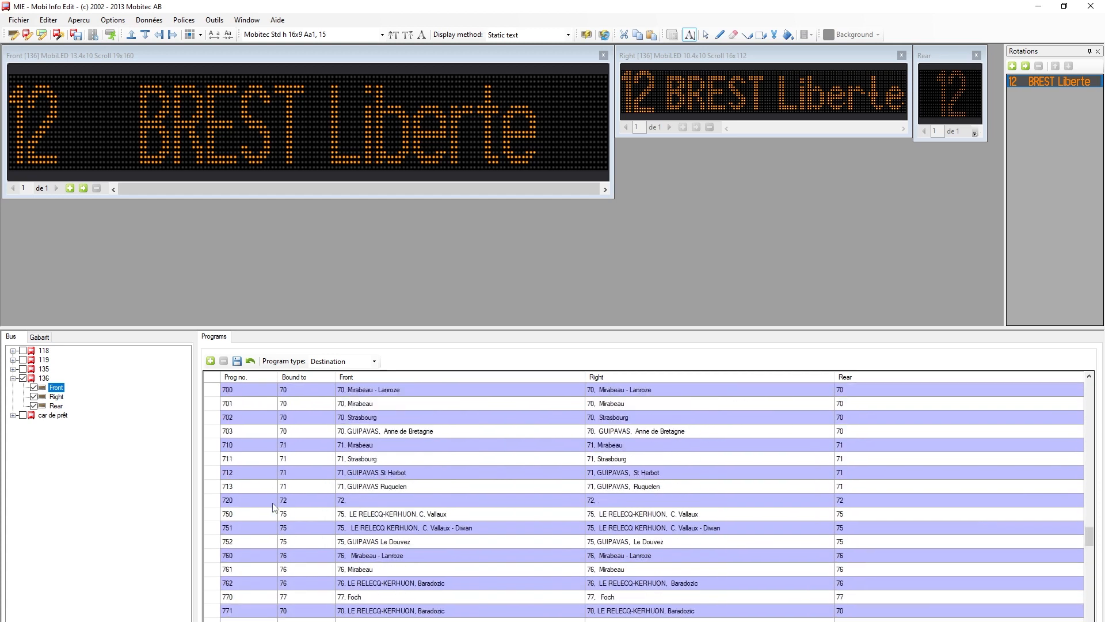
pyautogui.click(252, 542)
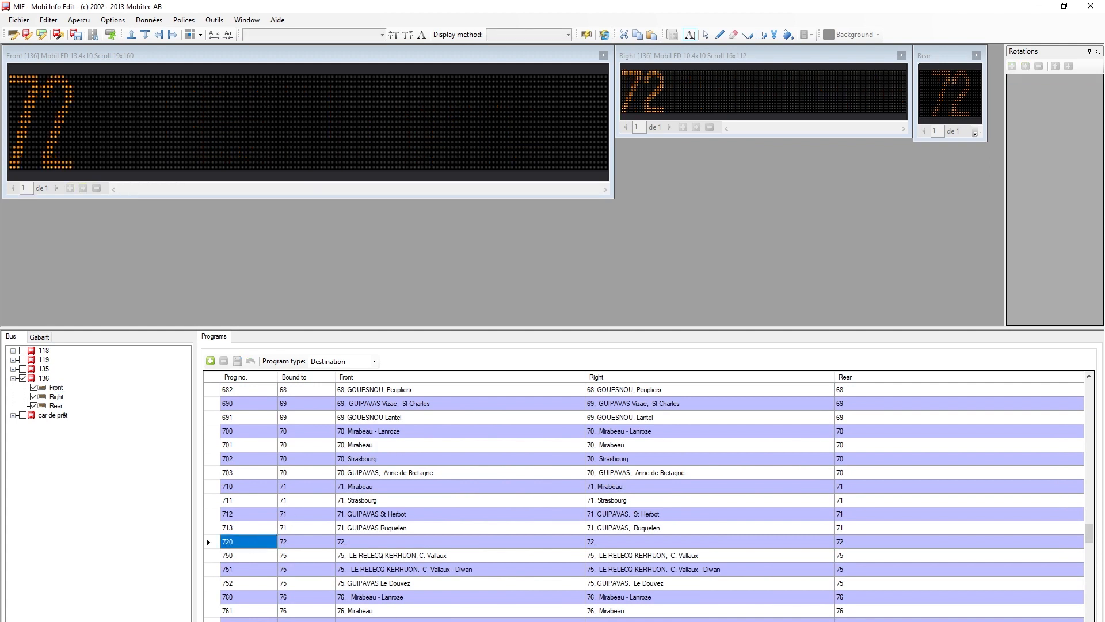
# Step: Enter GUIPAVAS St Herbot as program 720's destination on the Front sign and fit it with the LineNo Dest layout
pyautogui.hotkey('alt', 'Tab')
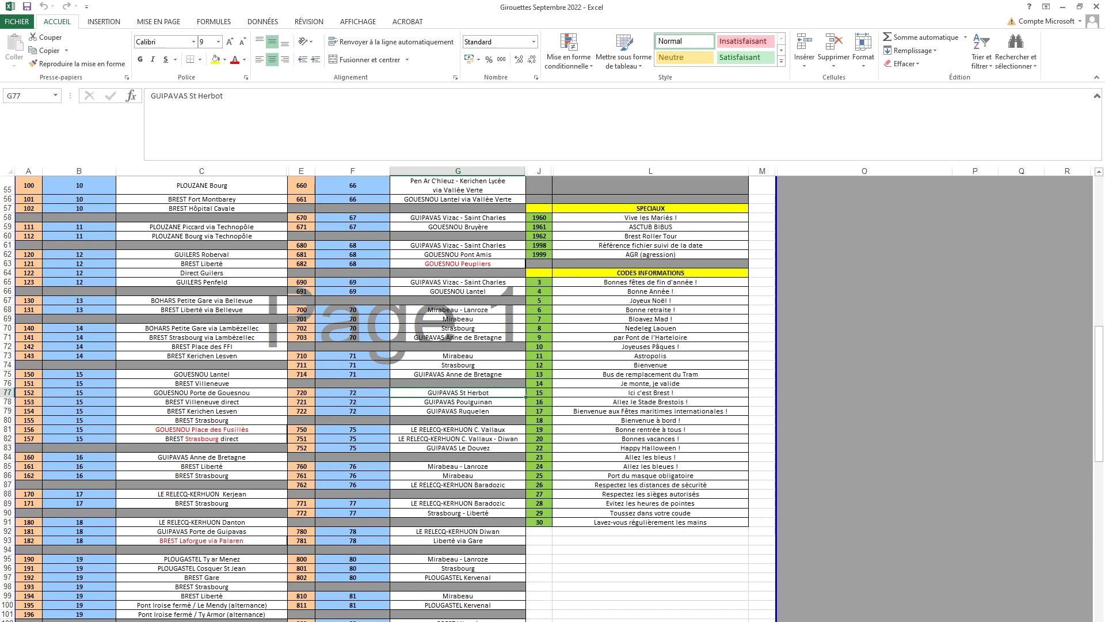
pyautogui.hotkey('alt', 'Tab')
pyautogui.click(260, 110)
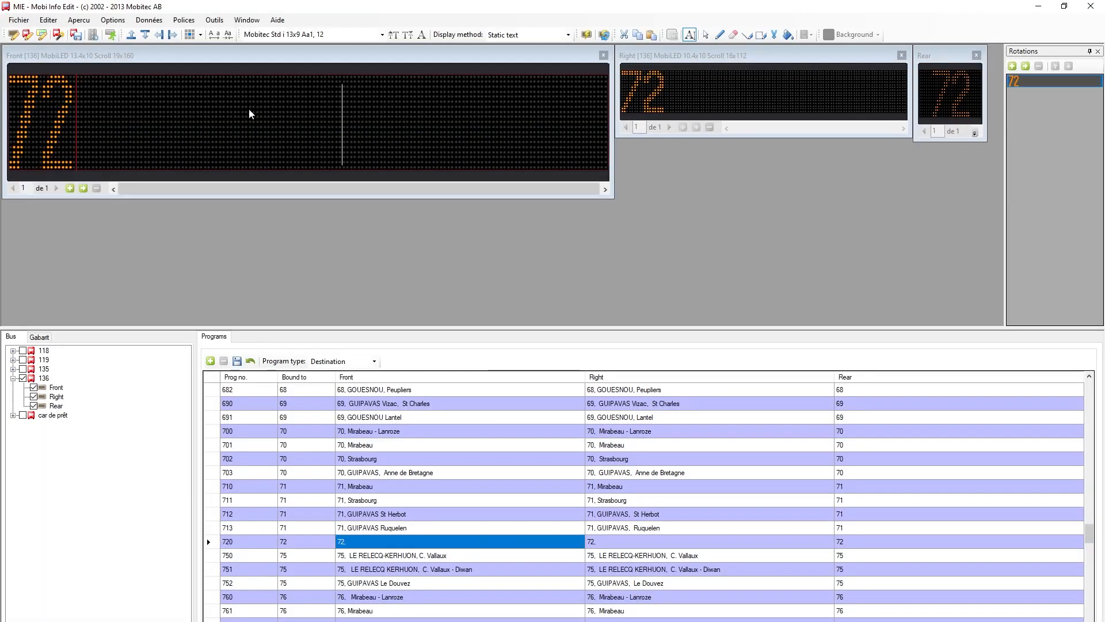
pyautogui.write('GUI')
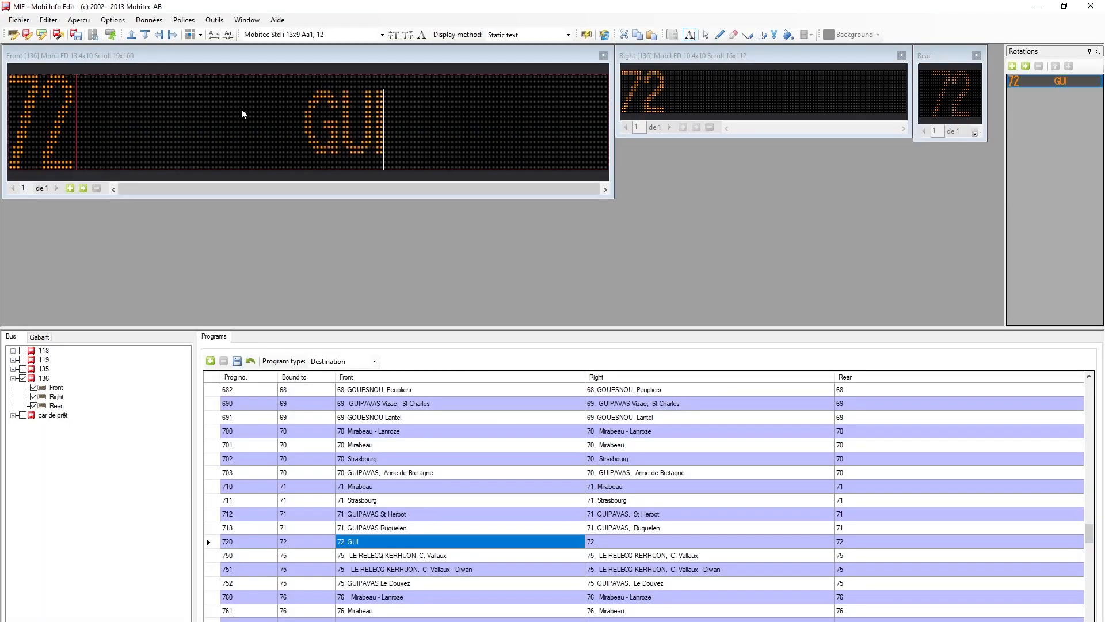
pyautogui.write('PAVAS St')
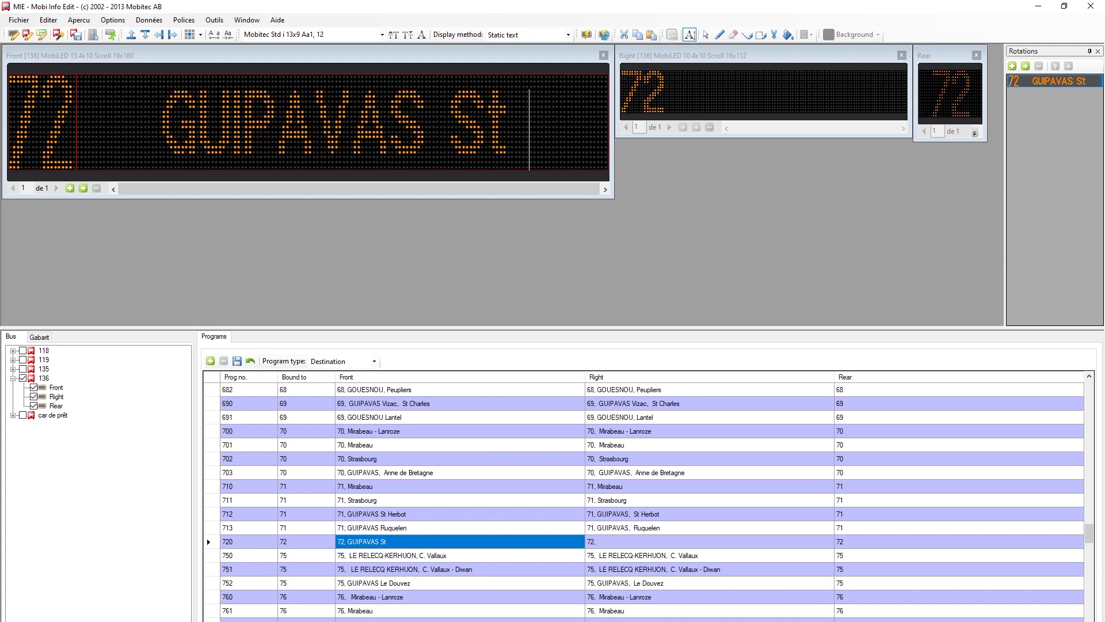
pyautogui.write(' Herbot')
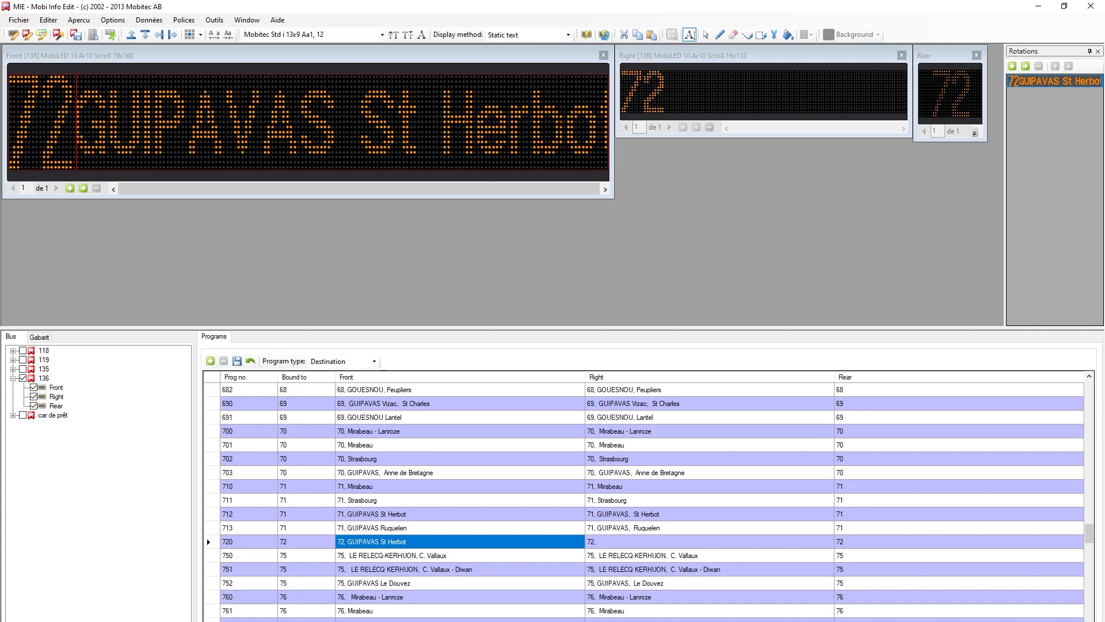
pyautogui.click(40, 336)
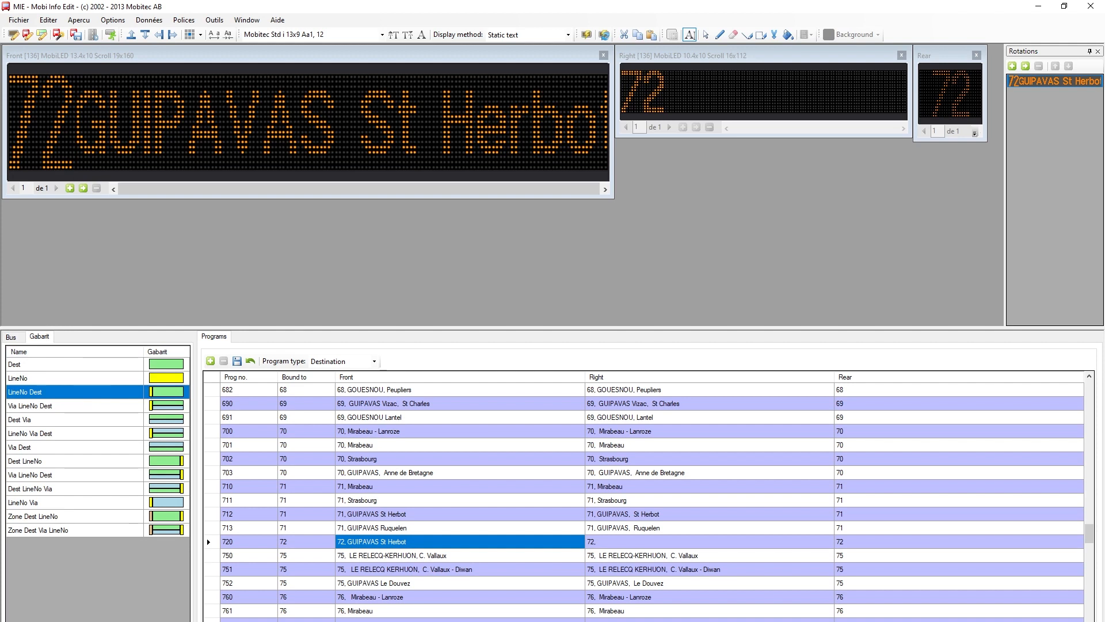
pyautogui.doubleClick(171, 396)
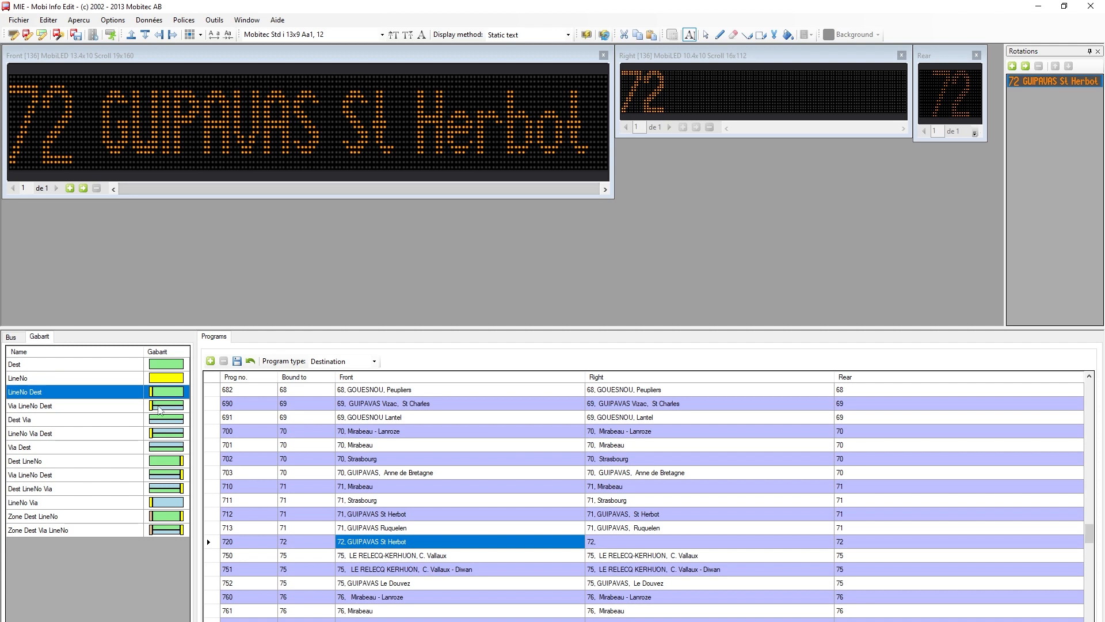
# Step: Apply the two-line Via LineNo Dest layout to the Front sign and remove St Herbot from the upper line
pyautogui.click(160, 410)
pyautogui.click(351, 113)
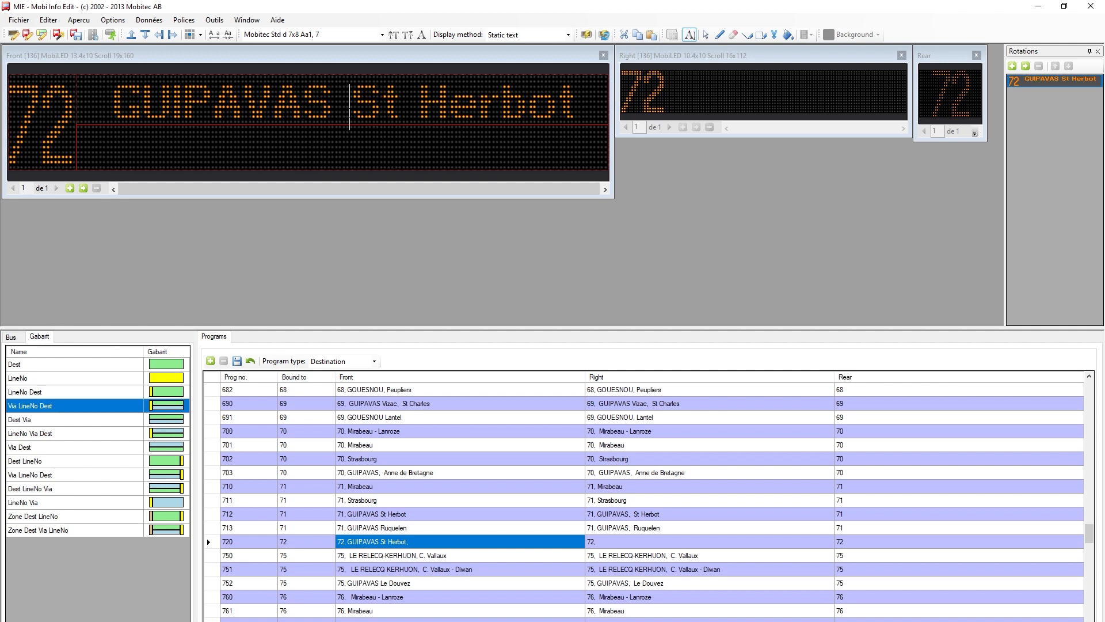
pyautogui.press('Delete')
pyautogui.press('Delete')
pyautogui.press('Delete')
pyautogui.press('Delete')
pyautogui.press('Delete')
pyautogui.press('Delete')
pyautogui.press('Delete')
pyautogui.press('Delete')
pyautogui.press('Delete')
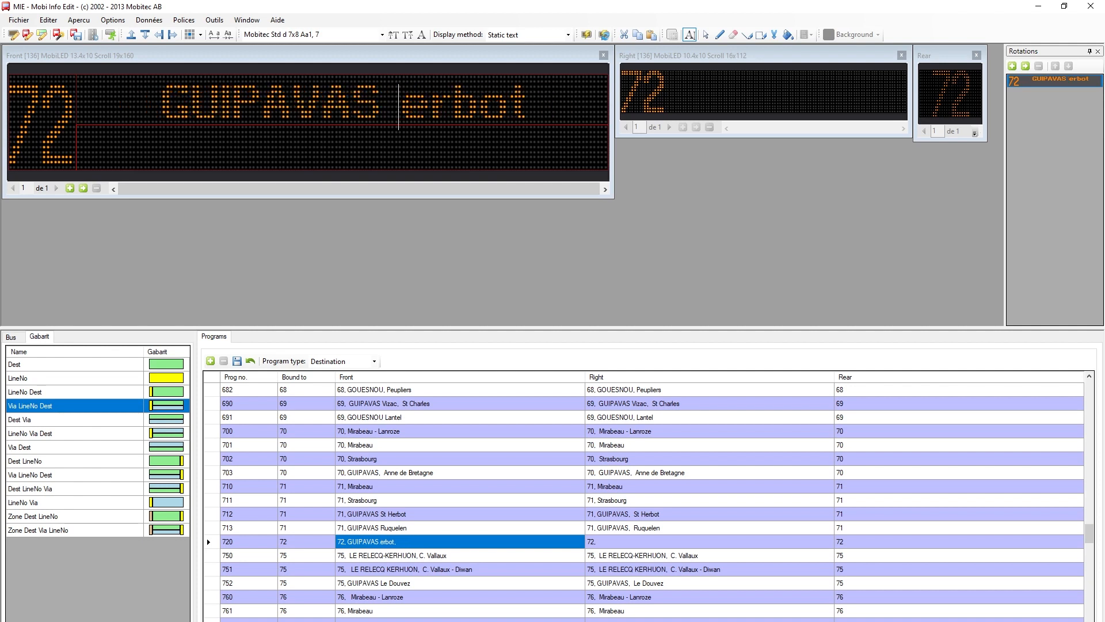
# Step: Enter St Herbot on the Front sign's lower line and enlarge both lines with the same two-line layout
pyautogui.click(340, 149)
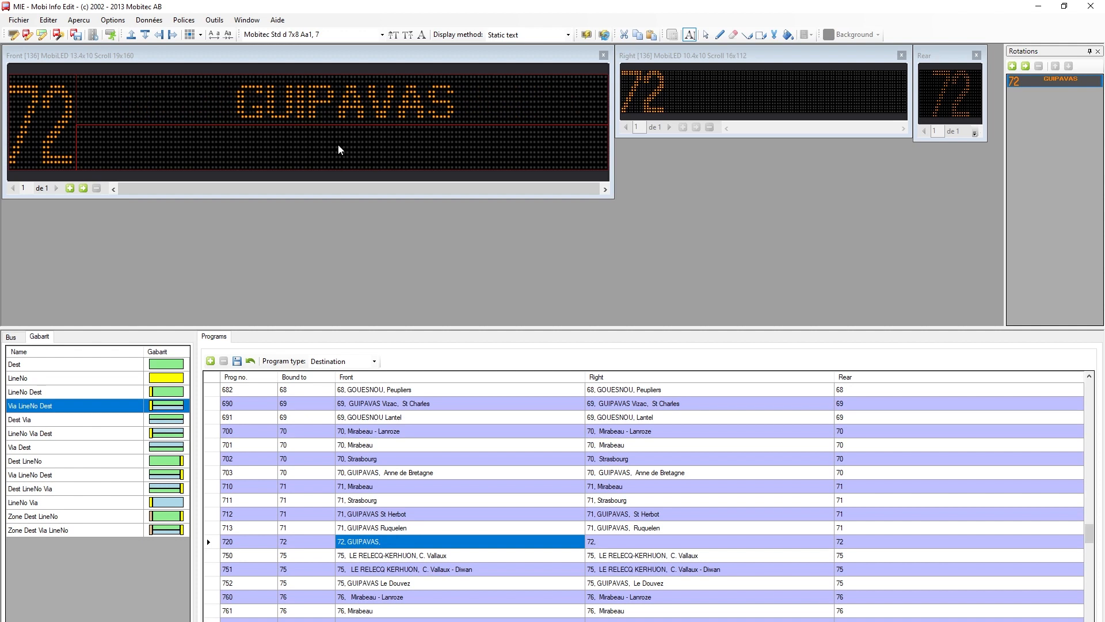
pyautogui.write('St Herbot')
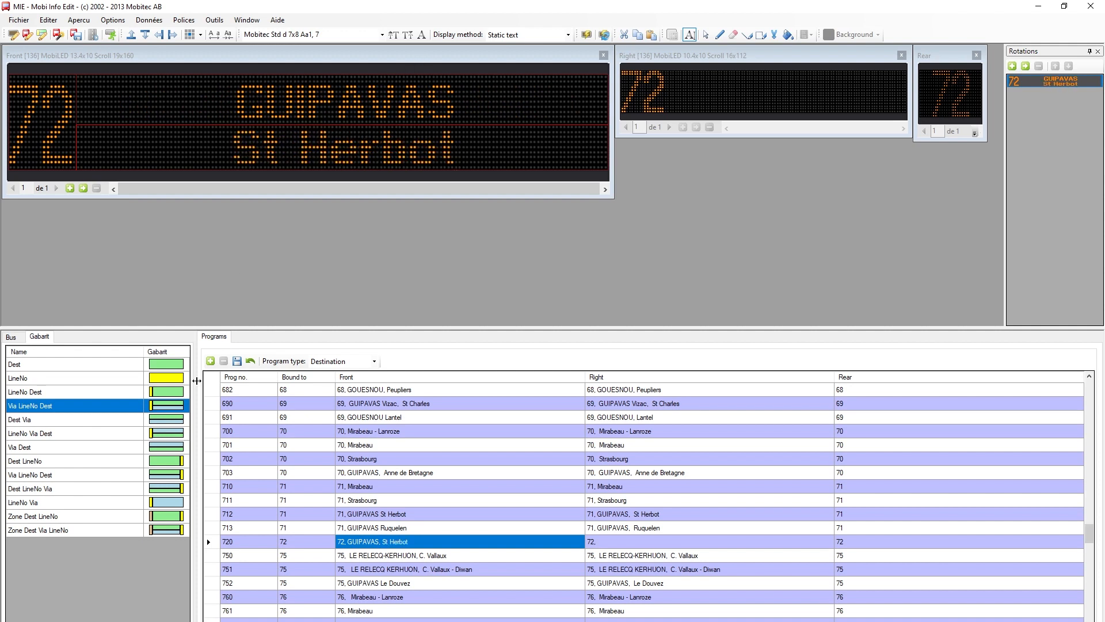
pyautogui.doubleClick(169, 408)
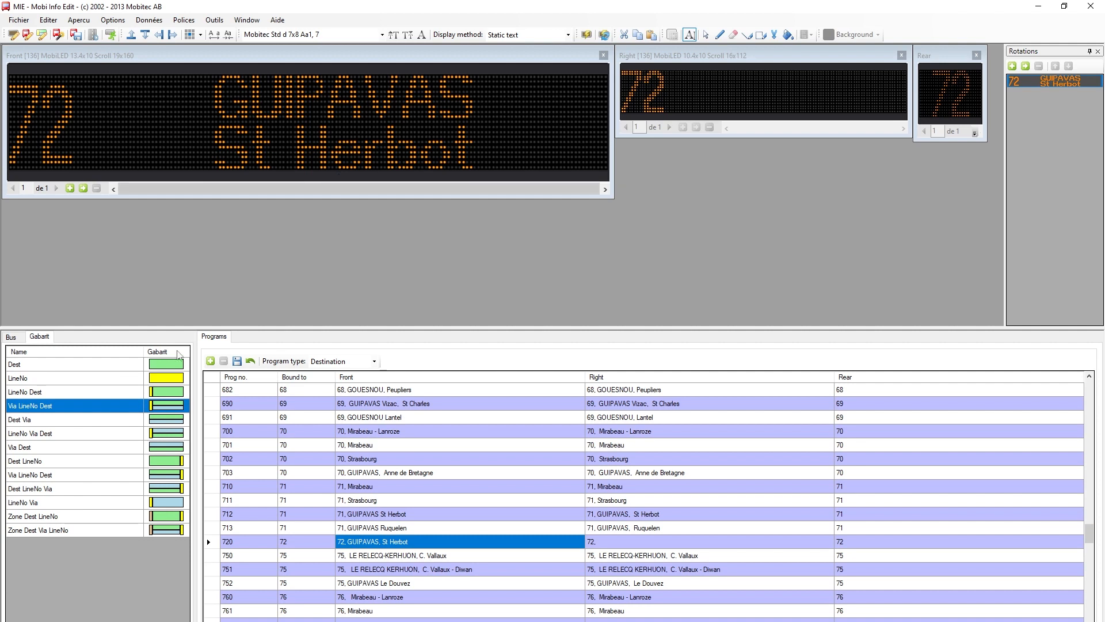
# Step: Give the Right sign the LineNo Dest Via layout and enter GUIPAVAS on its upper line and St Herbot on its lower line
pyautogui.click(782, 80)
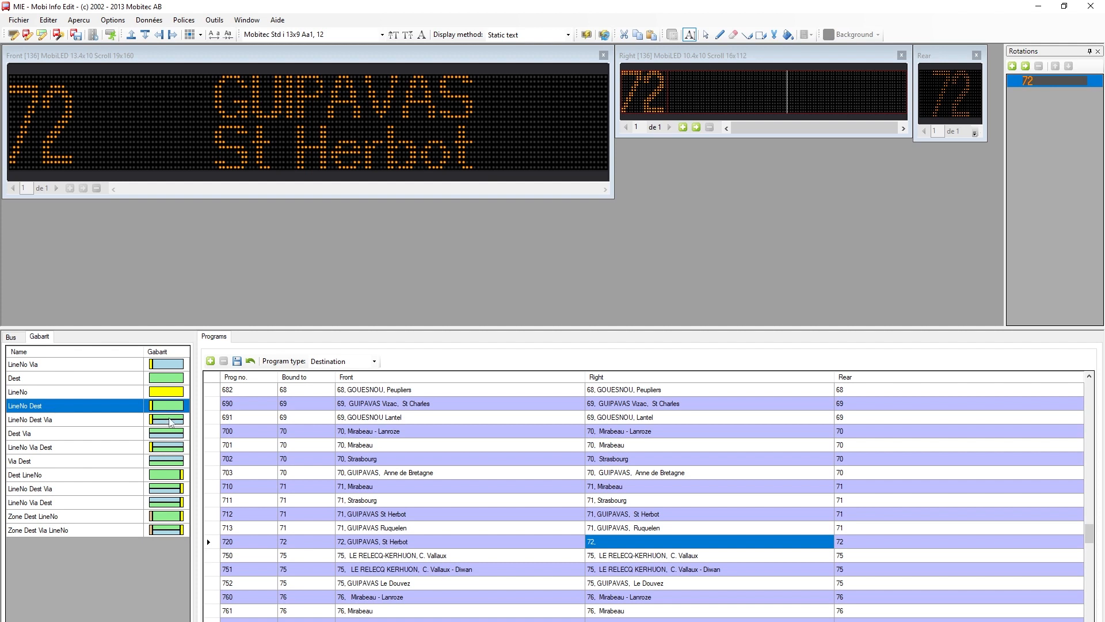
pyautogui.click(171, 424)
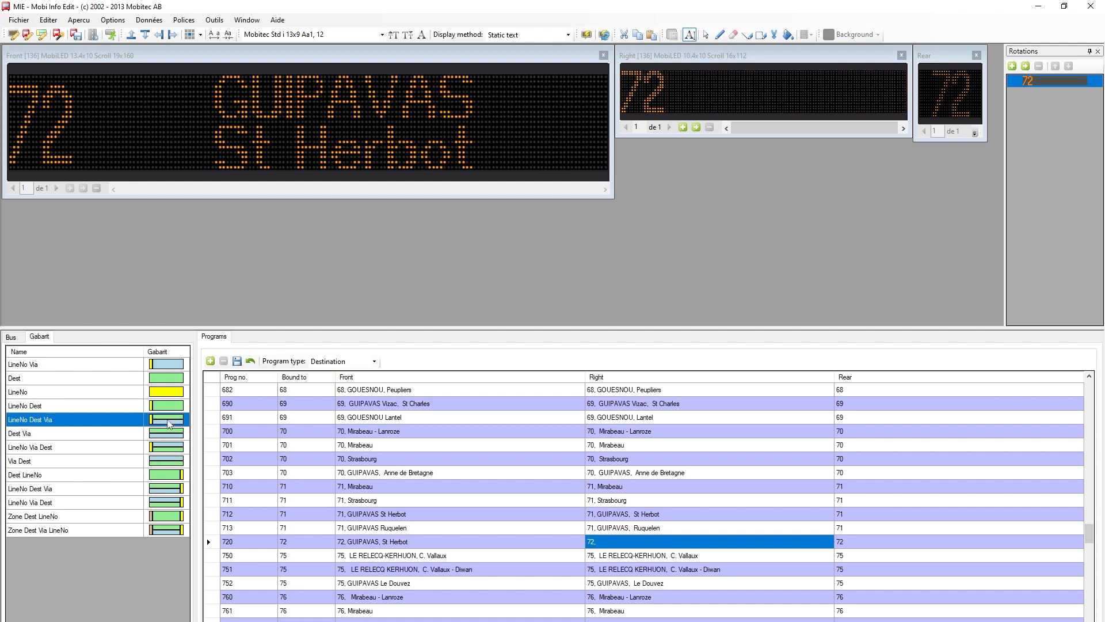
pyautogui.click(762, 91)
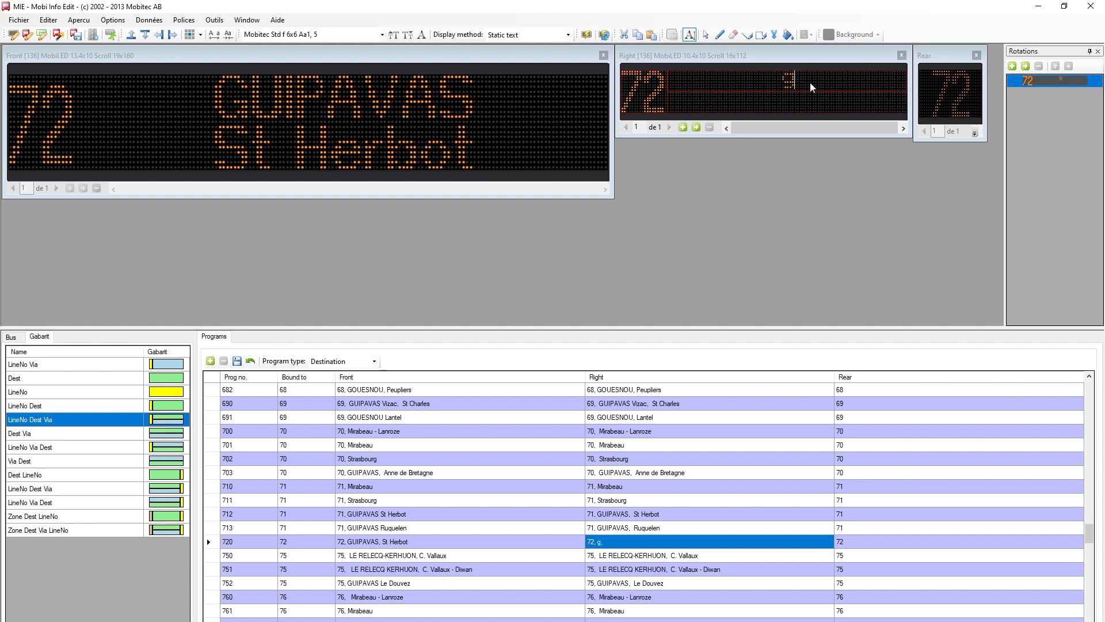
pyautogui.write('GUIPAVAS')
pyautogui.click(833, 107)
pyautogui.write('St Herbot')
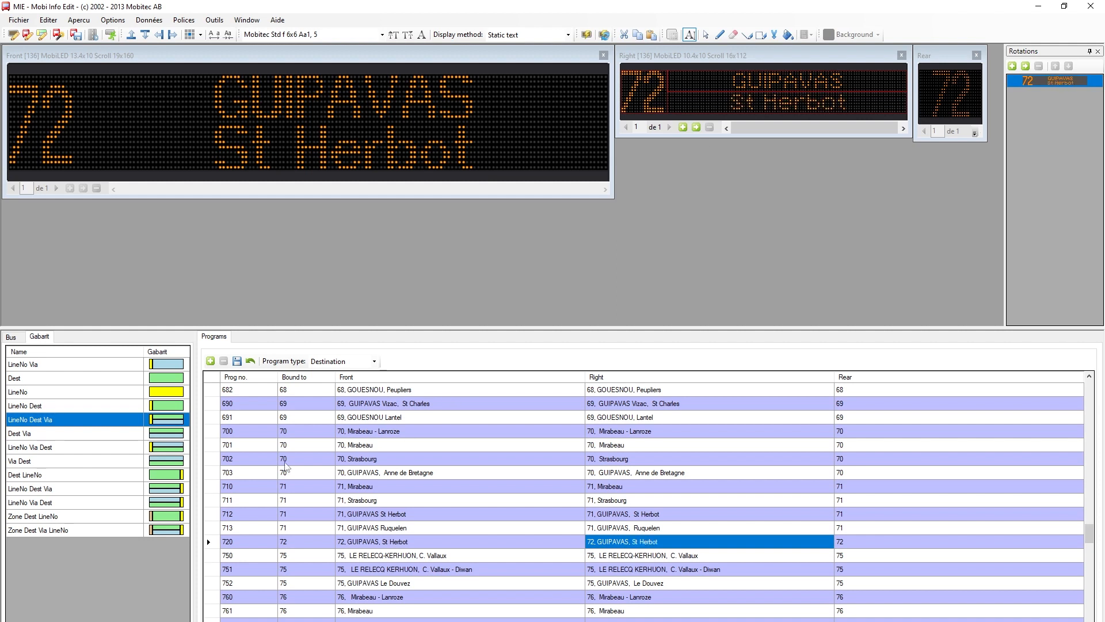
# Step: Enlarge the Right sign's text by reapplying LineNo Dest Via, check the Rear sign and save program 720
pyautogui.doubleClick(165, 425)
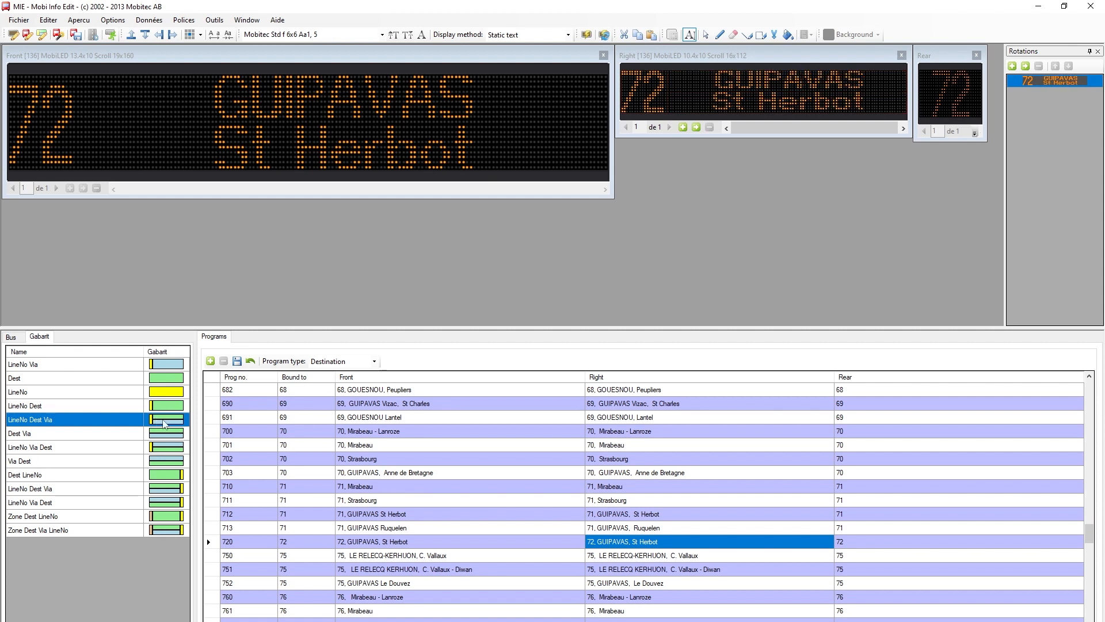
pyautogui.click(951, 75)
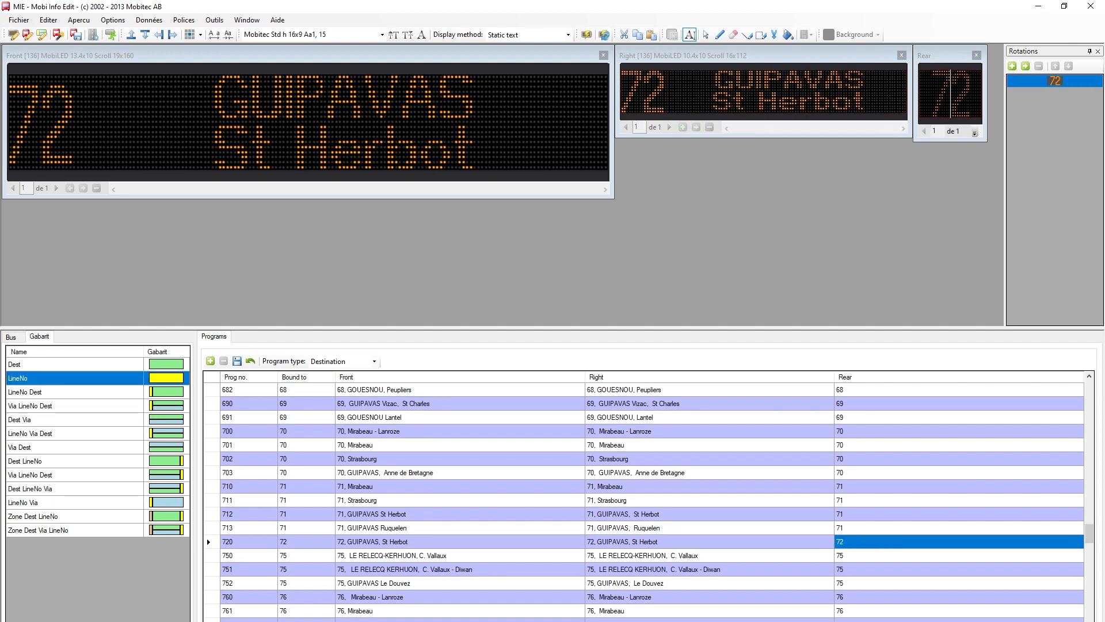
pyautogui.click(237, 361)
# Step: Switch to the Excel code sheet and look up the line 72 code that follows 720
pyautogui.hotkey('alt', 'Tab')
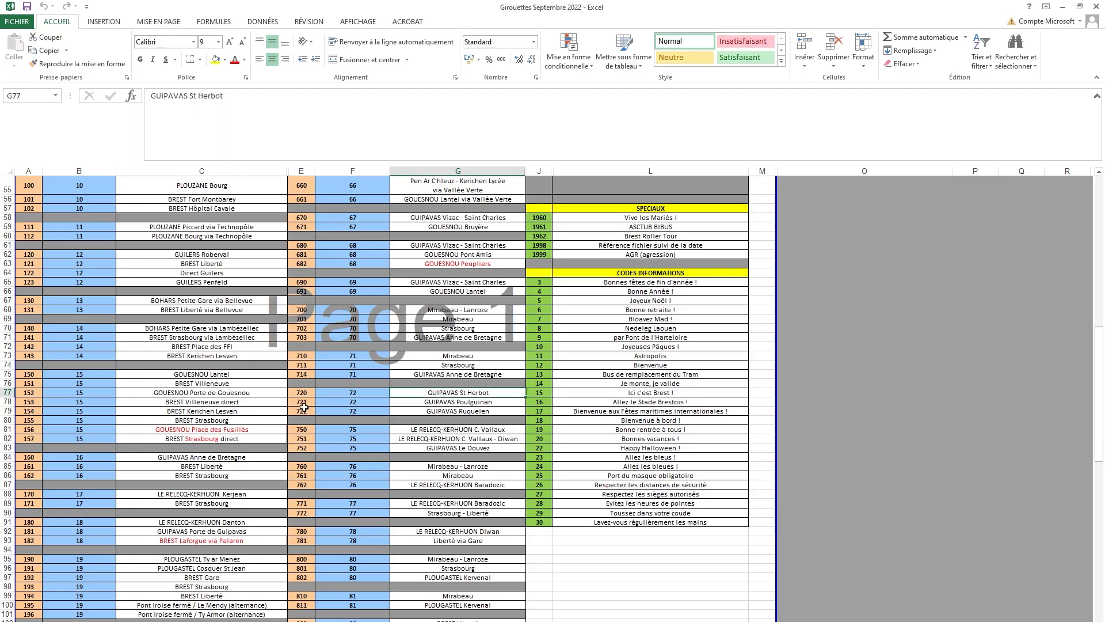
pyautogui.click(303, 407)
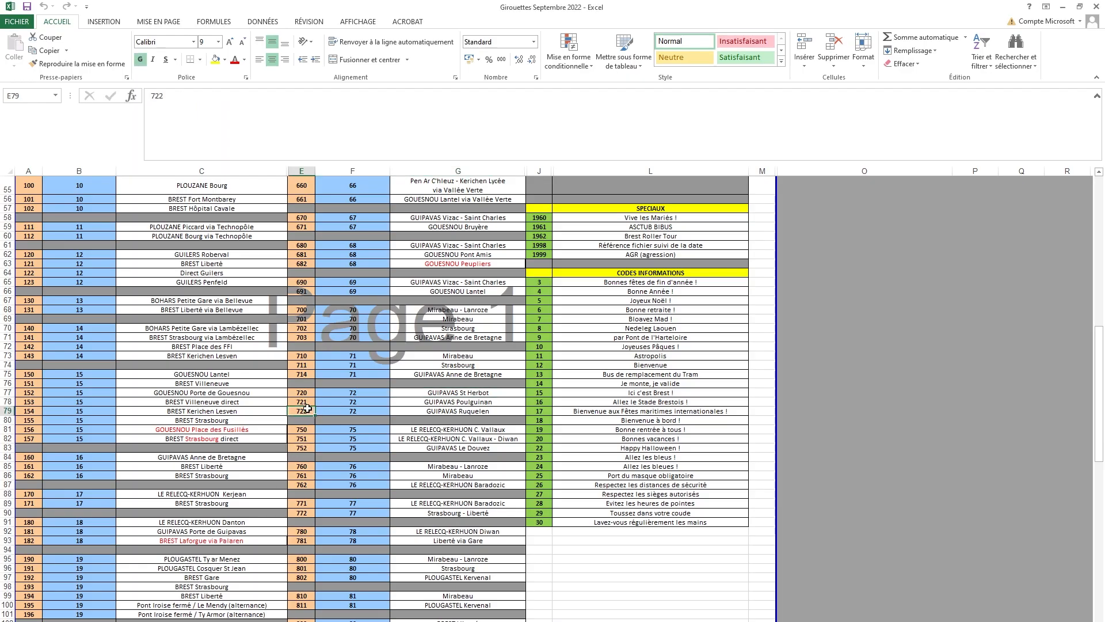
pyautogui.click(359, 402)
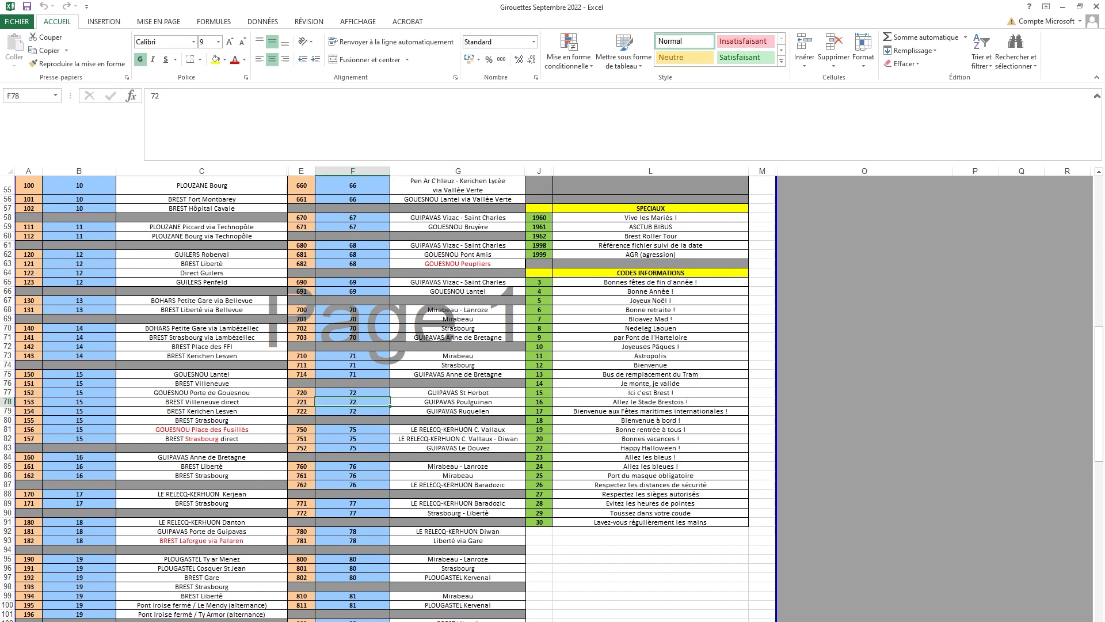
# Step: Switch back to Mobi Info Edit and create destination program 721 bounded to line 72
pyautogui.hotkey('alt', 'Tab')
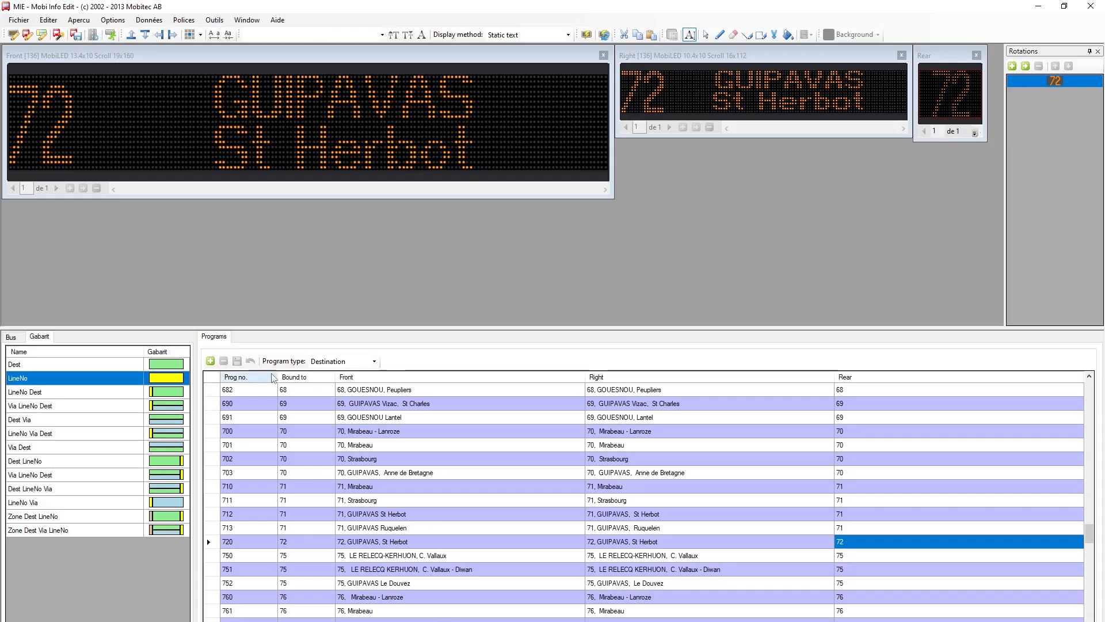
pyautogui.click(210, 361)
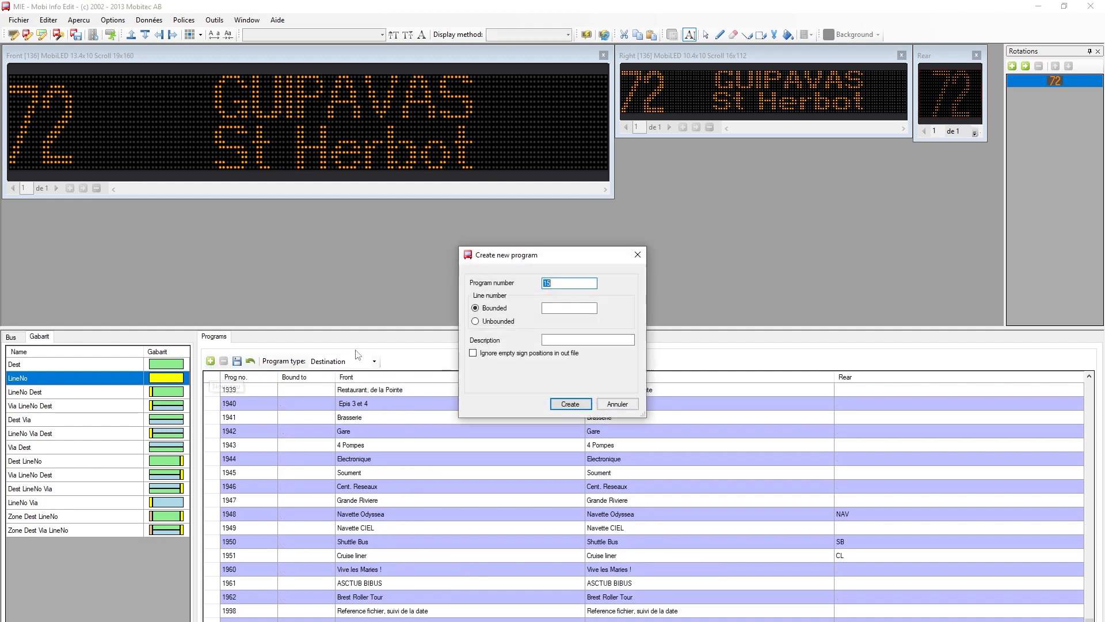
pyautogui.write('721')
pyautogui.click(559, 308)
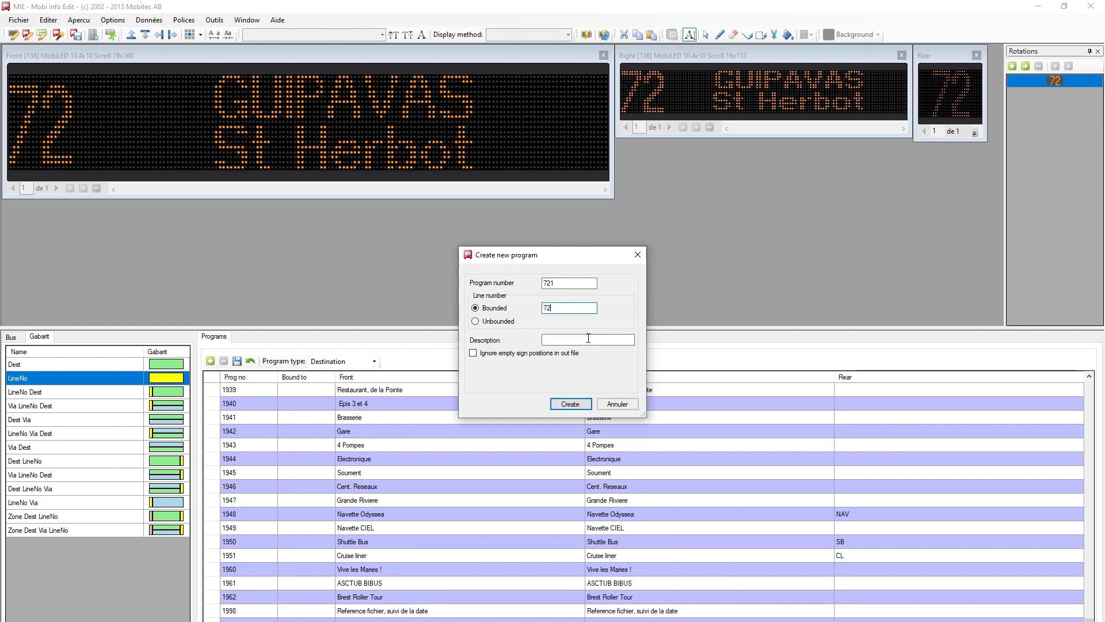
pyautogui.click(571, 405)
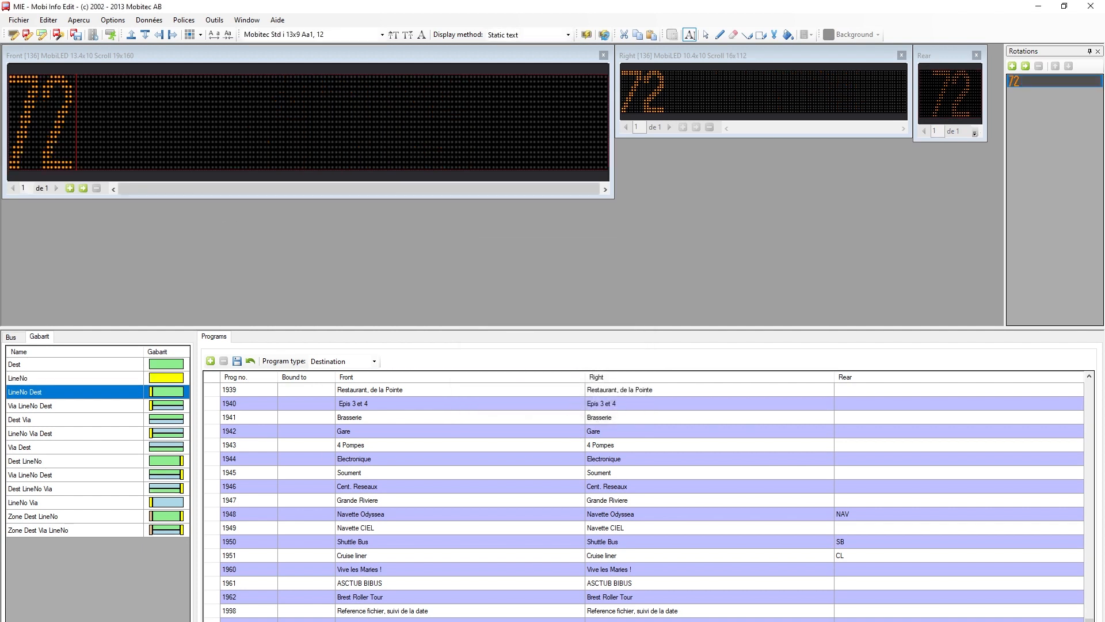
# Step: Switch to the Excel code sheet, look up the destination for line 72 code 721, and return to Mobi Info Edit
pyautogui.click(431, 618)
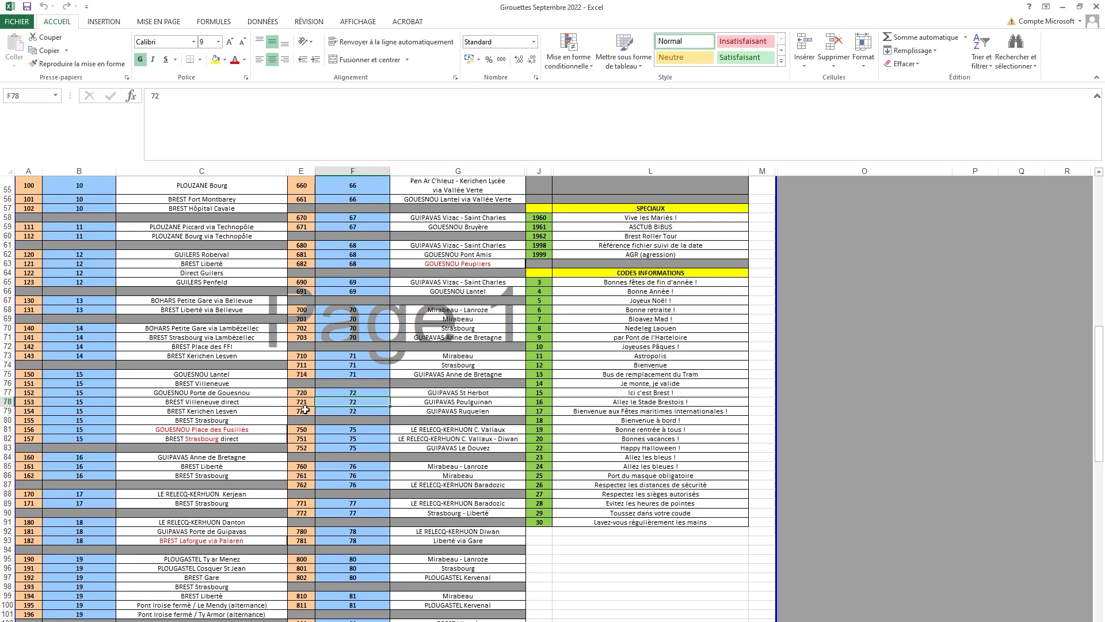
pyautogui.click(448, 402)
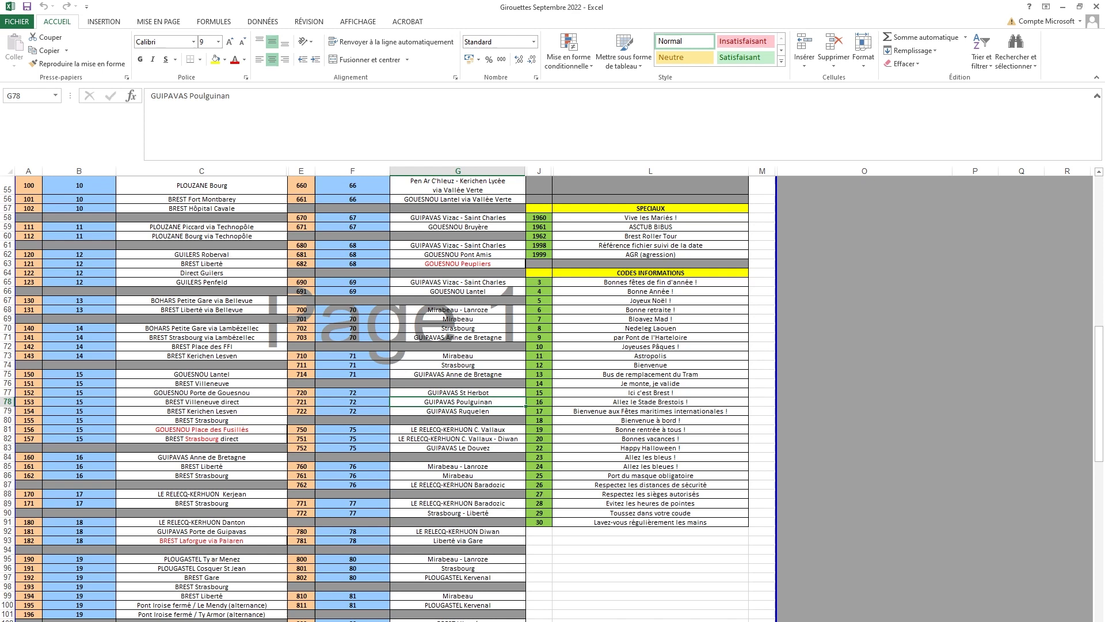
pyautogui.click(469, 621)
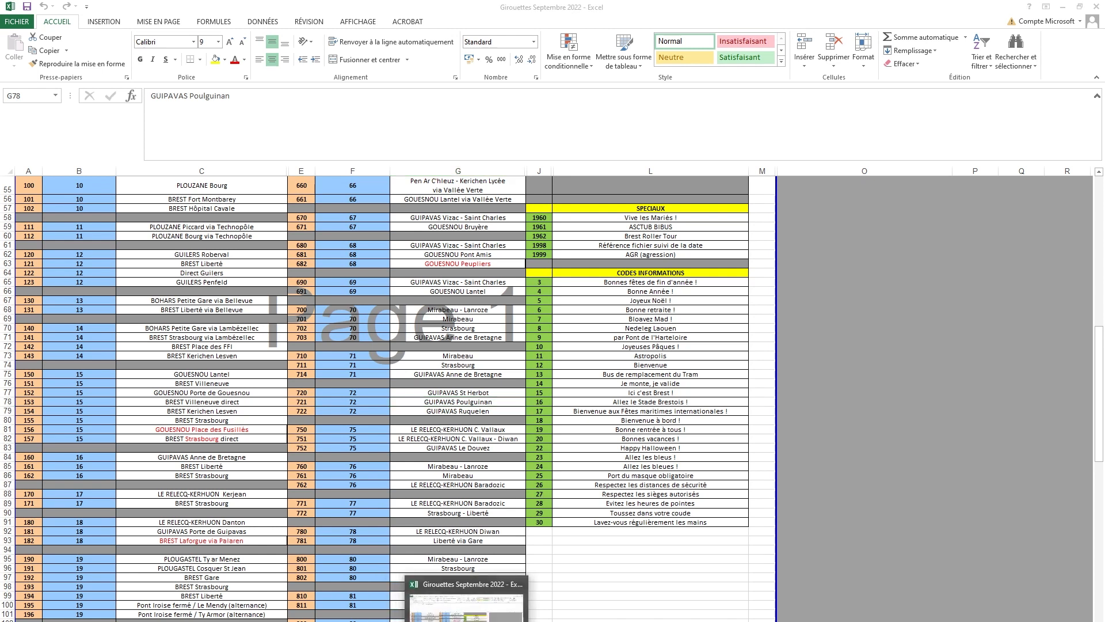
# Step: Give the Front sign the Via LineNo Dest layout, with GUIPAVAS above Poulguinan, and reapply the layout to enlarge the text
pyautogui.press('Down')
pyautogui.click(344, 99)
pyautogui.write('GUIPAVAS')
pyautogui.click(433, 138)
pyautogui.write('Poulguinan')
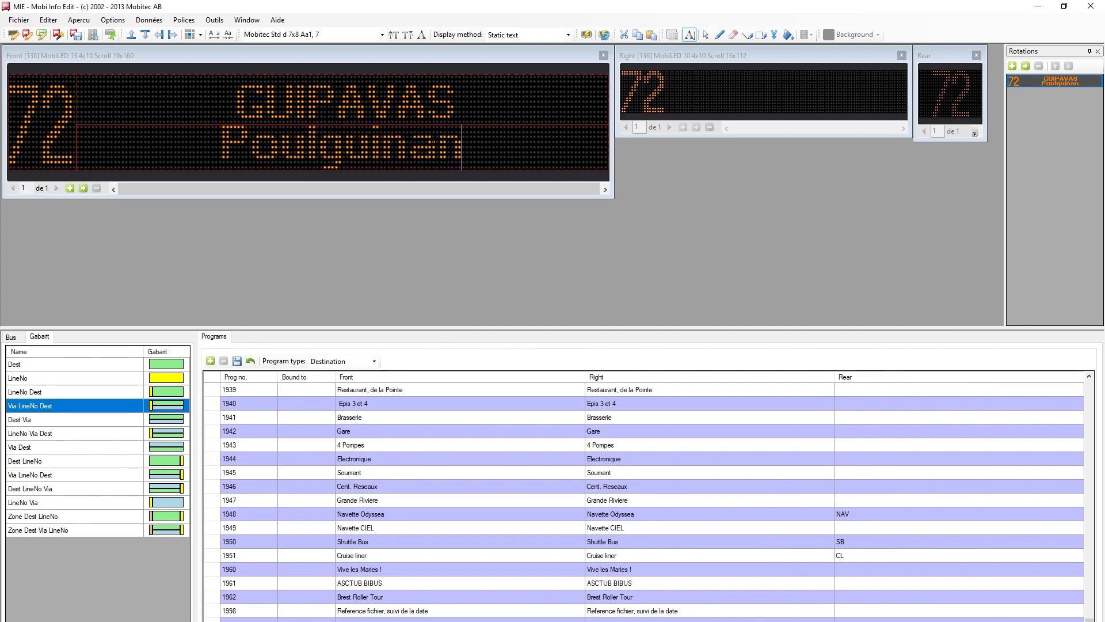
pyautogui.click(172, 403)
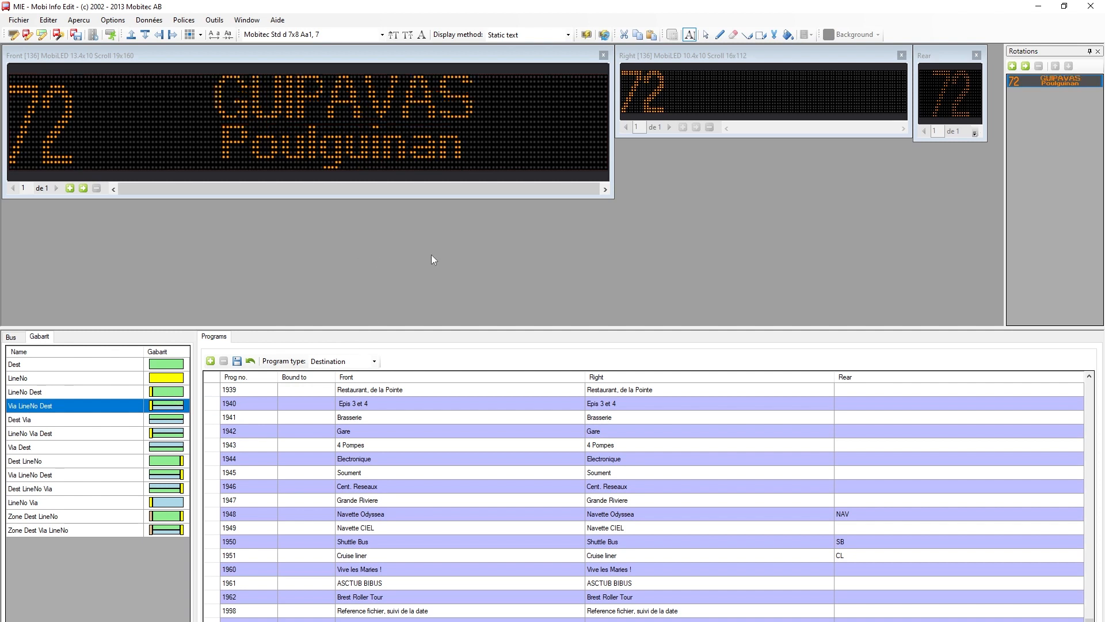
# Step: Recheck the Excel code sheet, fill the Right sign with enlarged GUIPAVAS above Poulguinan in the LineNo Dest Via layout, and save program 721
pyautogui.hotkey('alt', 'Tab')
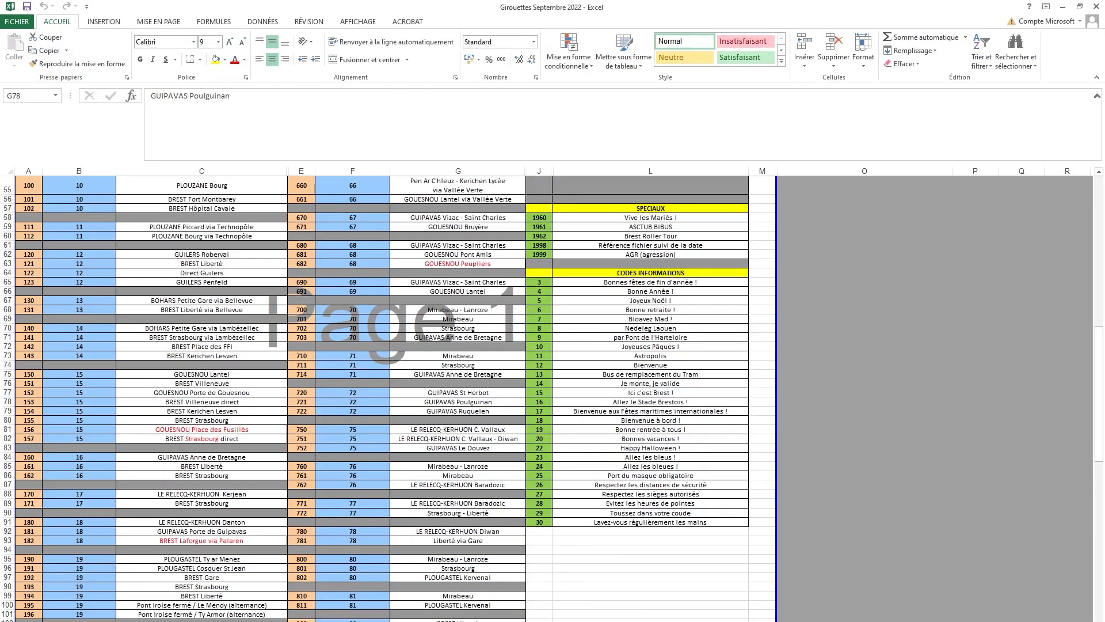
pyautogui.hotkey('alt', 'Tab')
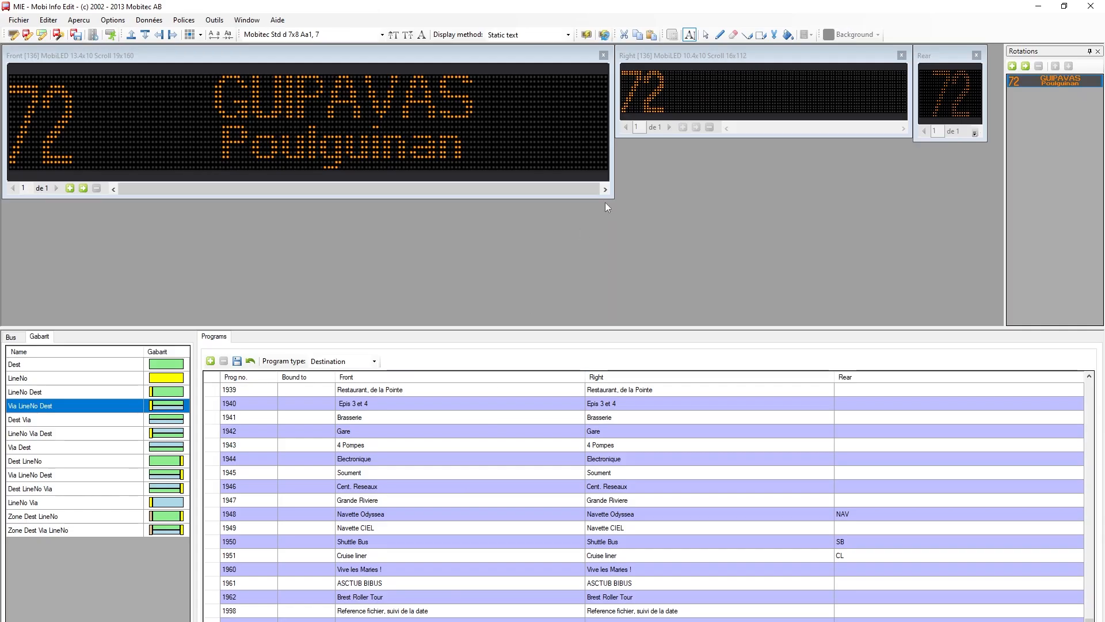
pyautogui.click(726, 101)
pyautogui.click(758, 81)
pyautogui.write('G')
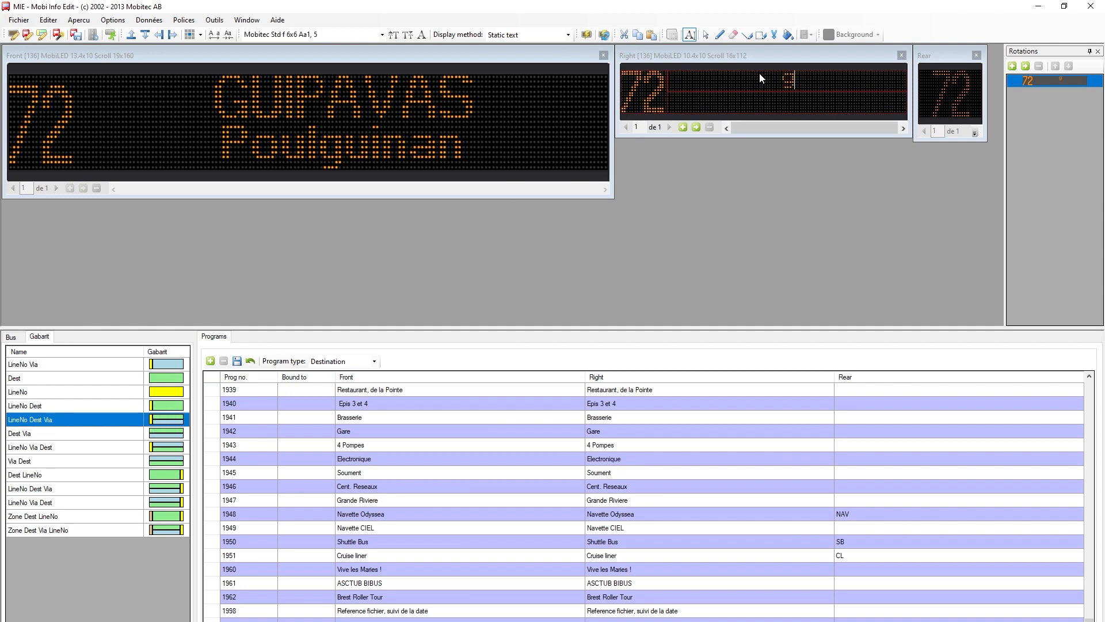
pyautogui.write('UIPAVAS')
pyautogui.click(778, 102)
pyautogui.write('Pouliguinan')
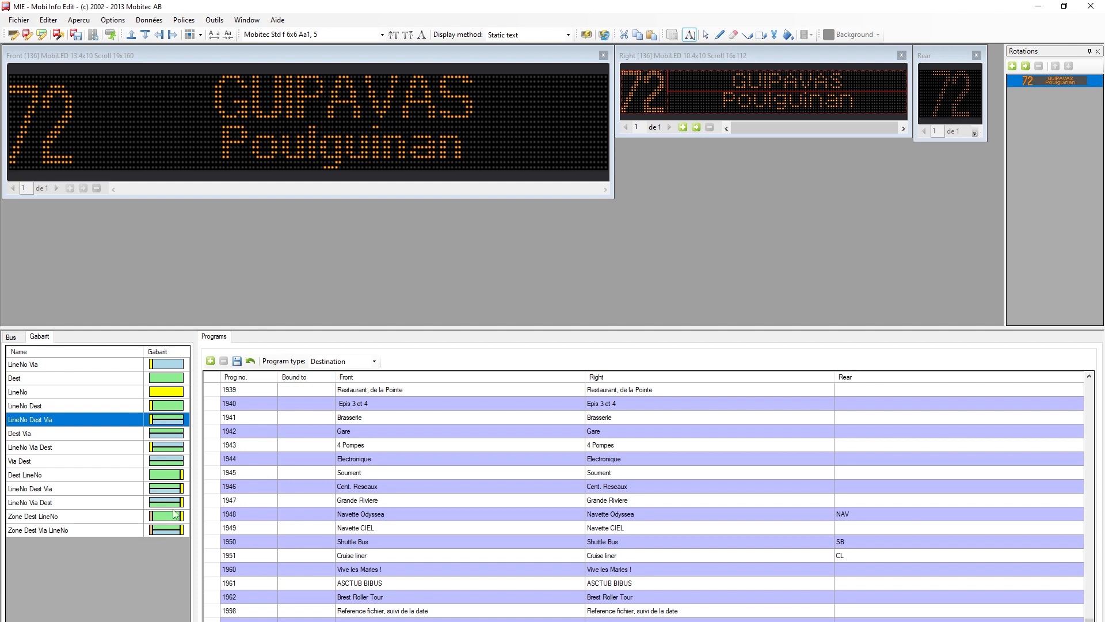
pyautogui.click(166, 423)
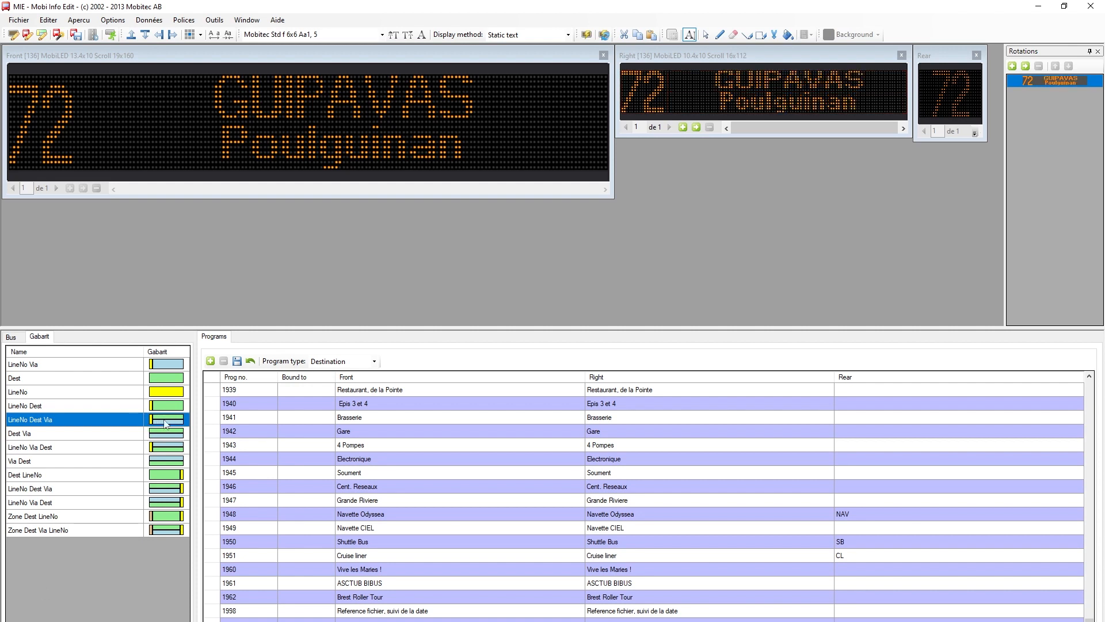
pyautogui.click(237, 361)
# Step: Switch to the Excel code sheet, look up the code and destination that follow 721, and return to Mobi Info Edit
pyautogui.hotkey('alt', 'Tab')
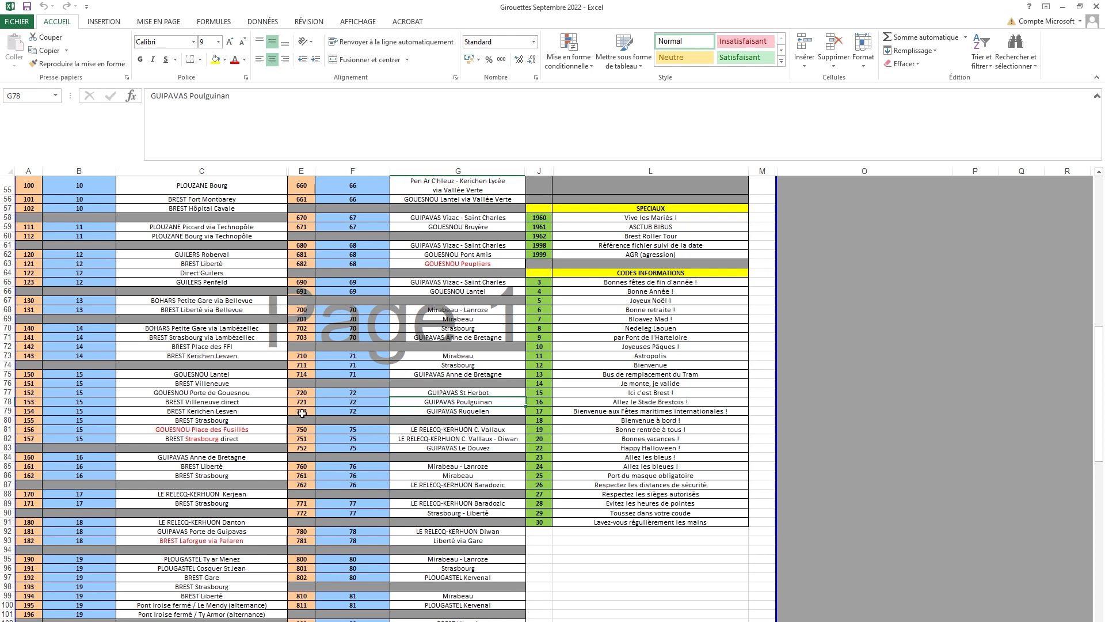
pyautogui.press('Down')
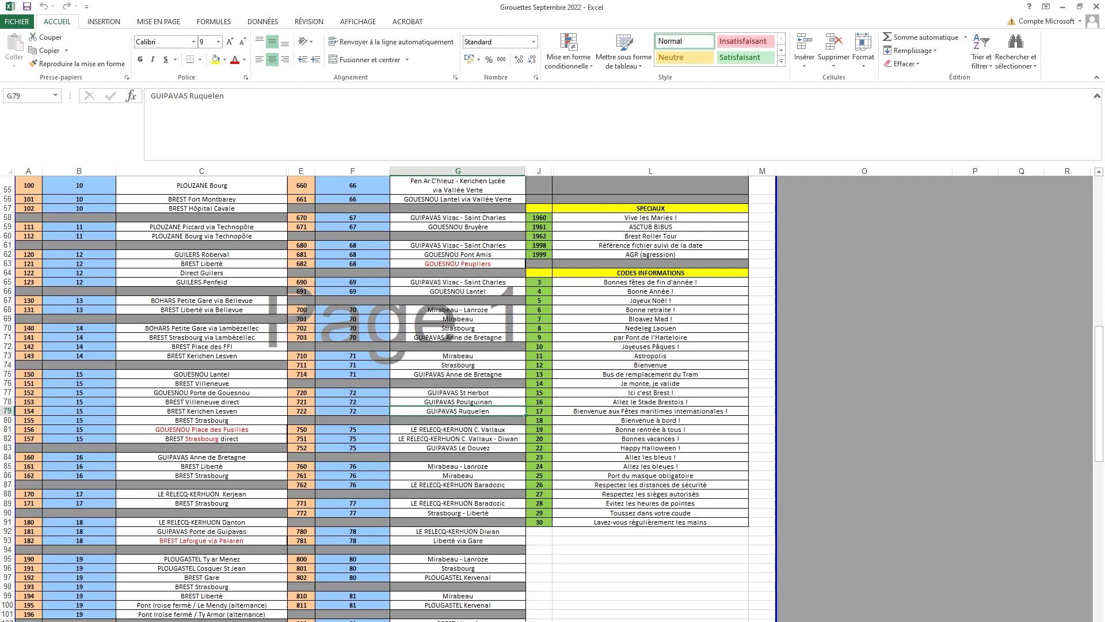
pyautogui.click(437, 587)
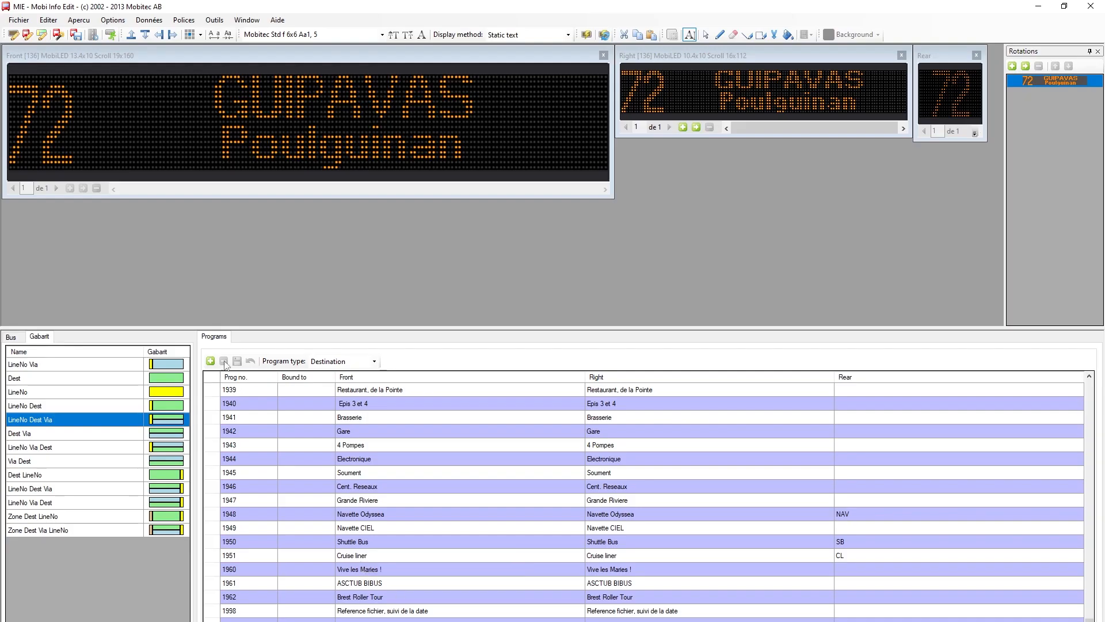
# Step: Create destination program 722 bounded to line 72
pyautogui.click(210, 361)
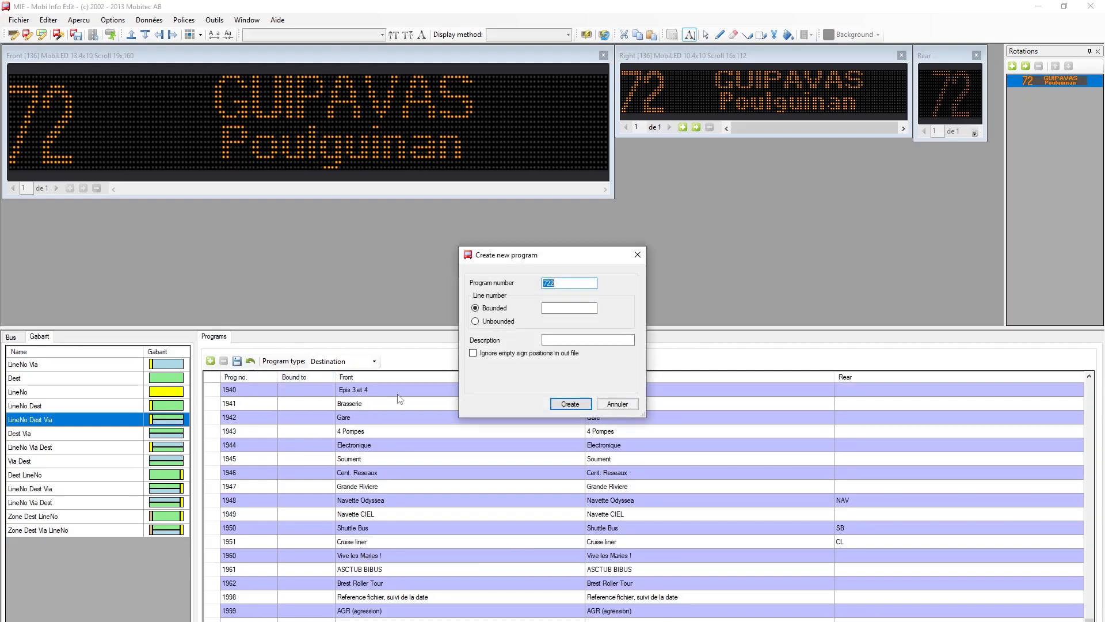
pyautogui.click(569, 310)
pyautogui.write('72')
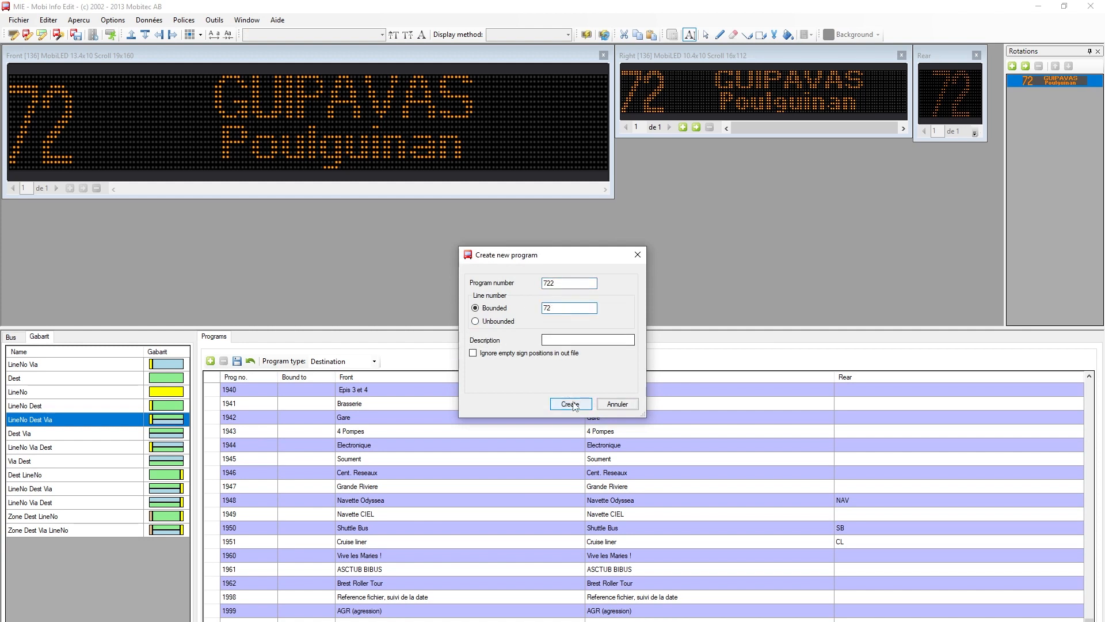
pyautogui.click(570, 404)
# Step: Recheck the Excel code sheet, then give the Front sign the Via LineNo Dest layout with GUIPAVAS above Ruquelen
pyautogui.hotkey('alt', 'Tab')
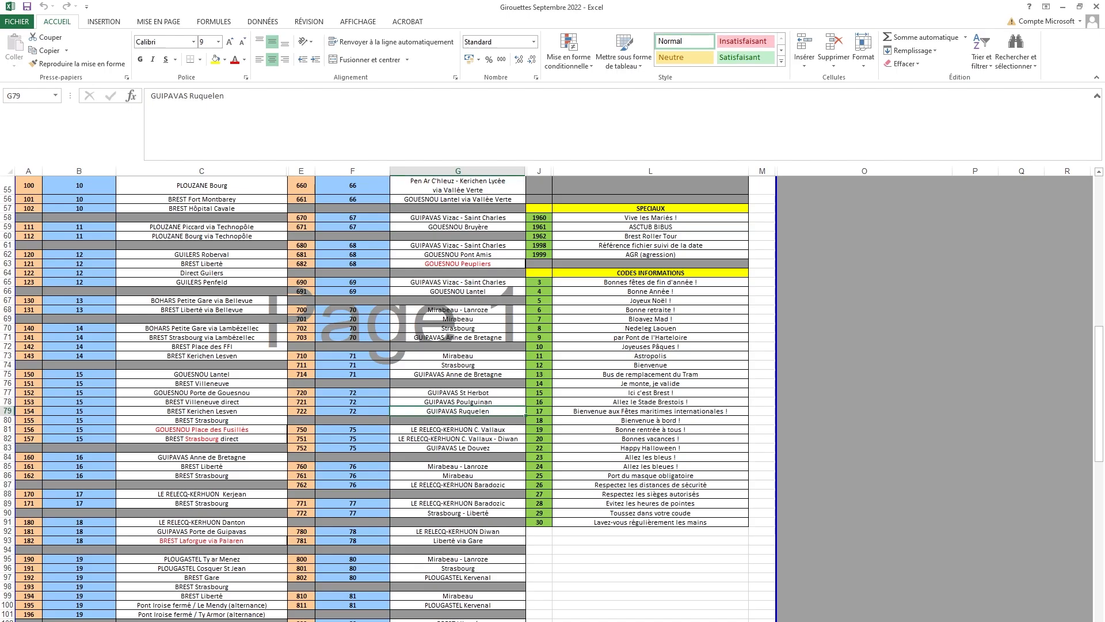
pyautogui.hotkey('alt', 'Tab')
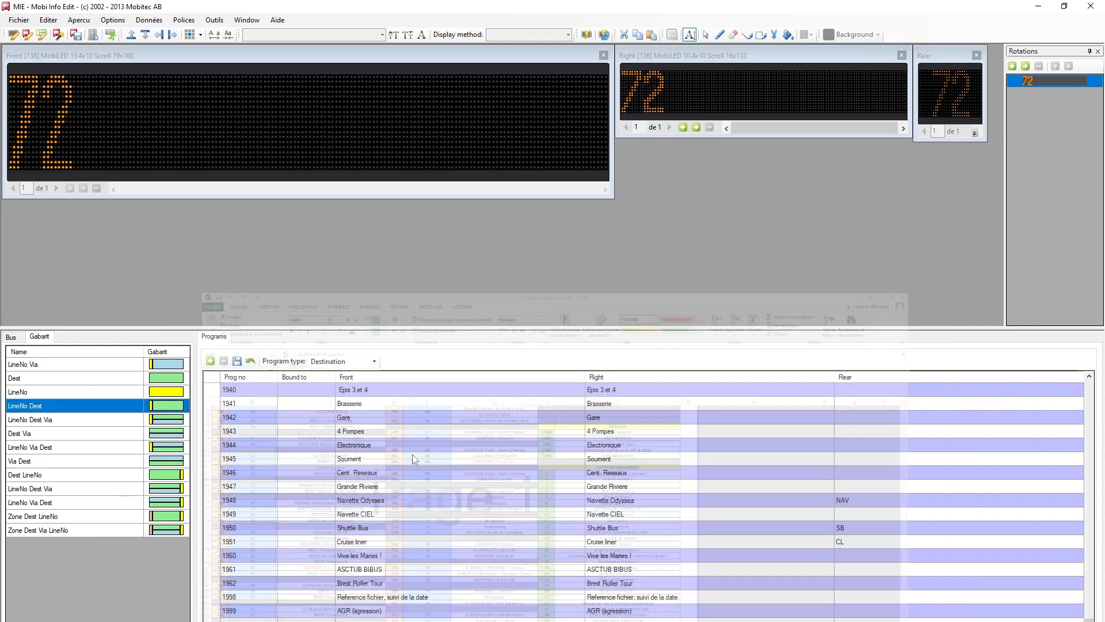
pyautogui.click(173, 397)
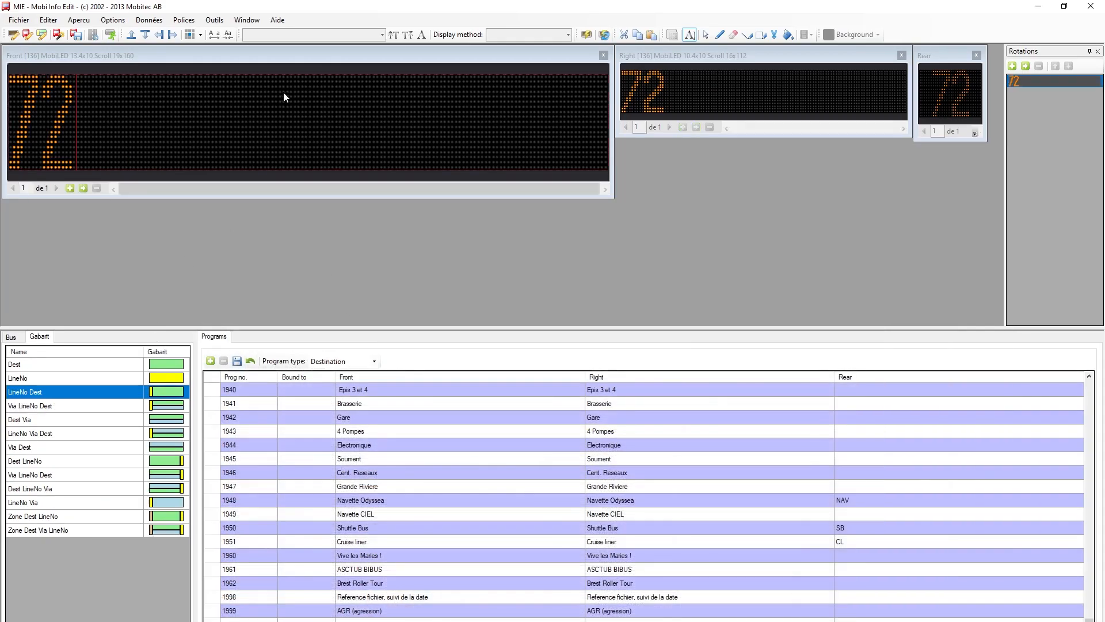
pyautogui.click(167, 406)
pyautogui.click(317, 106)
pyautogui.write('GUIPAVAS')
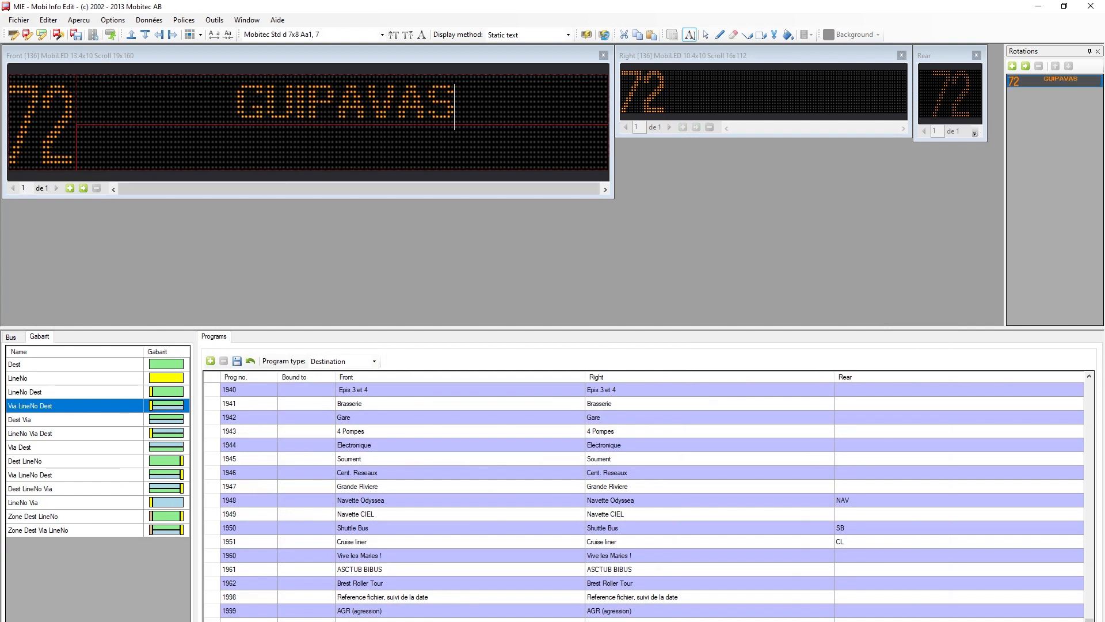
pyautogui.click(333, 147)
pyautogui.write('Ruquen')
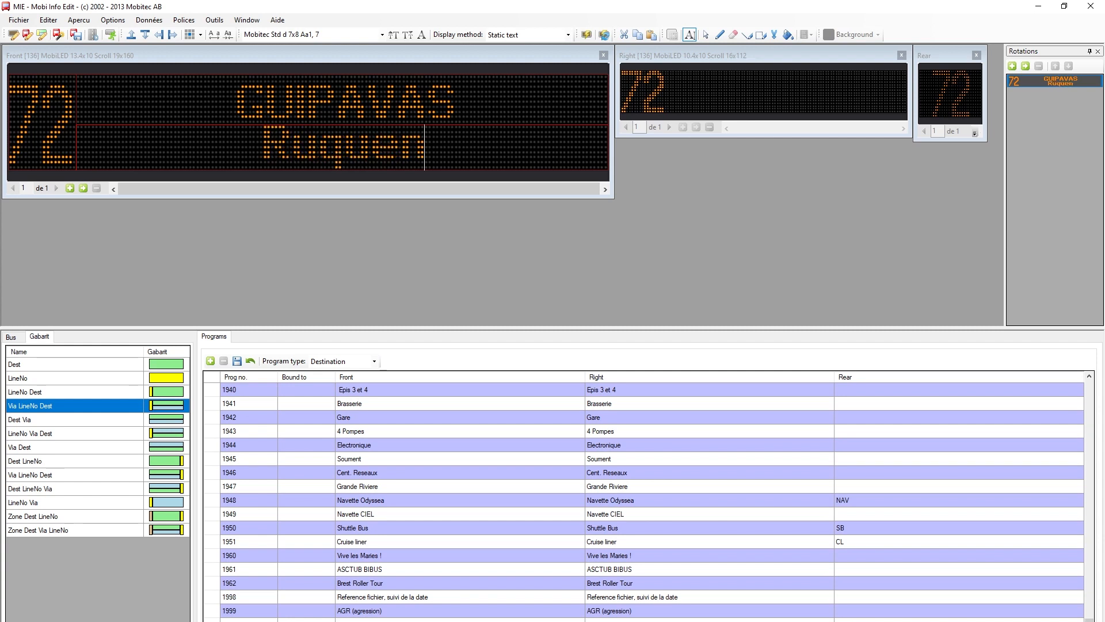
pyautogui.press('BackSpace')
pyautogui.write('len')
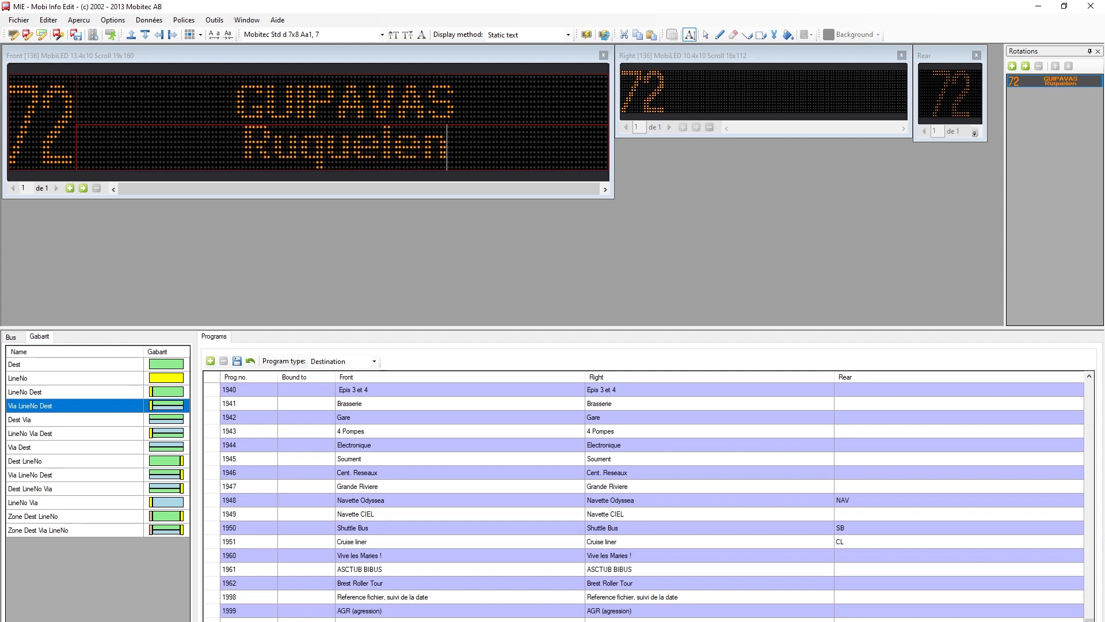
# Step: Give the Right sign the LineNo Dest Via layout and enter GUIPAVAS on its upper line and Ruquelen on its lower line
pyautogui.click(744, 97)
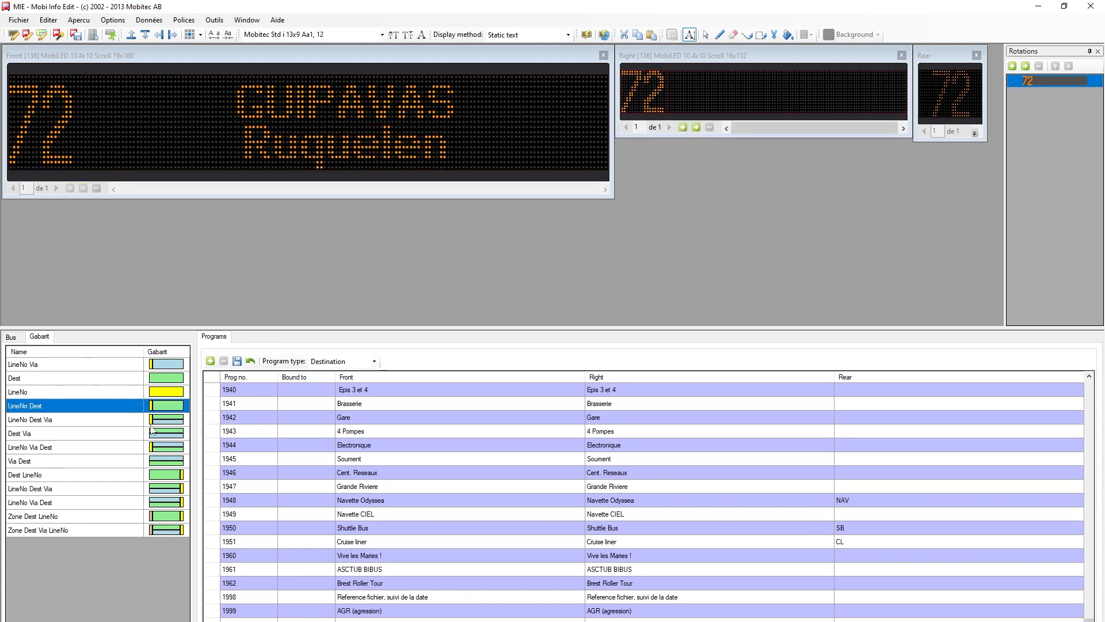
pyautogui.click(761, 92)
pyautogui.write('GUIPAVAS ')
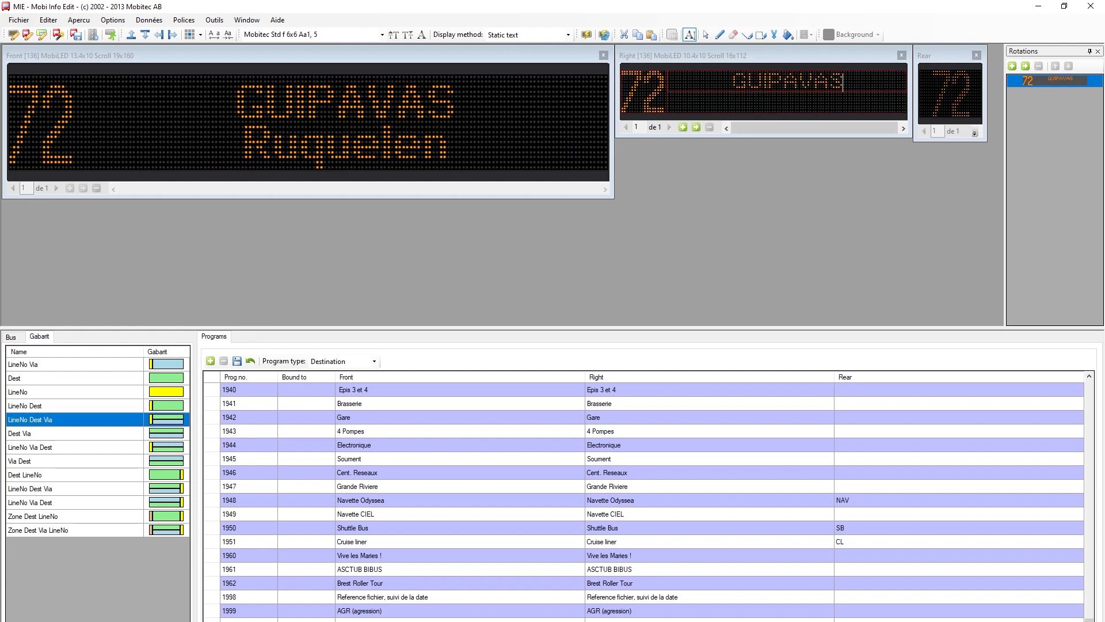
pyautogui.write('Ruquelen')
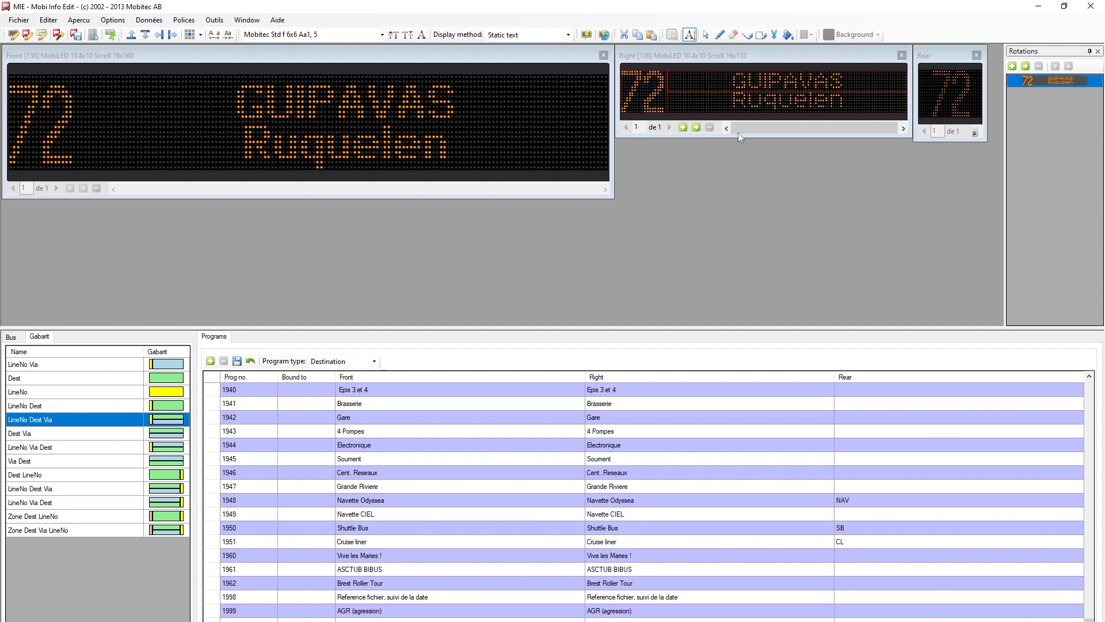
# Step: Enlarge the text on the Right and Front signs by reapplying their layouts, and save program 722
pyautogui.click(320, 254)
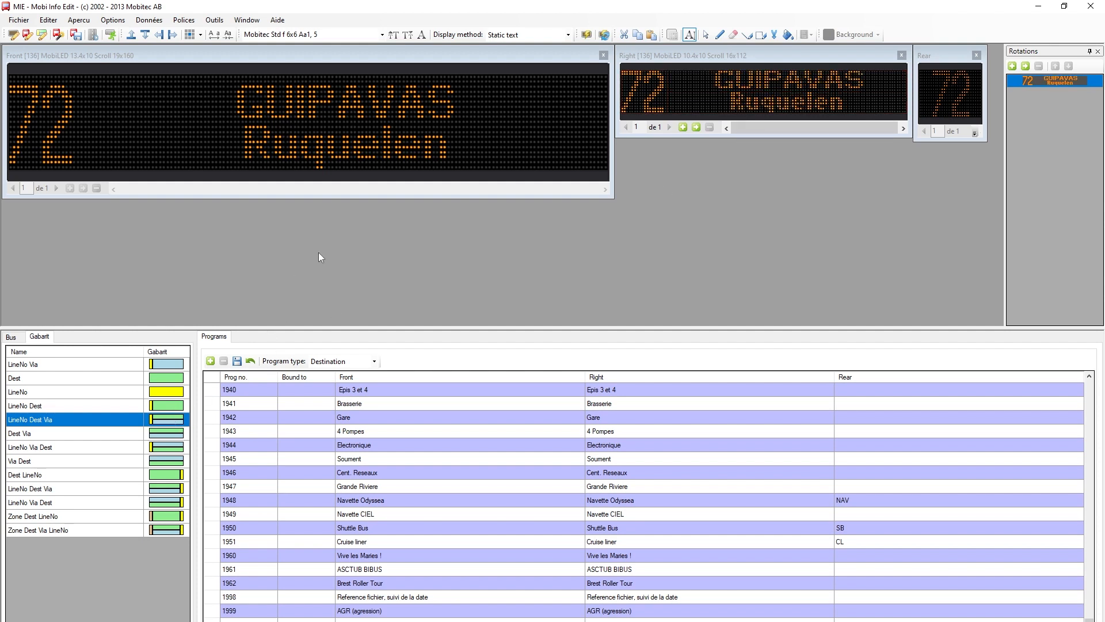
pyautogui.click(365, 193)
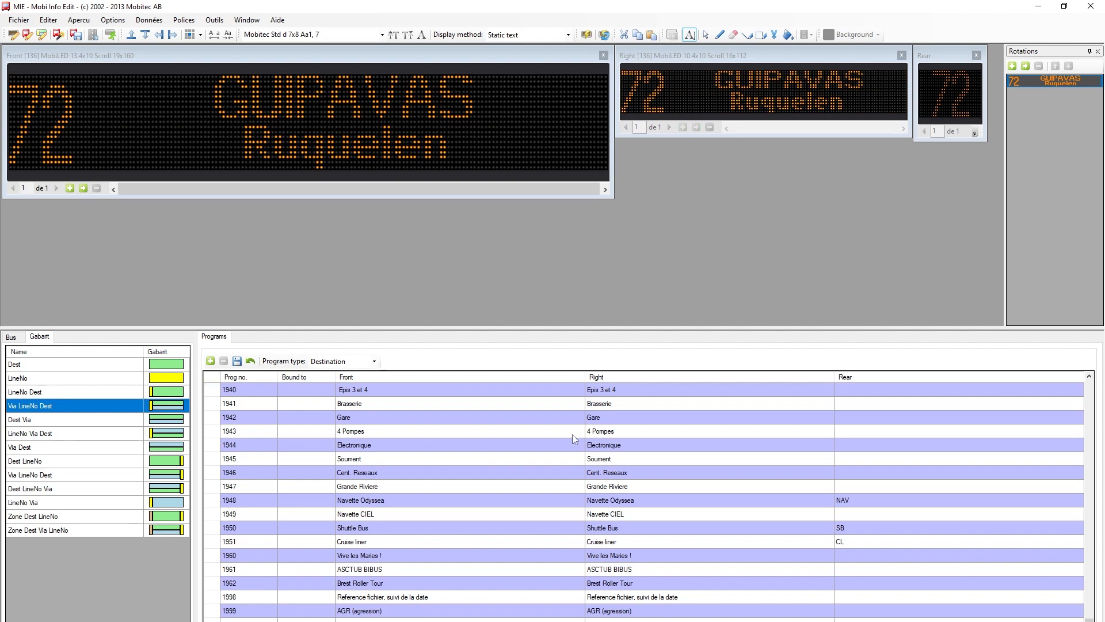
pyautogui.click(237, 361)
# Step: Add a second page to the Front sign in the Via LineNo Dest layout, with GOUESNOU above Lantel
pyautogui.click(350, 147)
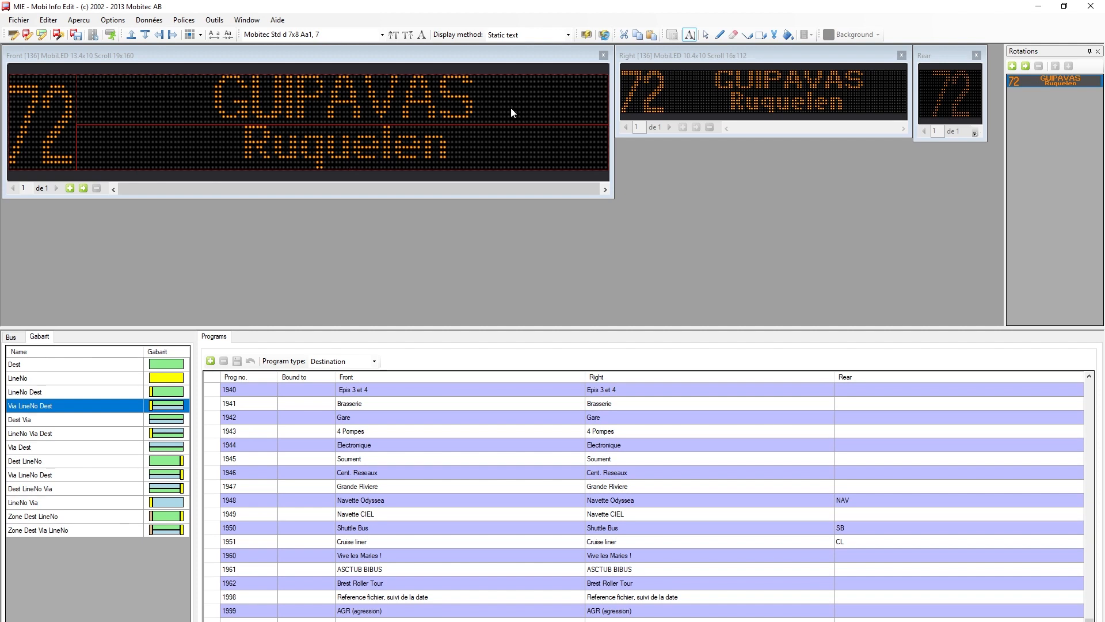
pyautogui.click(67, 189)
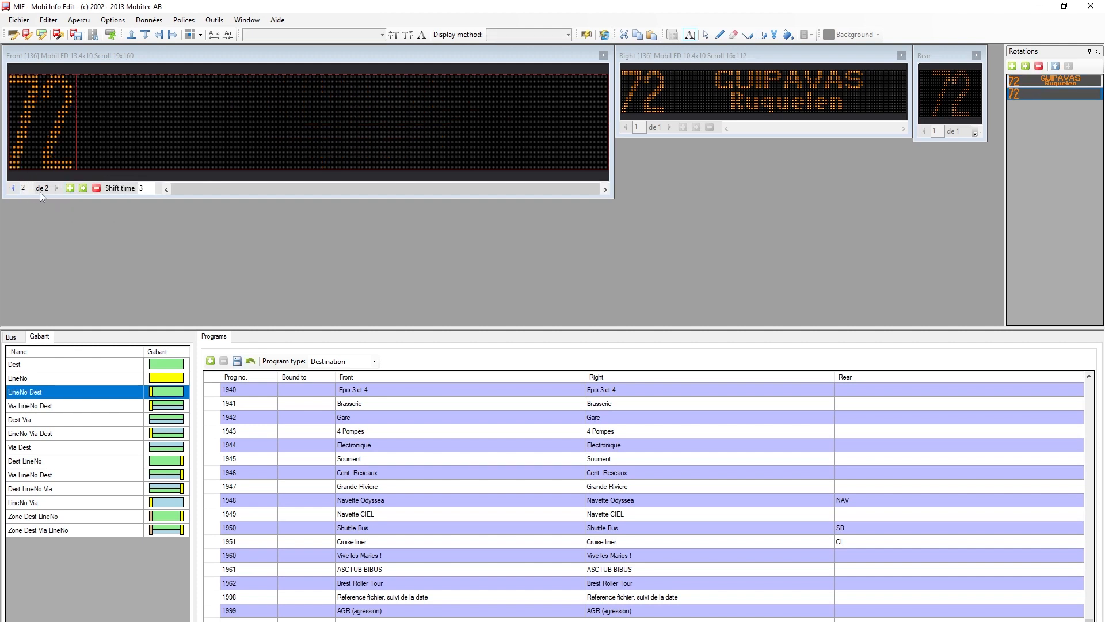
pyautogui.click(188, 115)
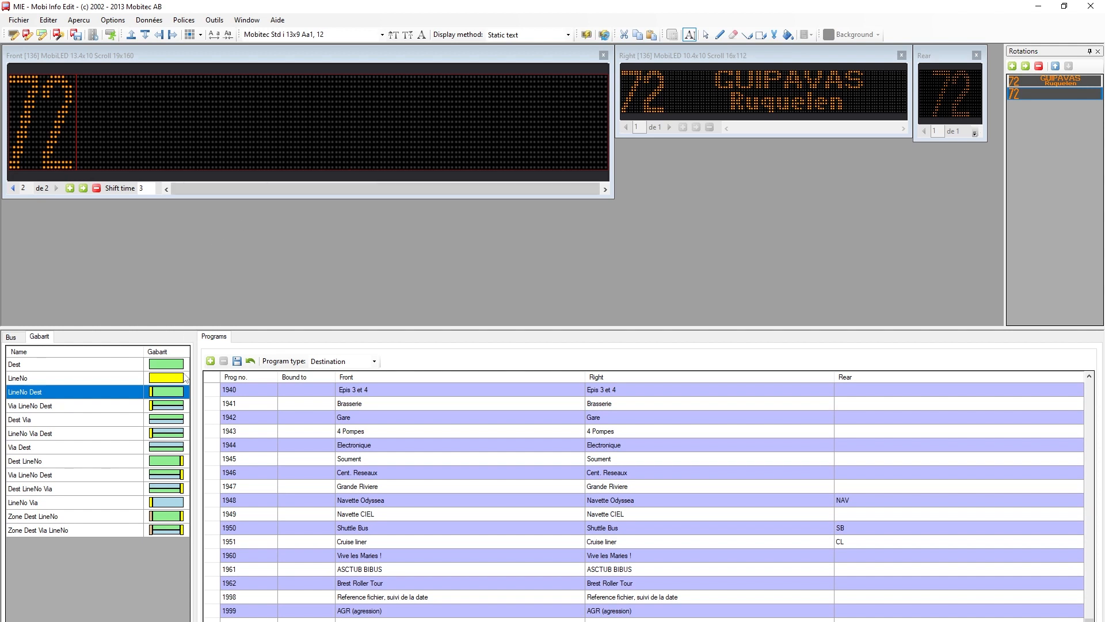
pyautogui.click(166, 405)
pyautogui.click(365, 101)
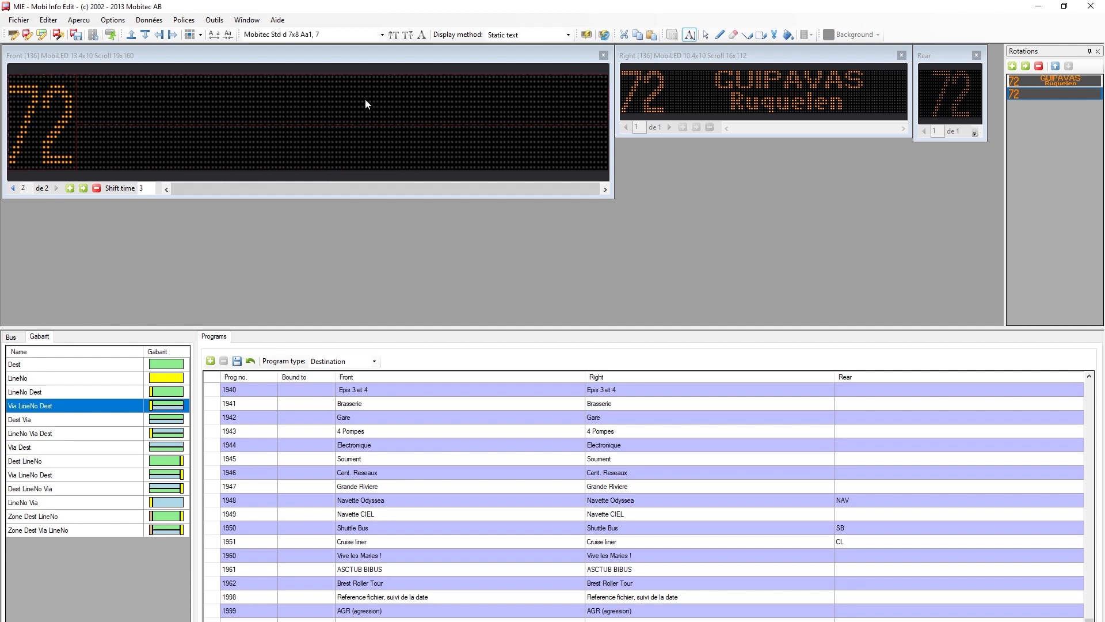
pyautogui.write('GOU')
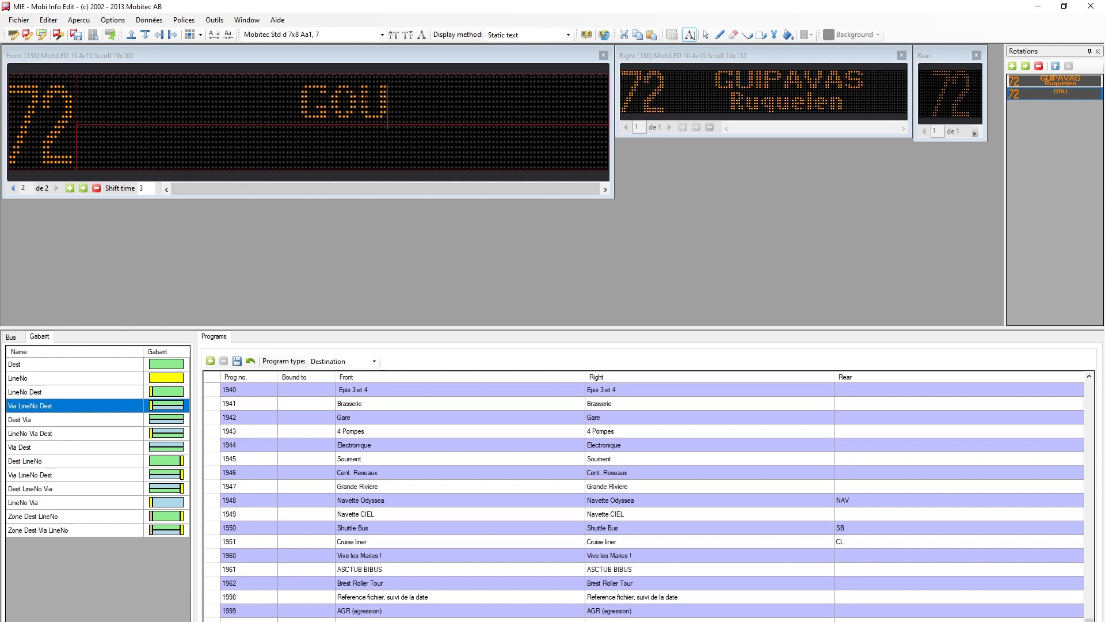
pyautogui.write('ESNOU ')
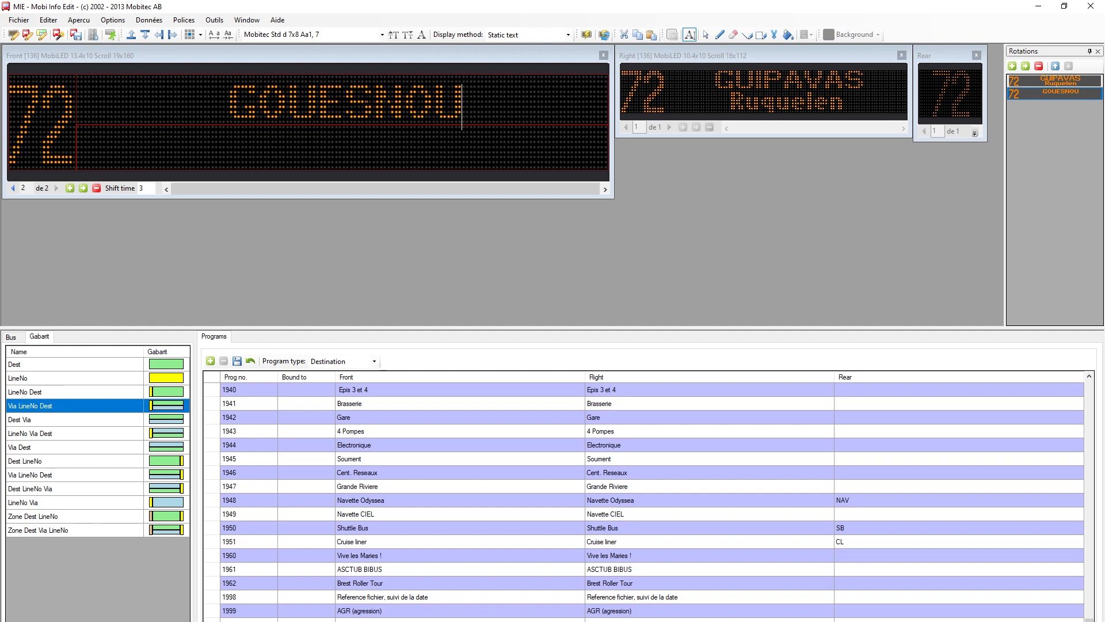
pyautogui.write('Lantel')
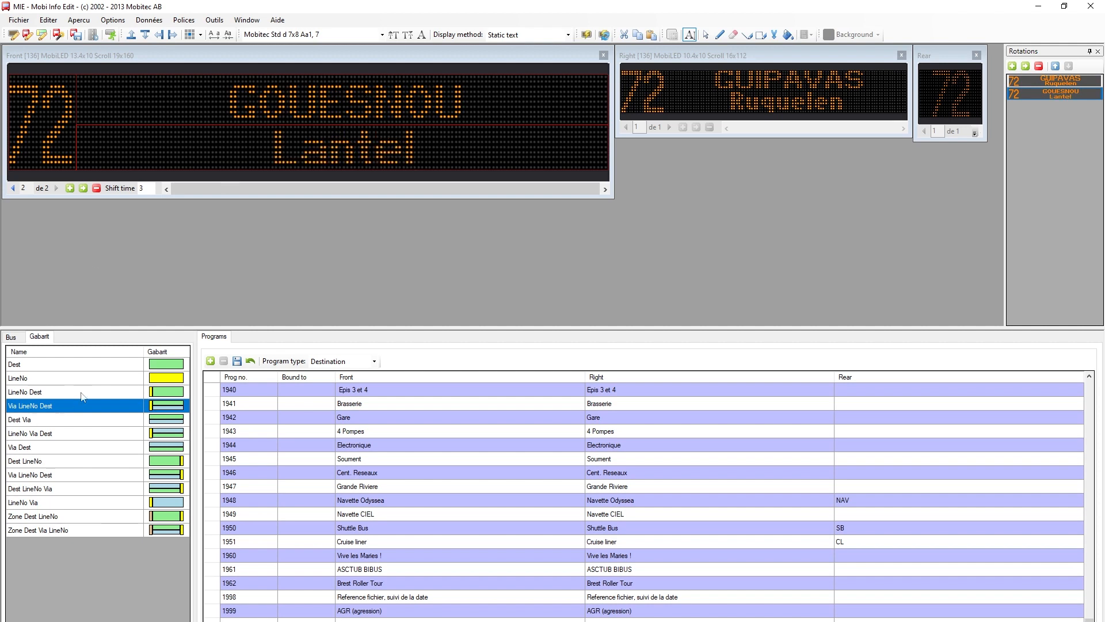
# Step: Enlarge the second page's text by reapplying Via LineNo Dest, and step back and forth between the Front sign's two pages
pyautogui.press('Escape')
pyautogui.click(12, 188)
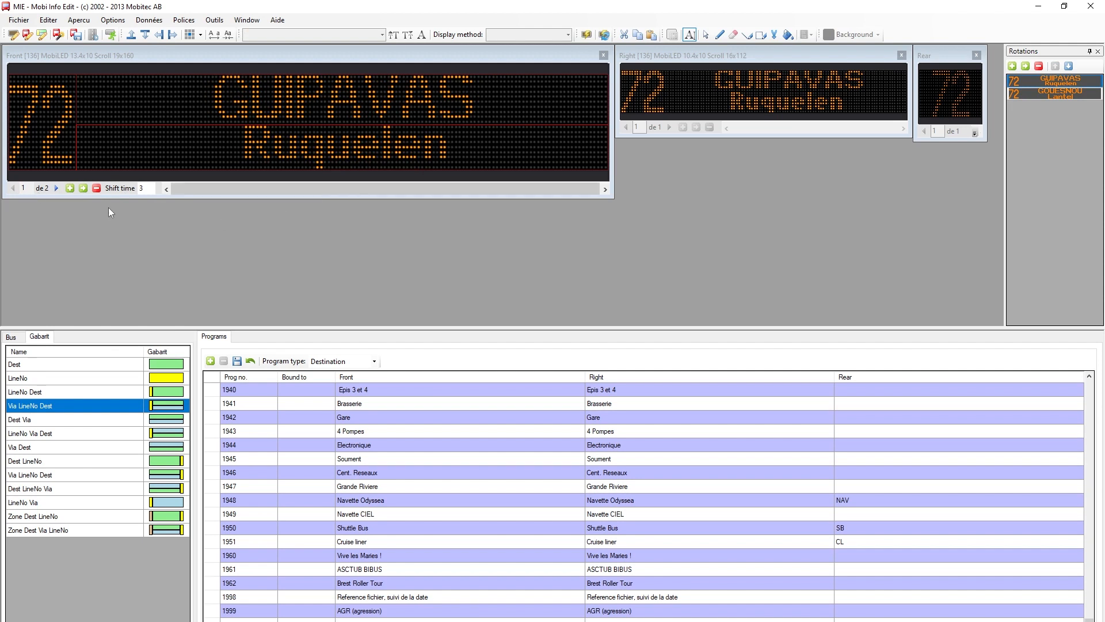
pyautogui.click(57, 188)
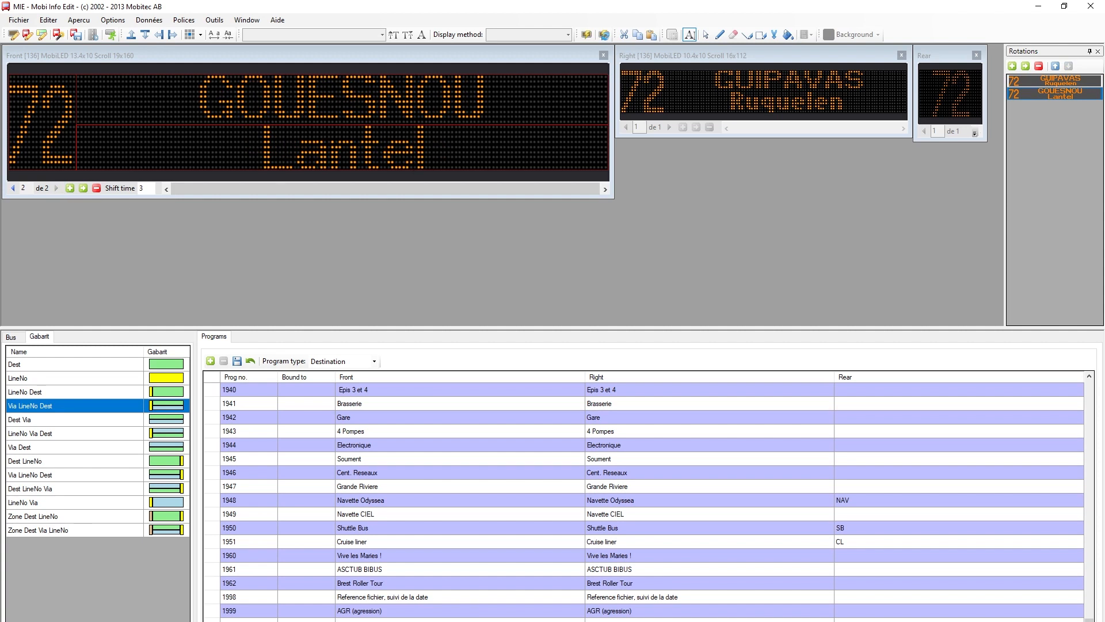
# Step: Step once more through the Front sign's two alternating pages
pyautogui.click(56, 188)
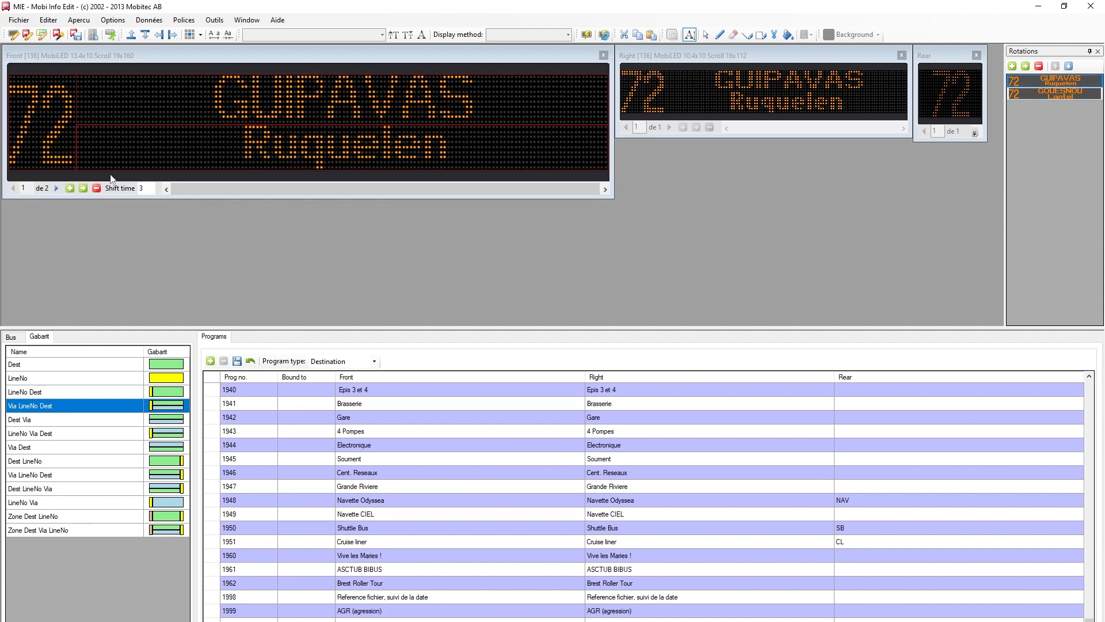
pyautogui.click(56, 189)
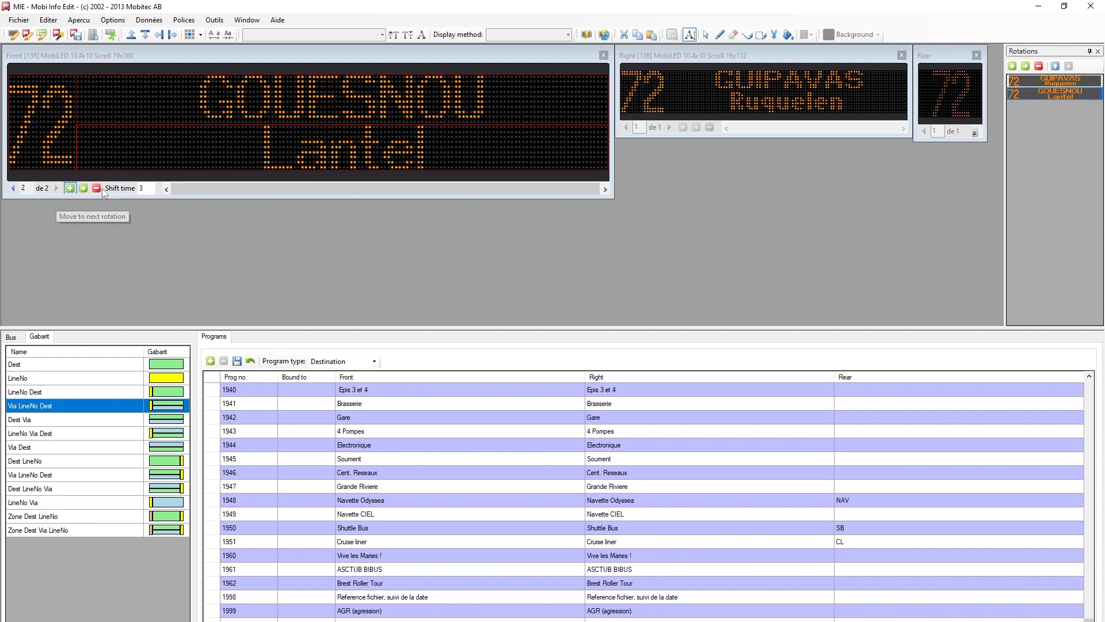
# Step: Add a second page to the Right sign in the LineNo Dest Via layout with GOUESNOU above Lantel, reapplying the layout to enlarge the text
pyautogui.click(788, 126)
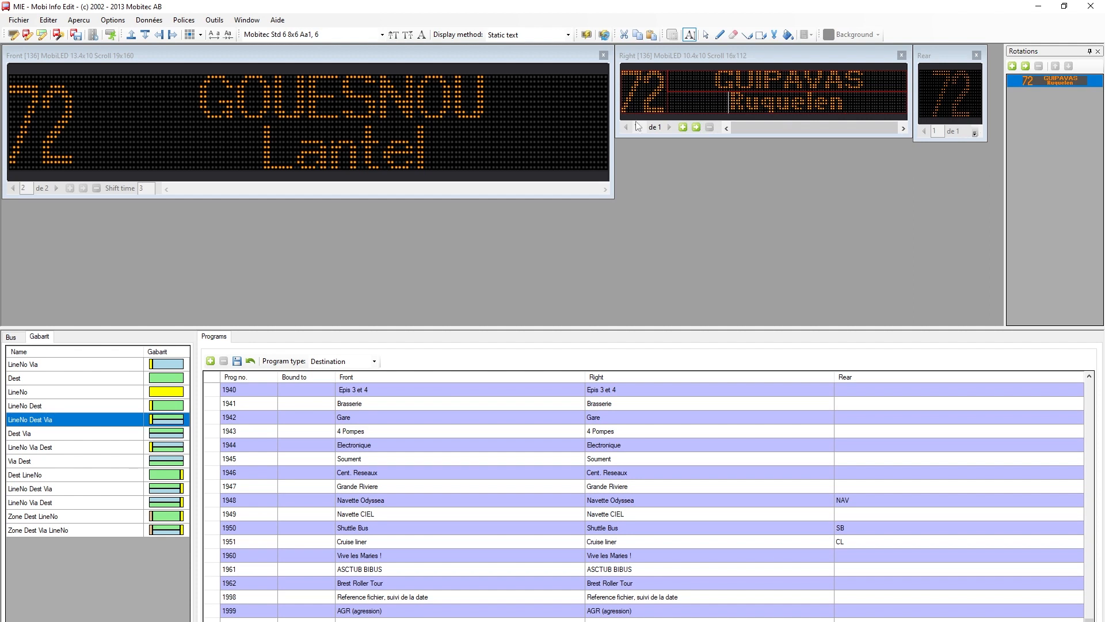
pyautogui.click(683, 127)
pyautogui.click(752, 88)
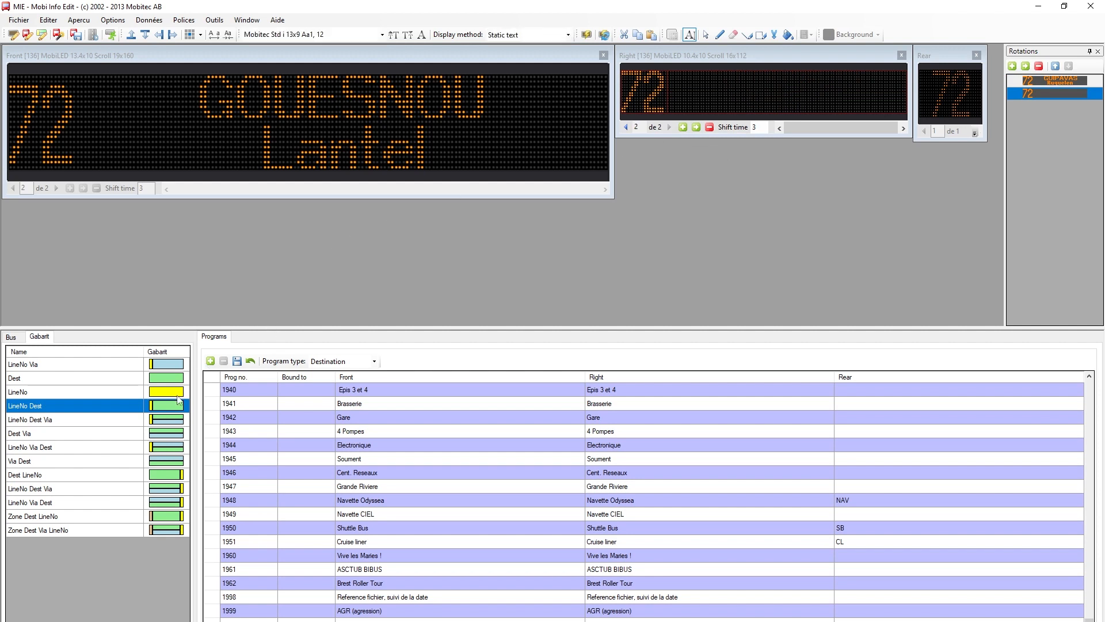
pyautogui.click(175, 417)
pyautogui.click(789, 86)
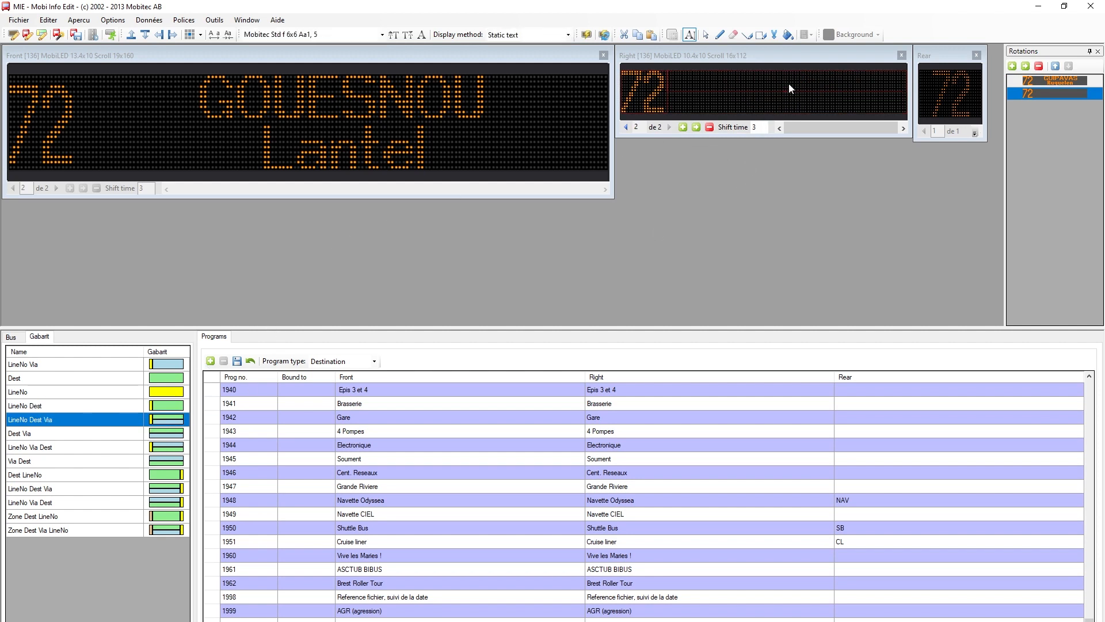
pyautogui.write('GOUESNOU ')
pyautogui.write('Lantel')
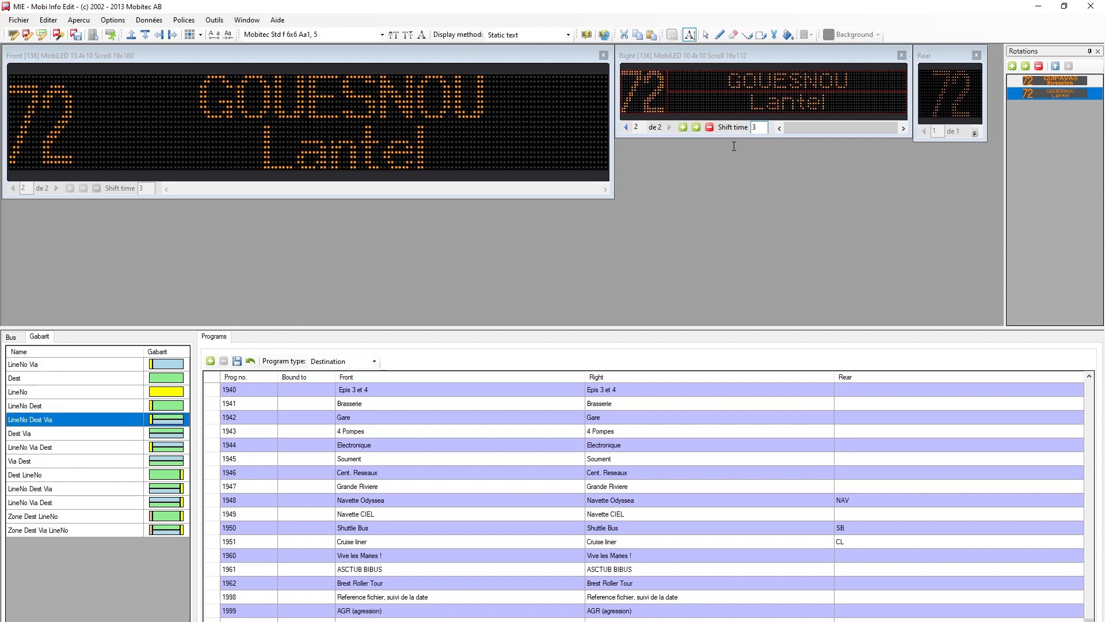
pyautogui.click(169, 422)
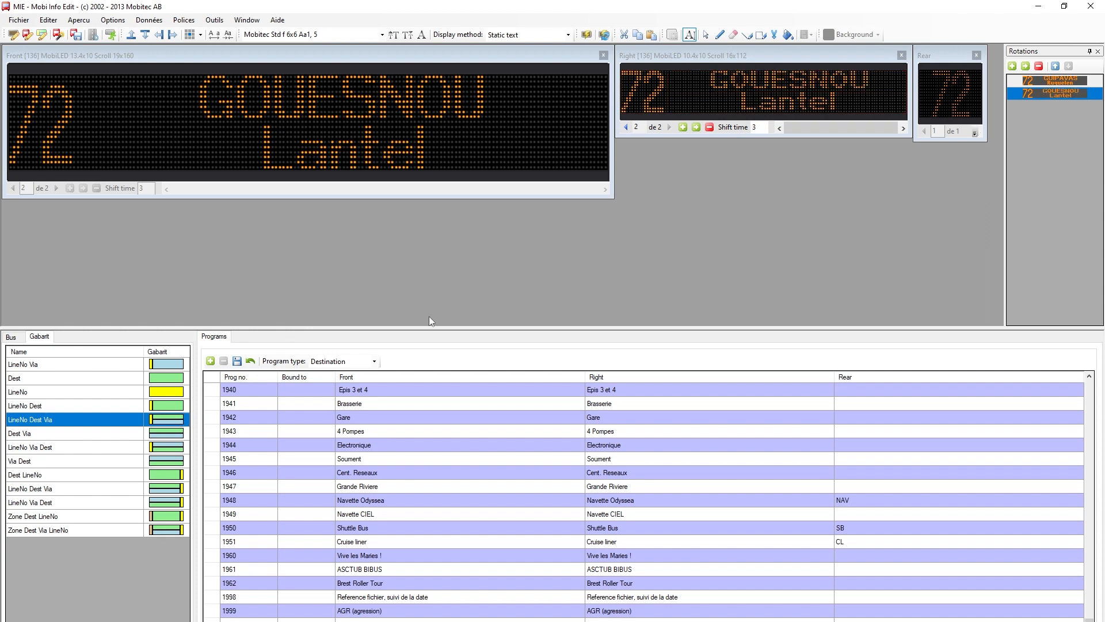
# Step: Step between the two pages on both the Right and Front signs to check the alternating GUIPAVAS and GOUESNOU displays
pyautogui.click(626, 127)
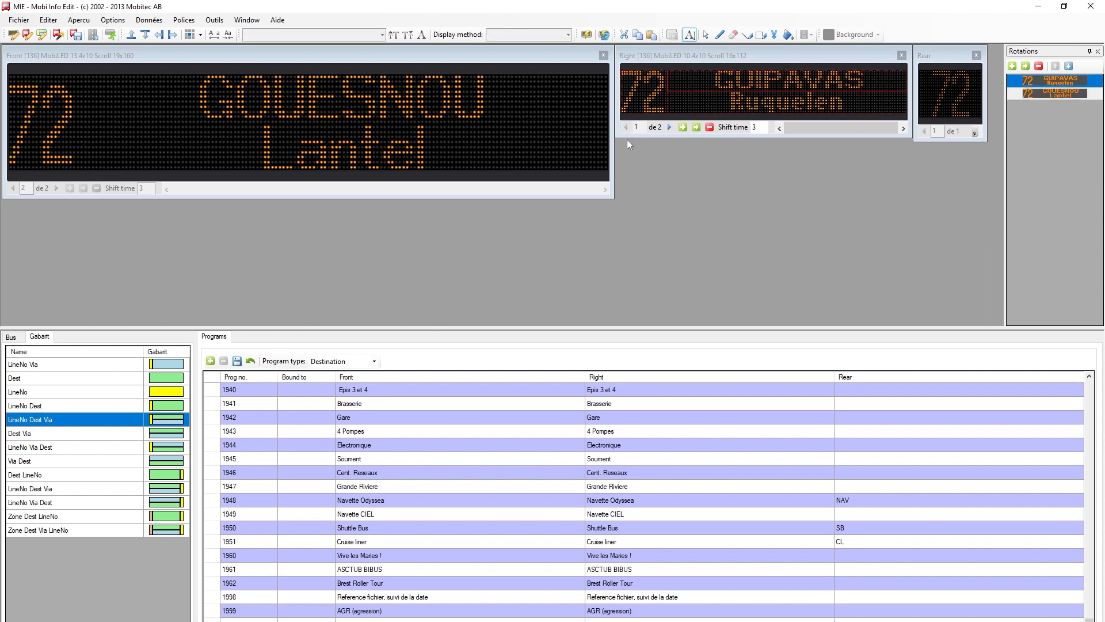
pyautogui.click(107, 158)
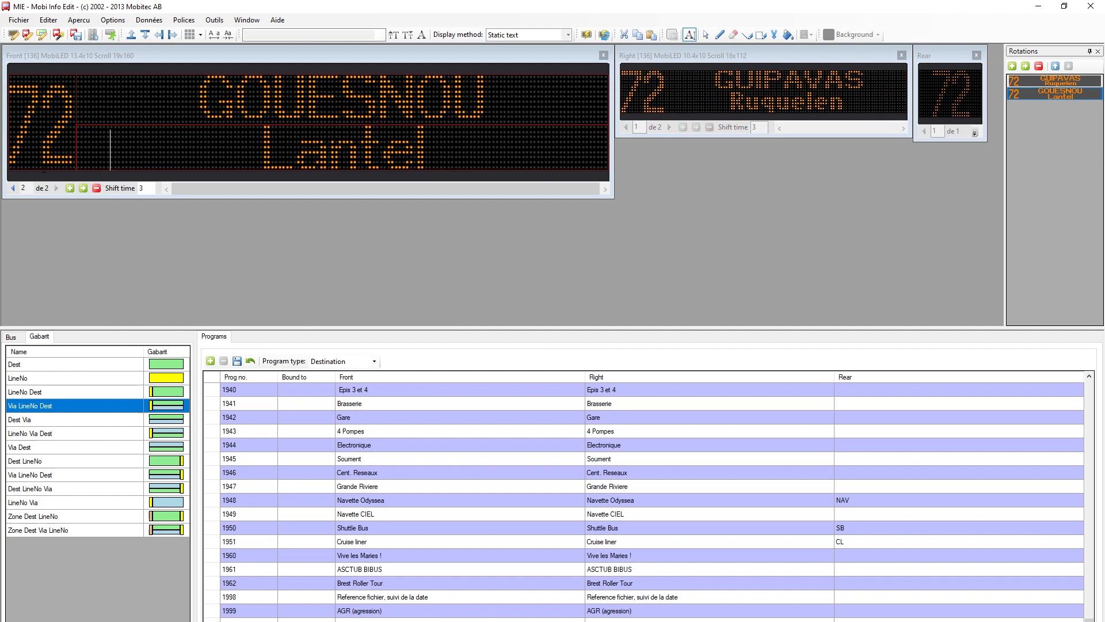
pyautogui.click(12, 188)
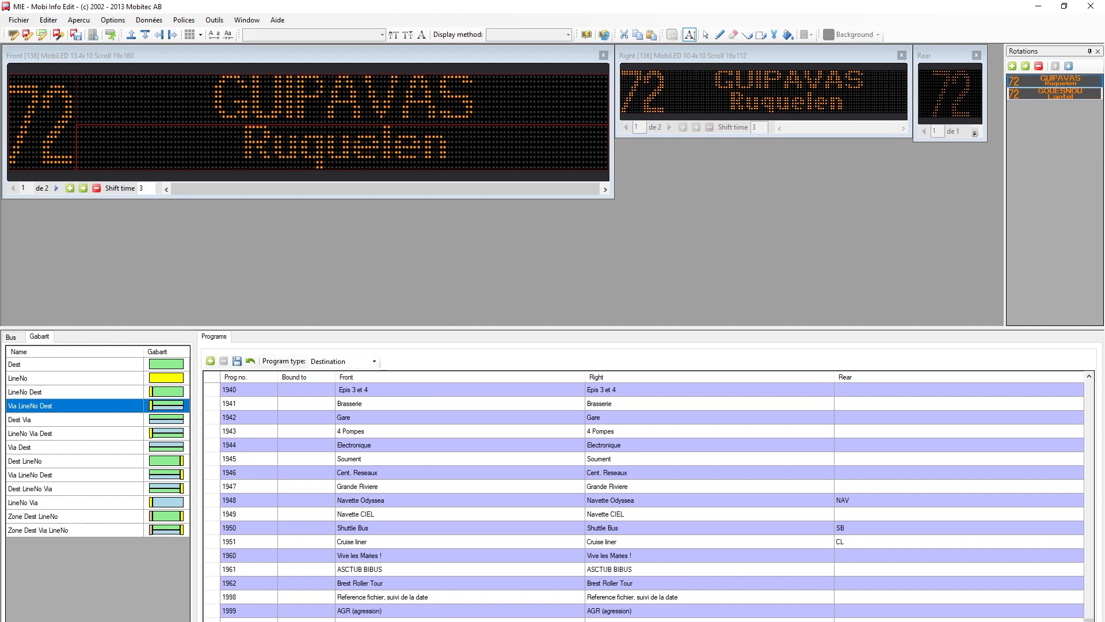
pyautogui.click(56, 188)
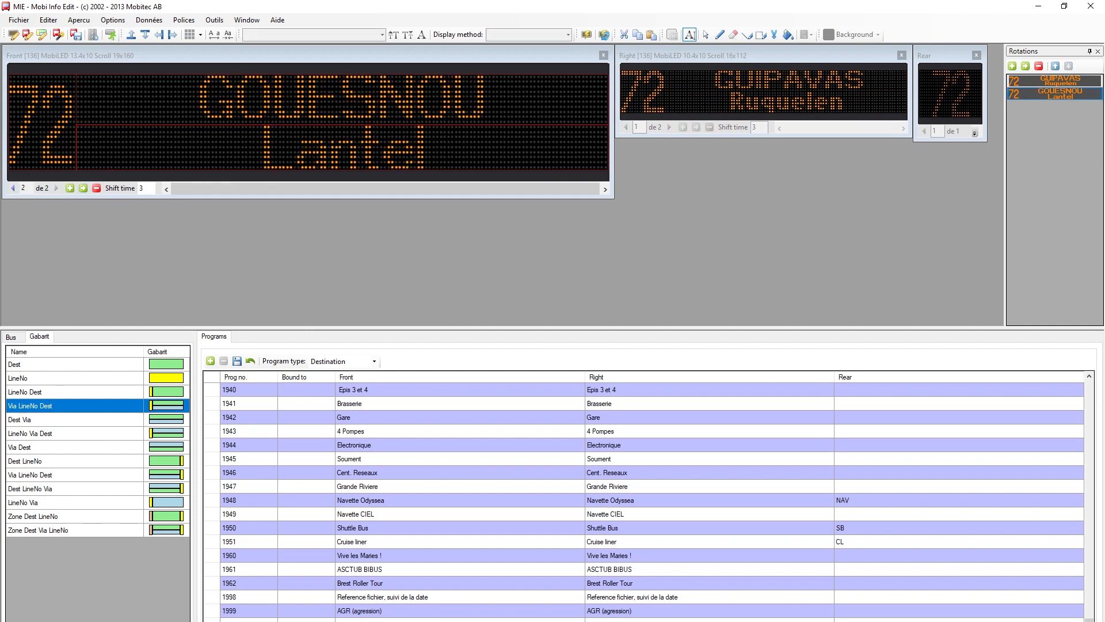
pyautogui.click(669, 131)
pyautogui.click(671, 129)
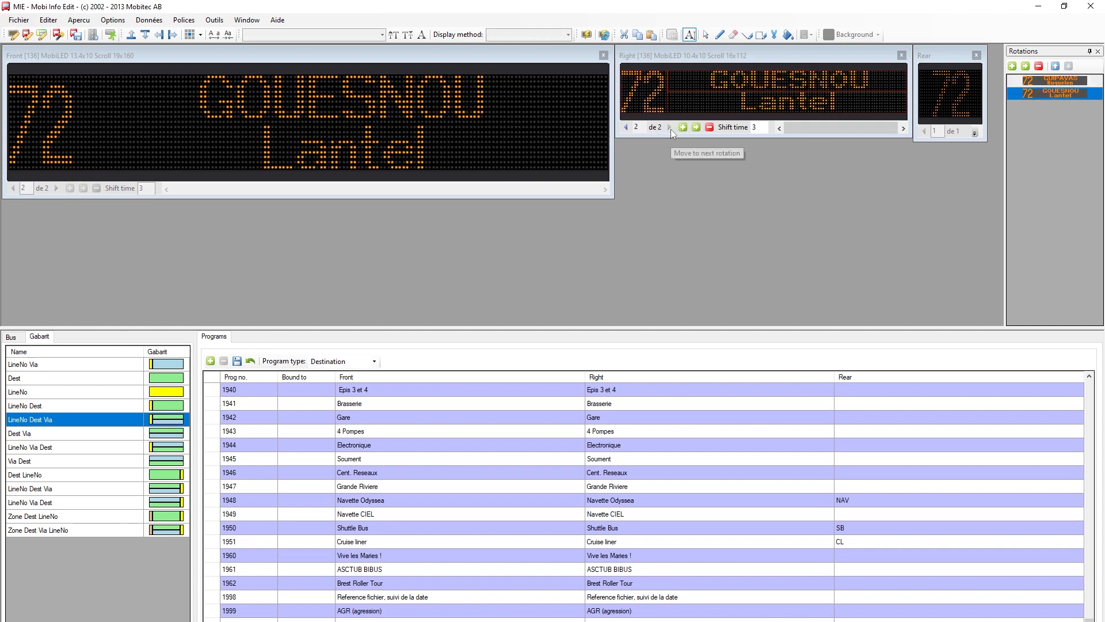
# Step: Delete the second page from the Right and Front signs of program 722 and save the program
pyautogui.click(710, 127)
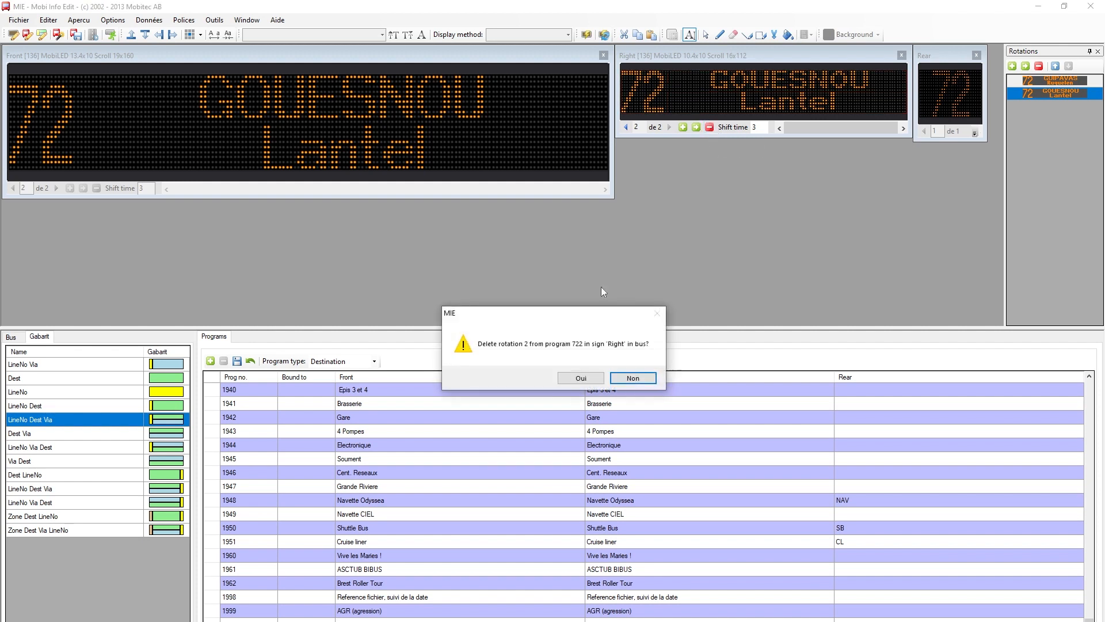
pyautogui.click(581, 378)
pyautogui.click(144, 194)
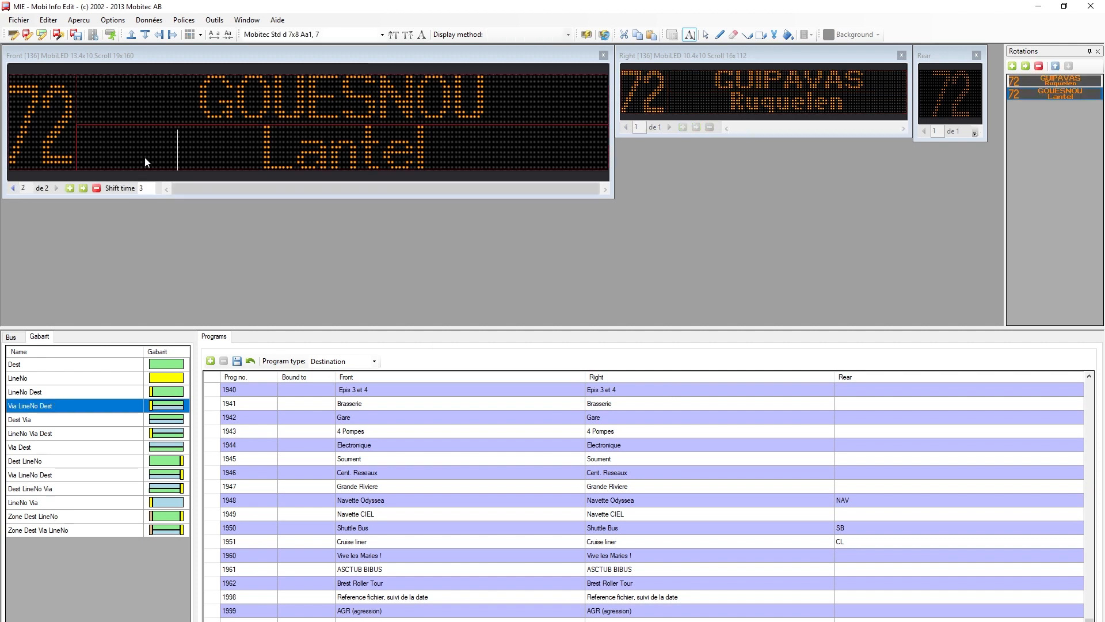
pyautogui.click(95, 188)
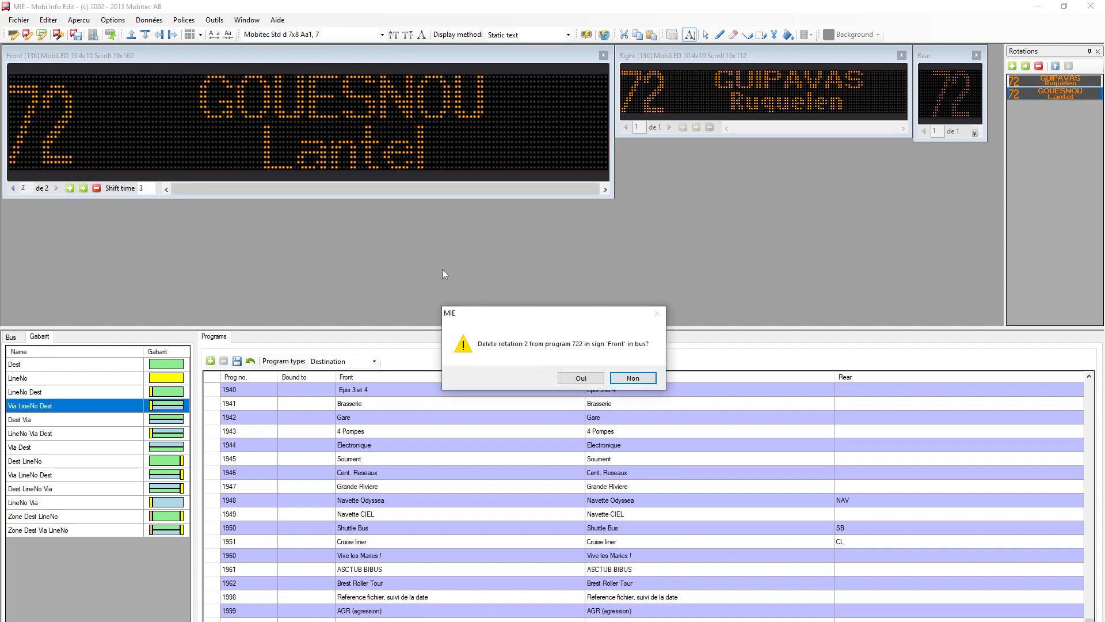
pyautogui.click(566, 380)
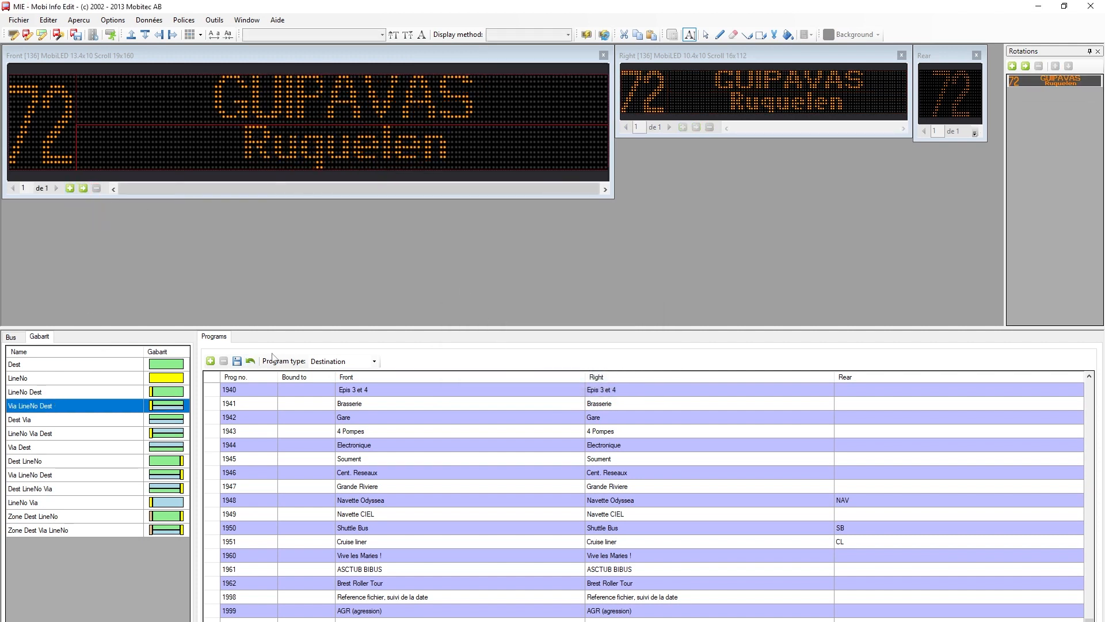
pyautogui.click(237, 361)
# Step: Look through the destination program list around the line 66 to 71 entries and return to its end
pyautogui.click(233, 140)
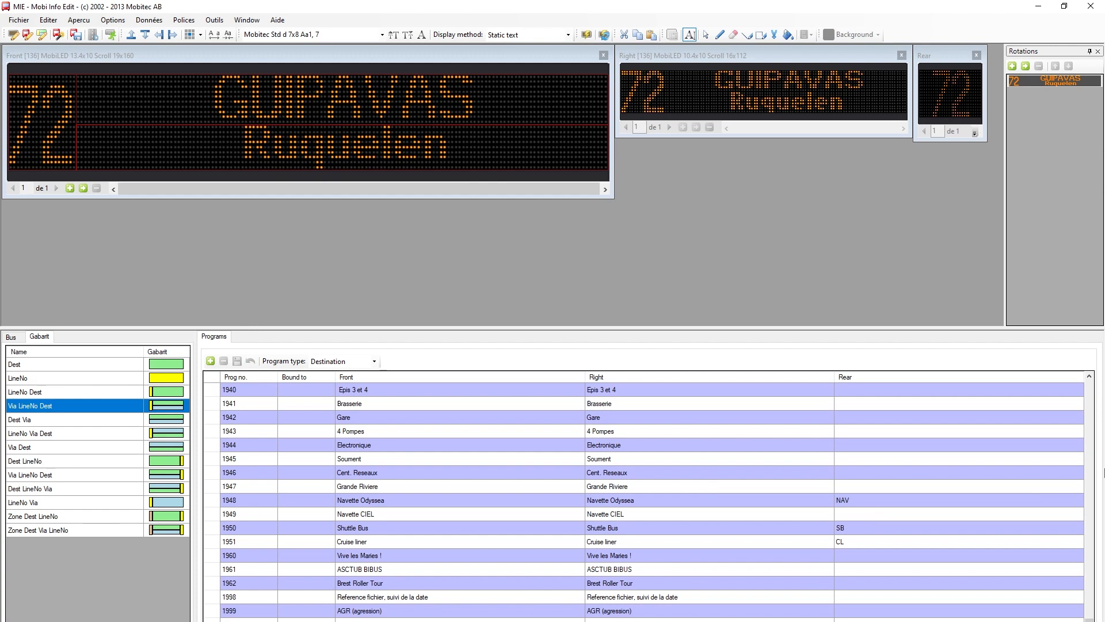
pyautogui.moveTo(1089, 620)
pyautogui.mouseDown()
pyautogui.moveTo(1088, 396)
pyautogui.moveTo(1089, 619)
pyautogui.mouseUp()
pyautogui.scroll(10, 1051, 580)
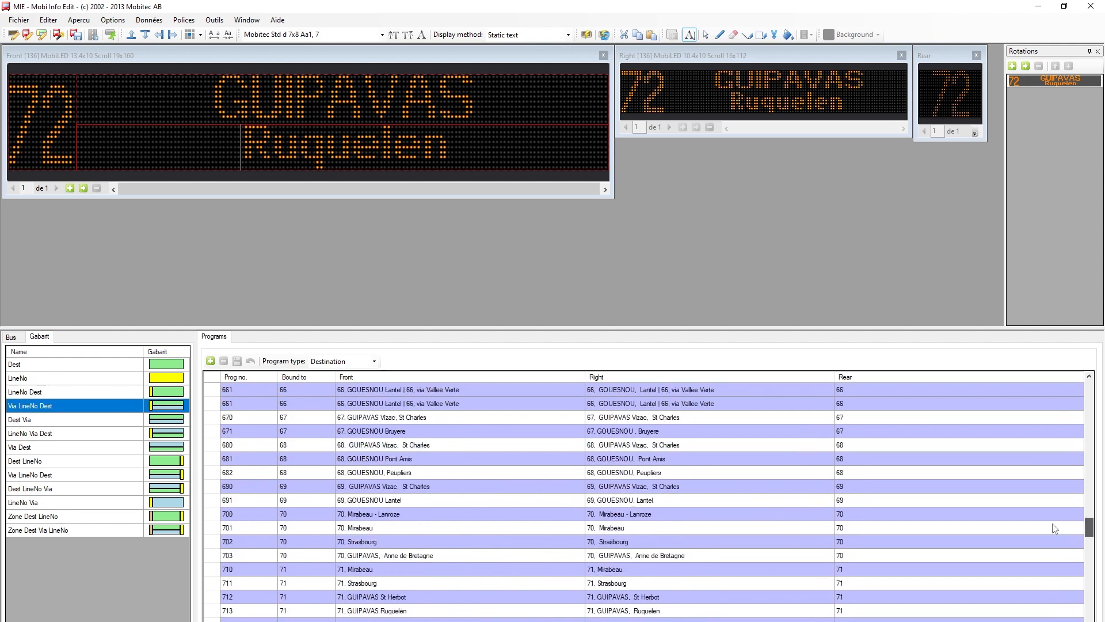
pyautogui.scroll(-10, 1051, 580)
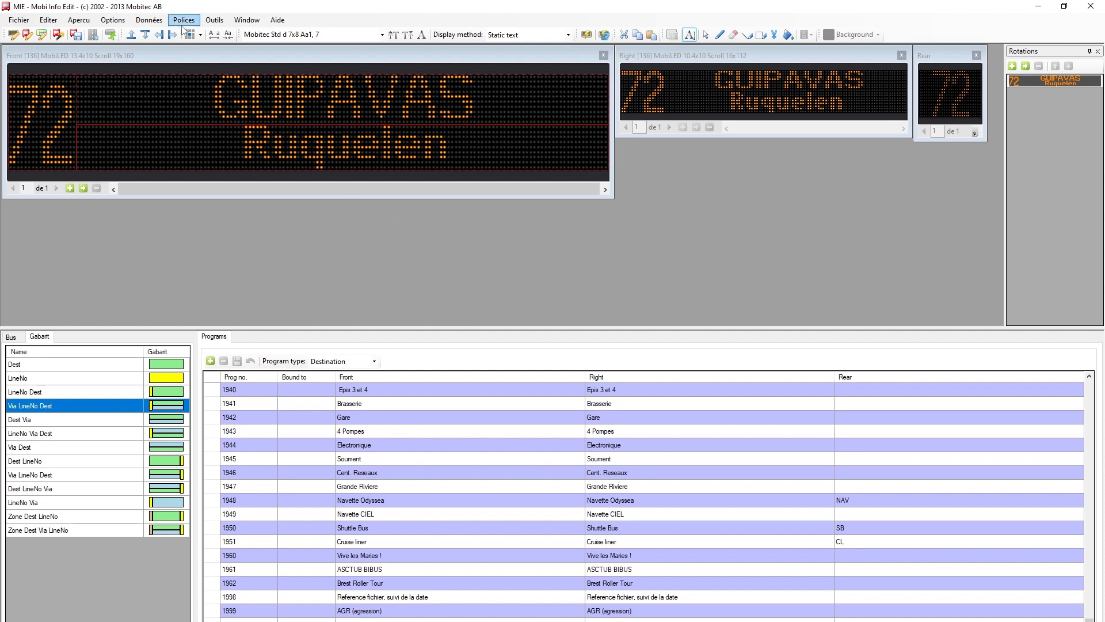
# Step: Start creating an out file for bus 136 with the ICU 400/402 control unit
pyautogui.click(213, 22)
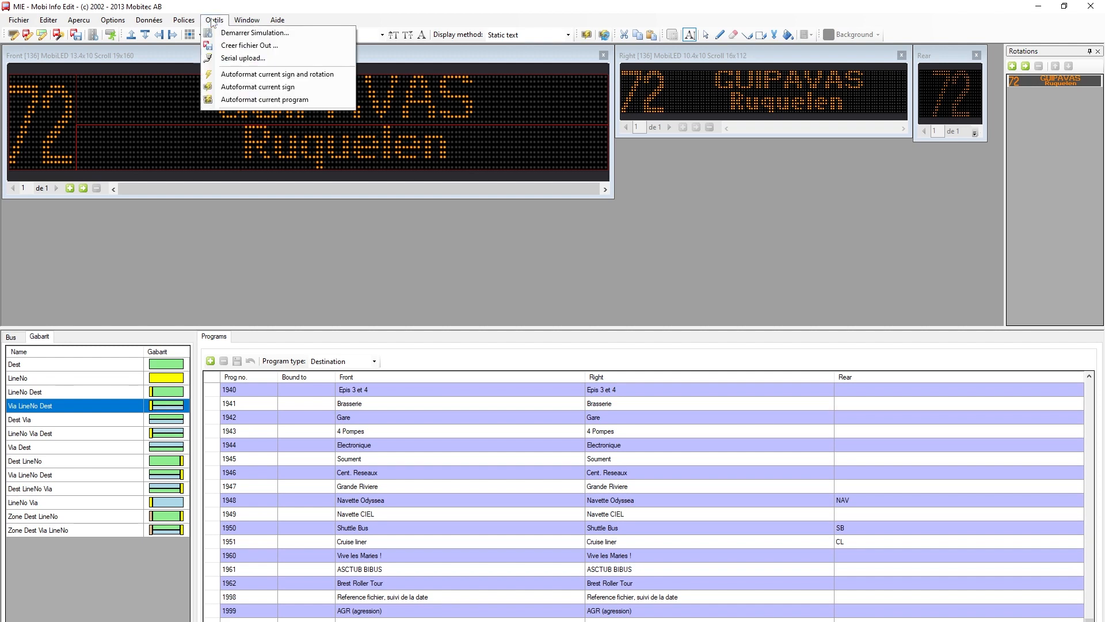
pyautogui.click(242, 47)
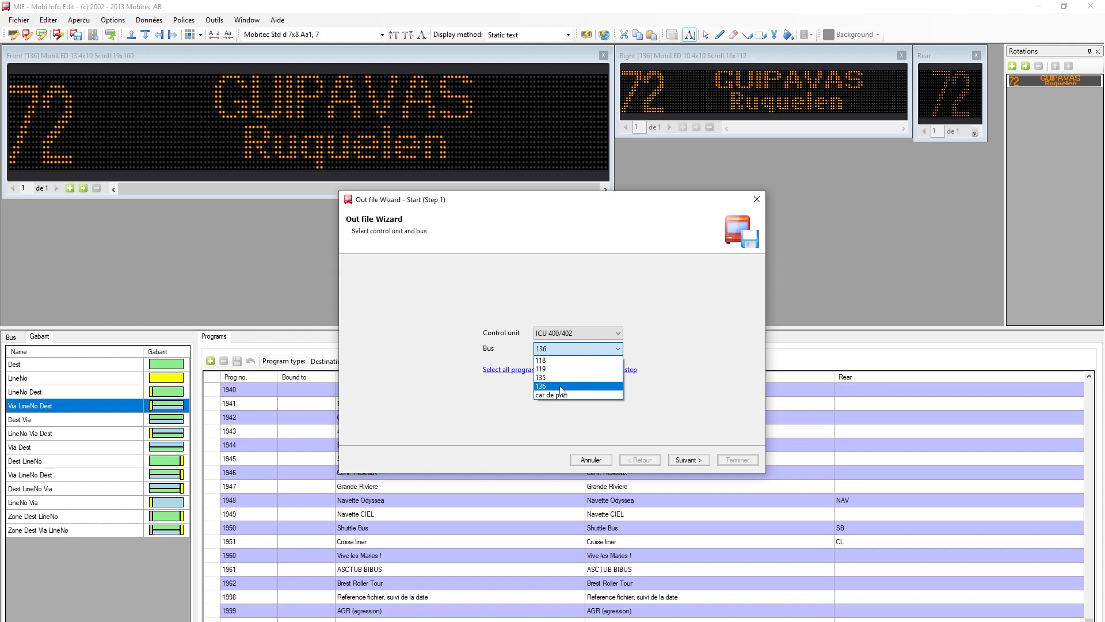
pyautogui.click(561, 388)
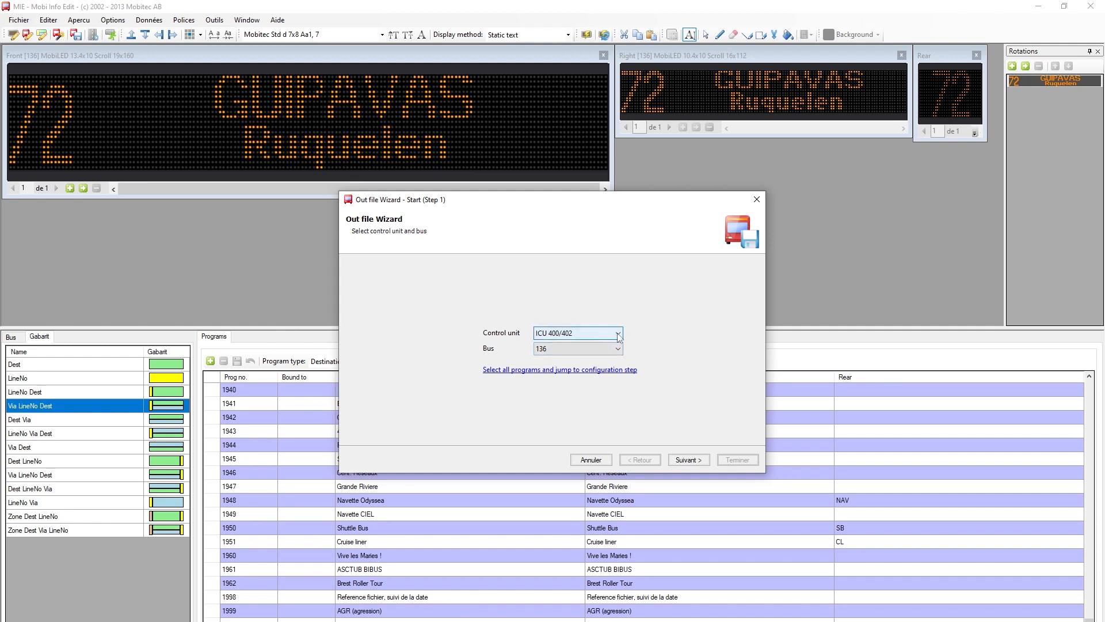
pyautogui.click(574, 339)
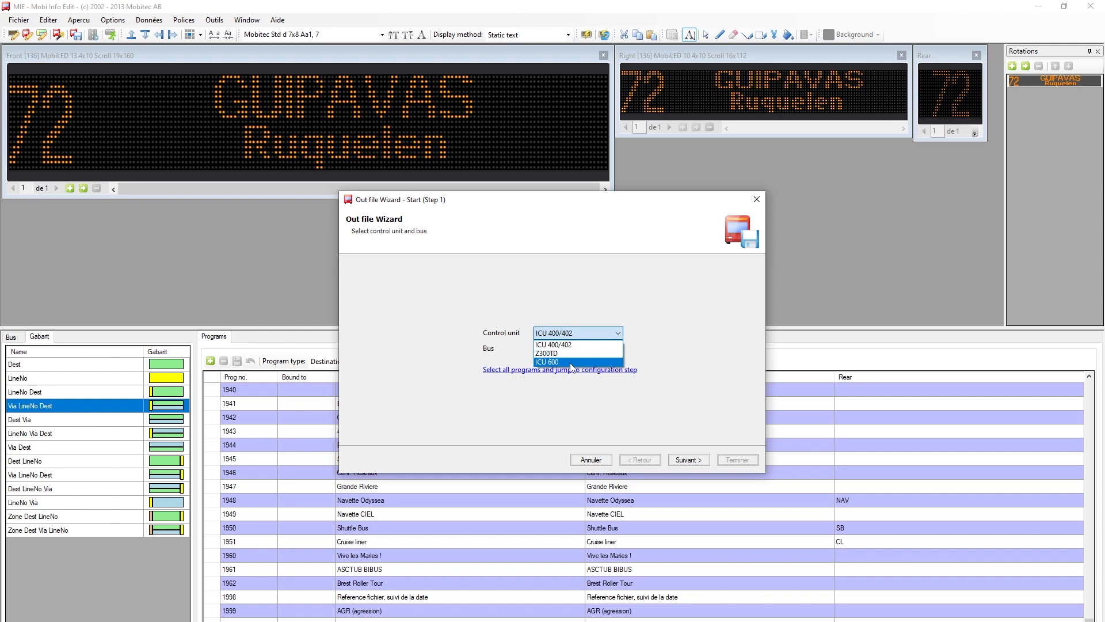
pyautogui.click(573, 363)
pyautogui.click(572, 334)
pyautogui.click(572, 334)
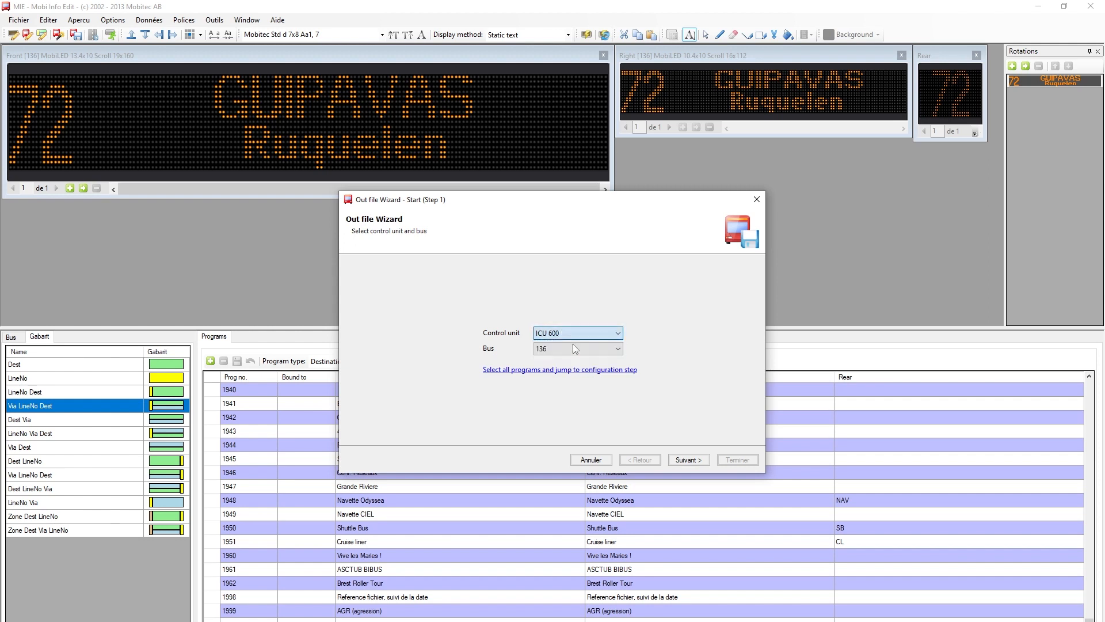
# Step: Include all destination programs without extra texts, generate the out file bibus-icu400.out with the existing settings, and close the wizard
pyautogui.click(687, 458)
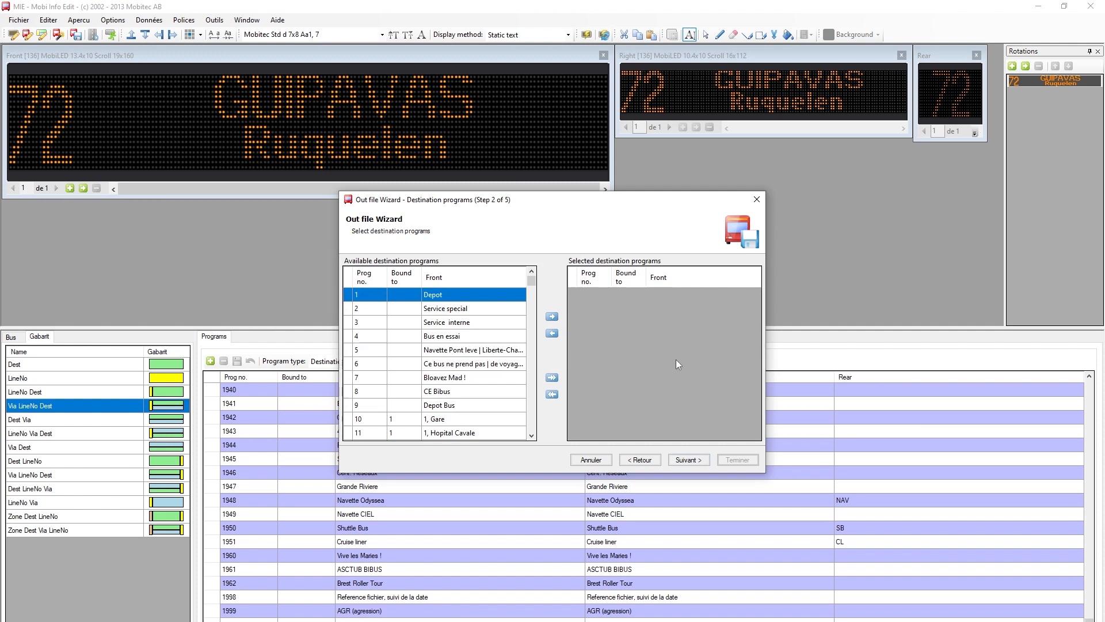
pyautogui.click(551, 379)
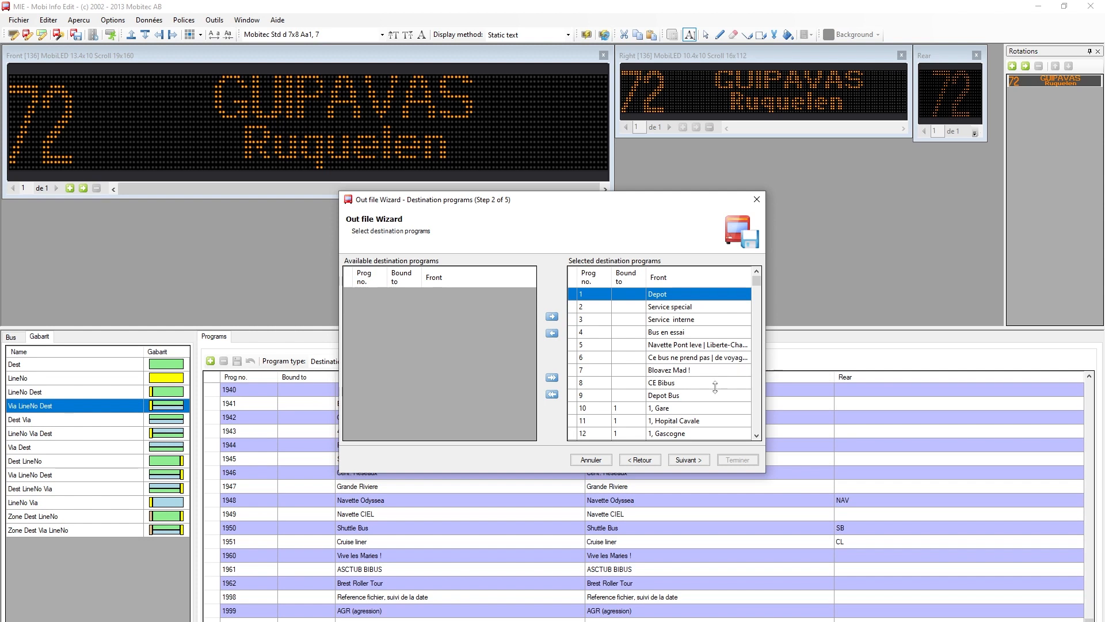
pyautogui.click(694, 462)
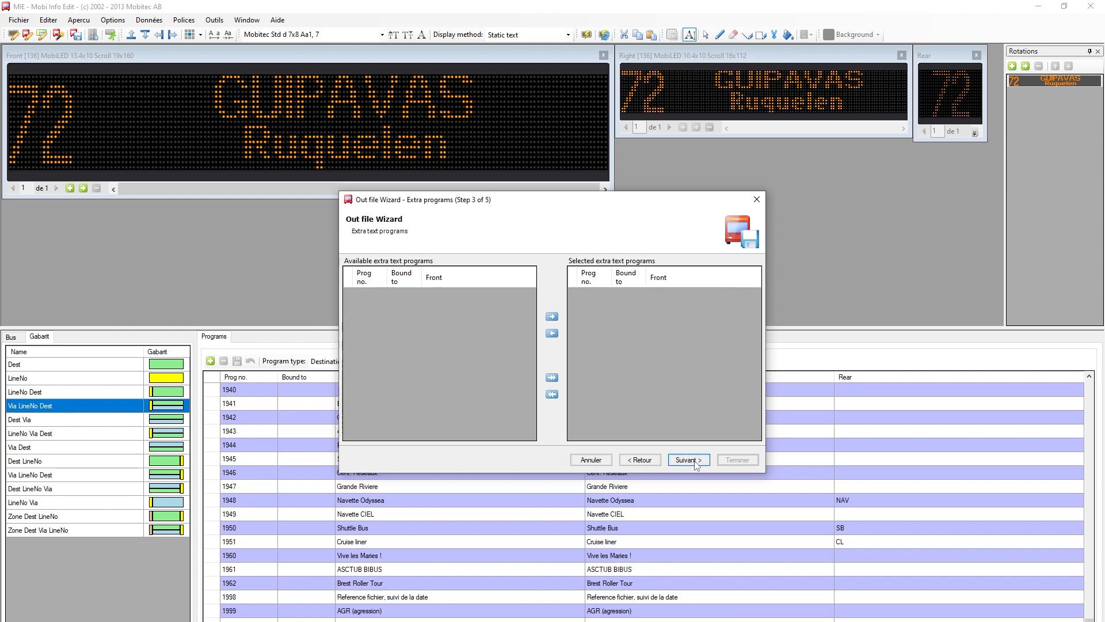
pyautogui.click(695, 461)
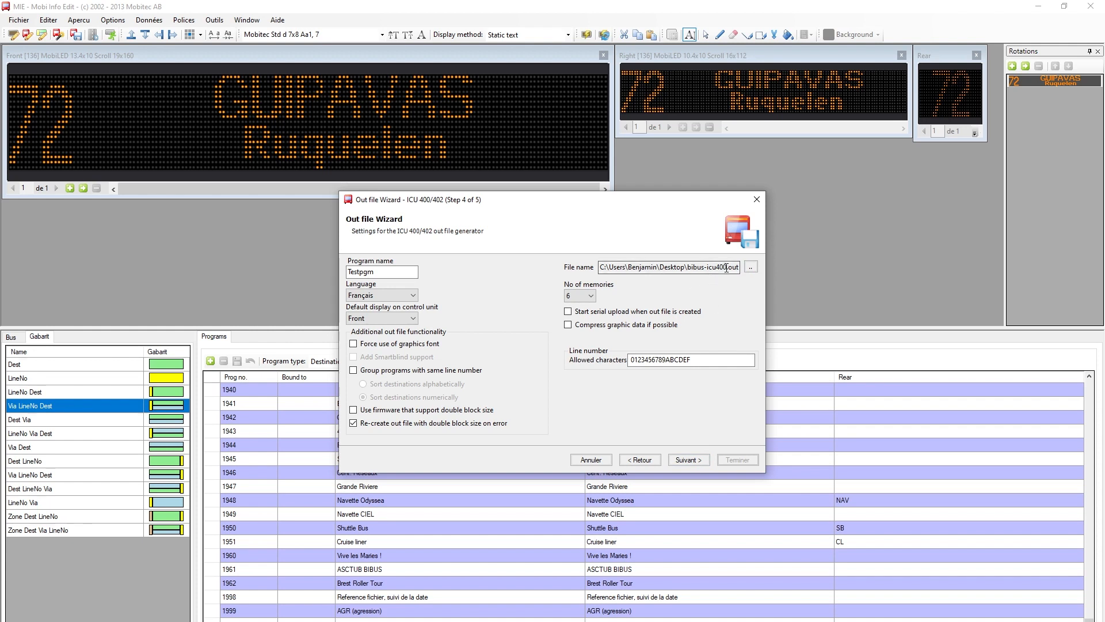
pyautogui.click(686, 461)
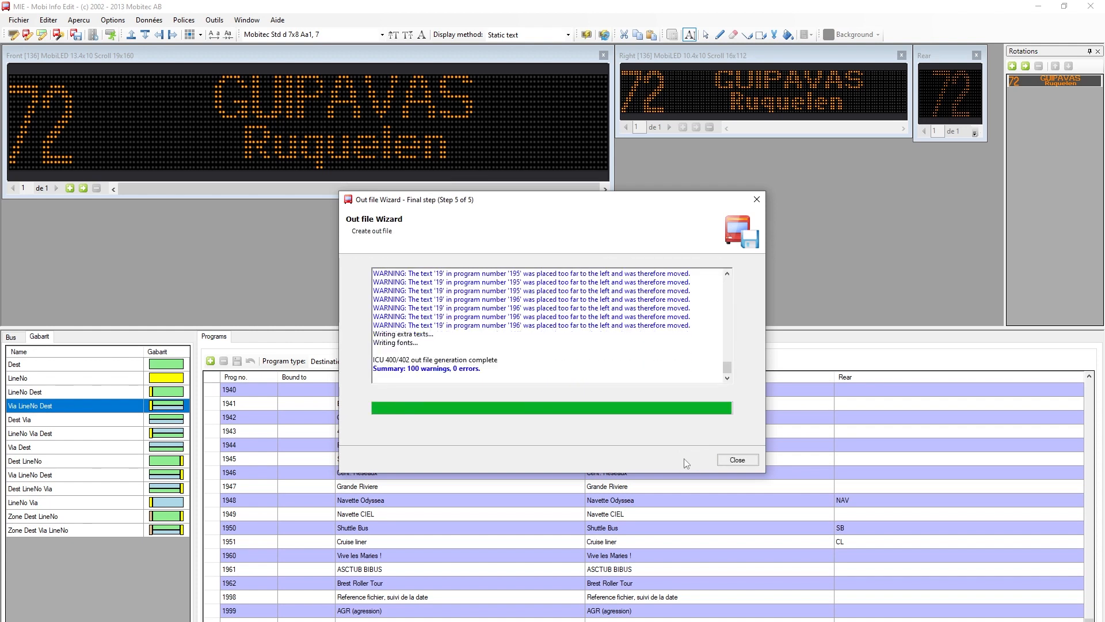
pyautogui.click(737, 460)
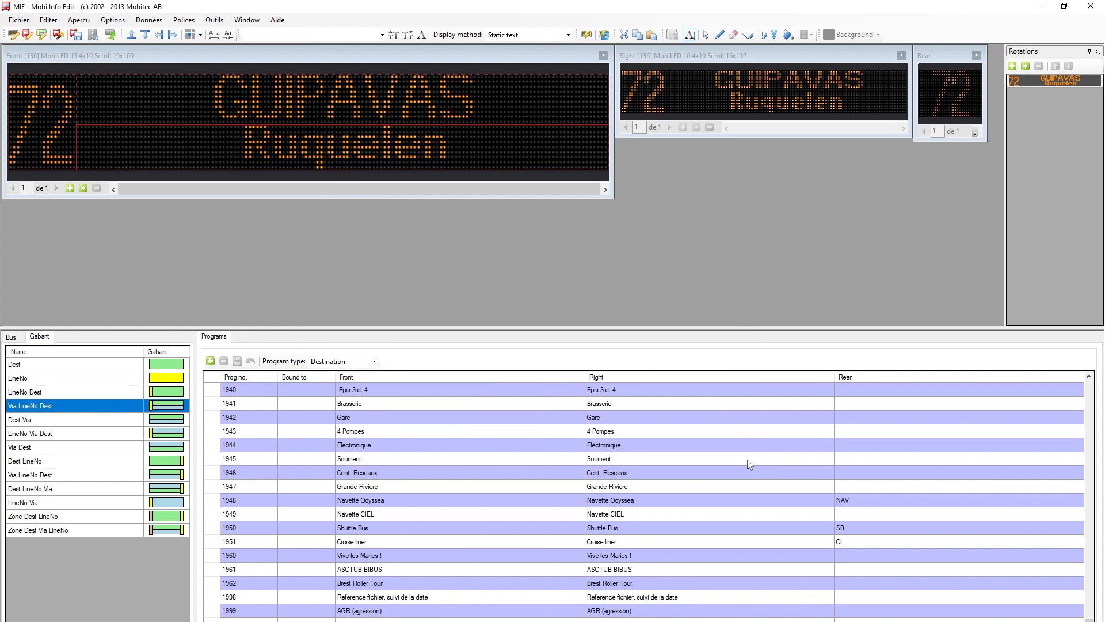